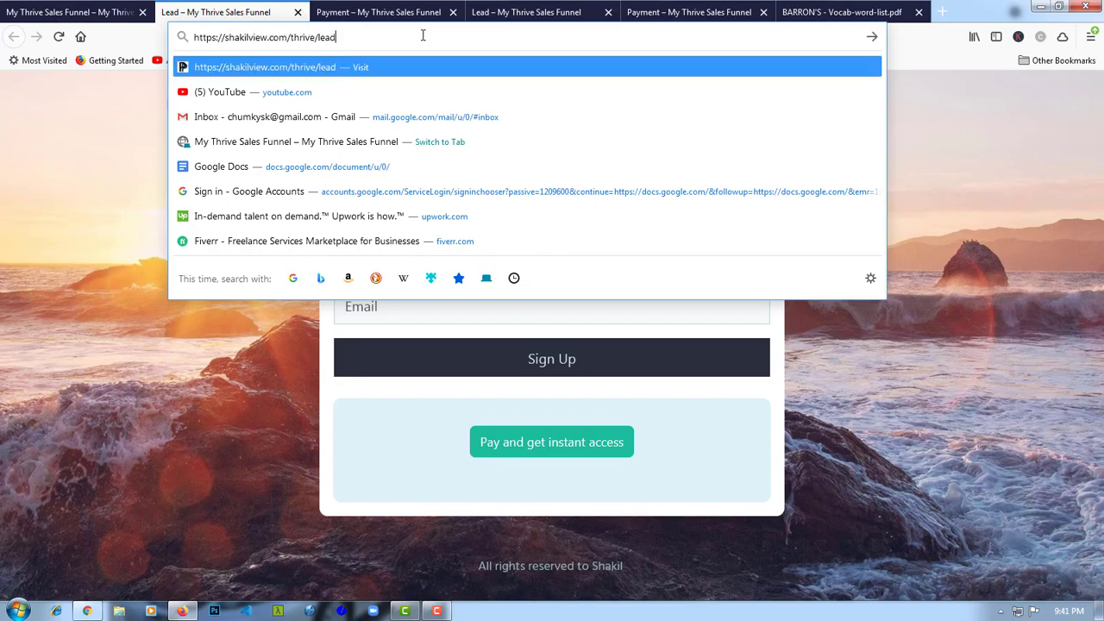
key("BackSpace")
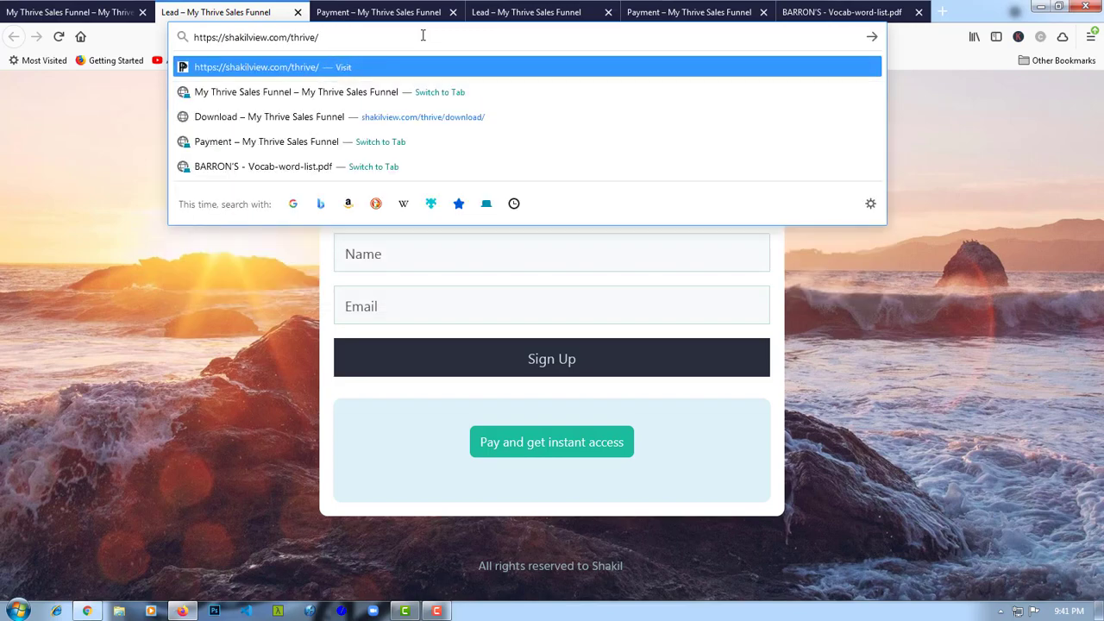
key("Return")
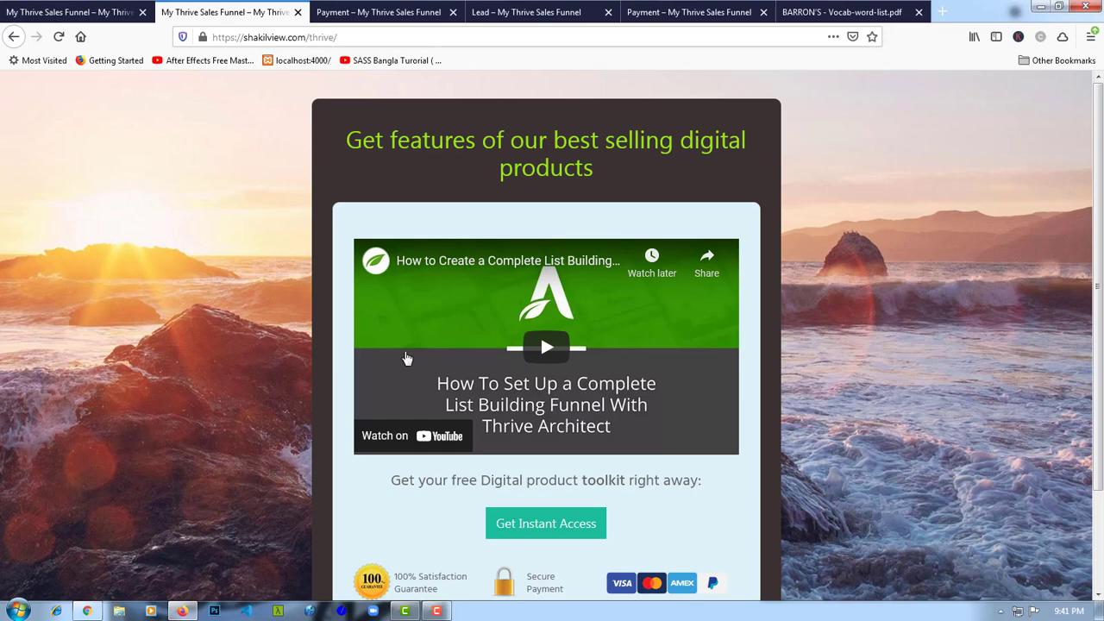
left_click(536, 534)
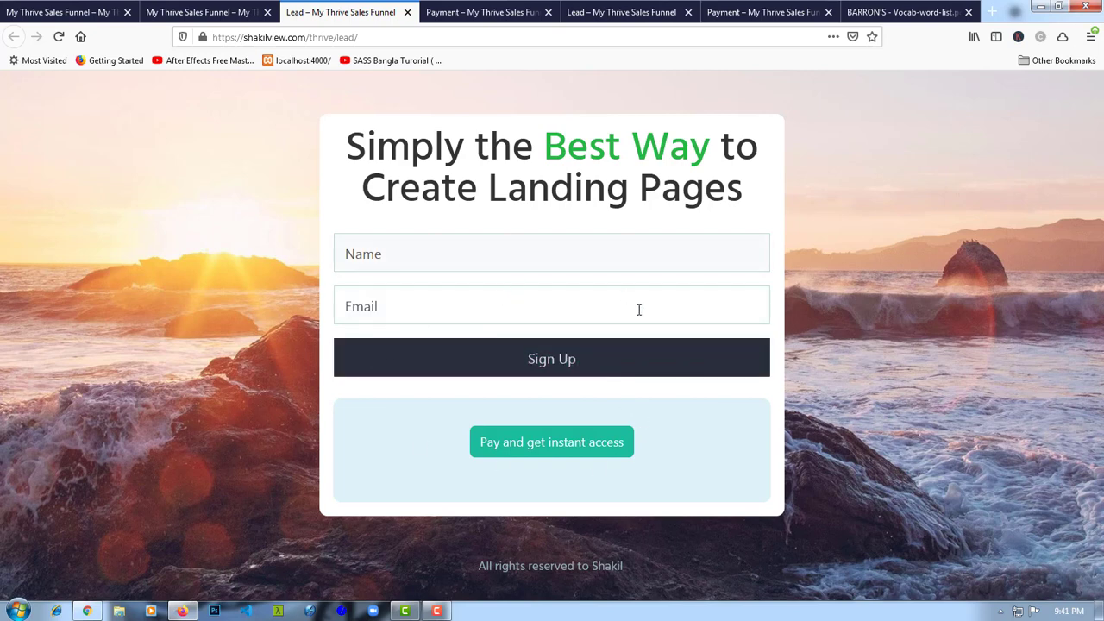
- Walk through the funnel from the lead page to the payment page and on to the download page
left_click(529, 453)
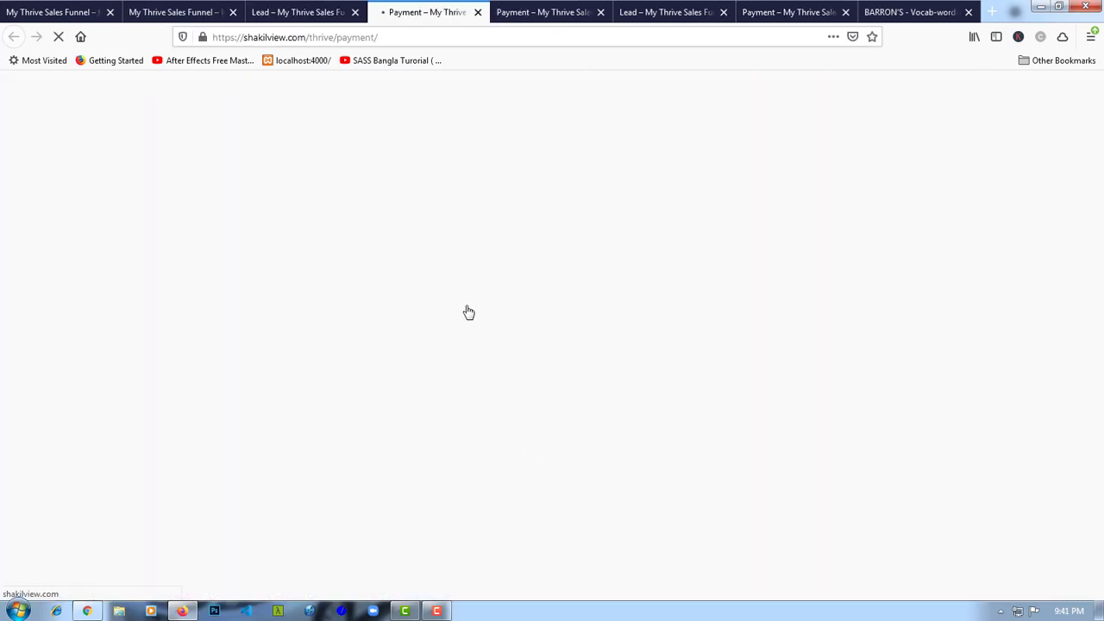
scroll(471, 313, "down", 1)
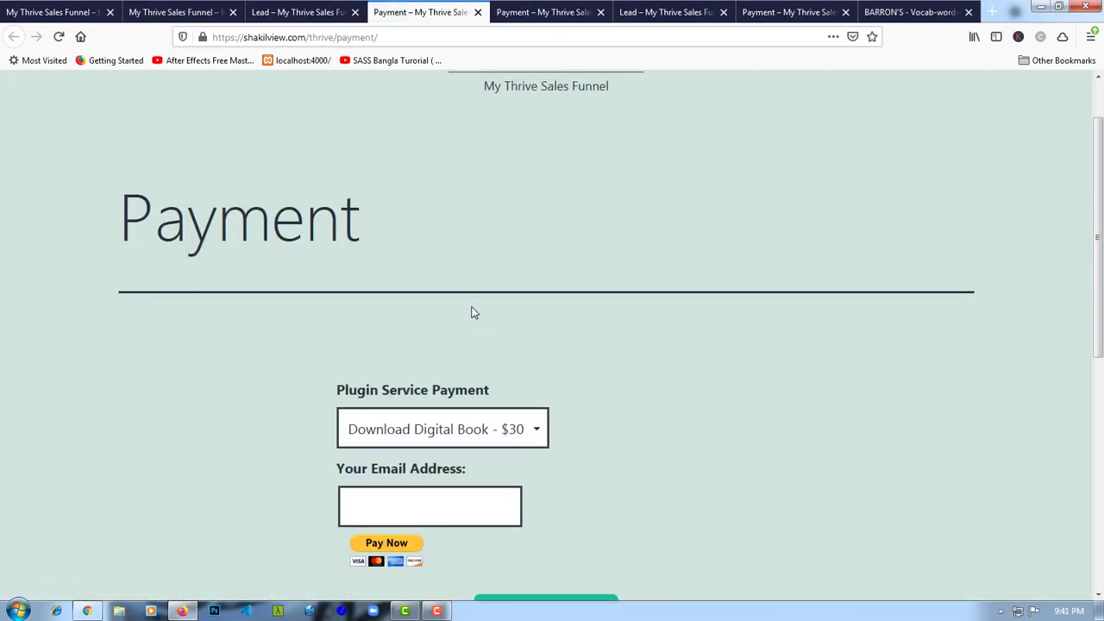
scroll(471, 312, "down", 3)
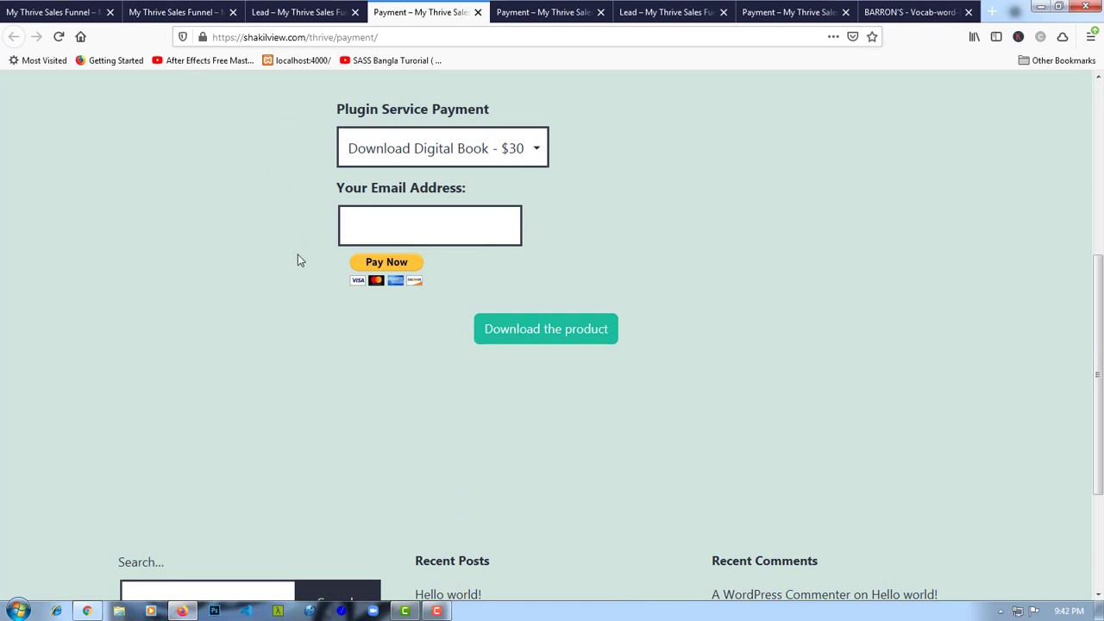
left_click(519, 336)
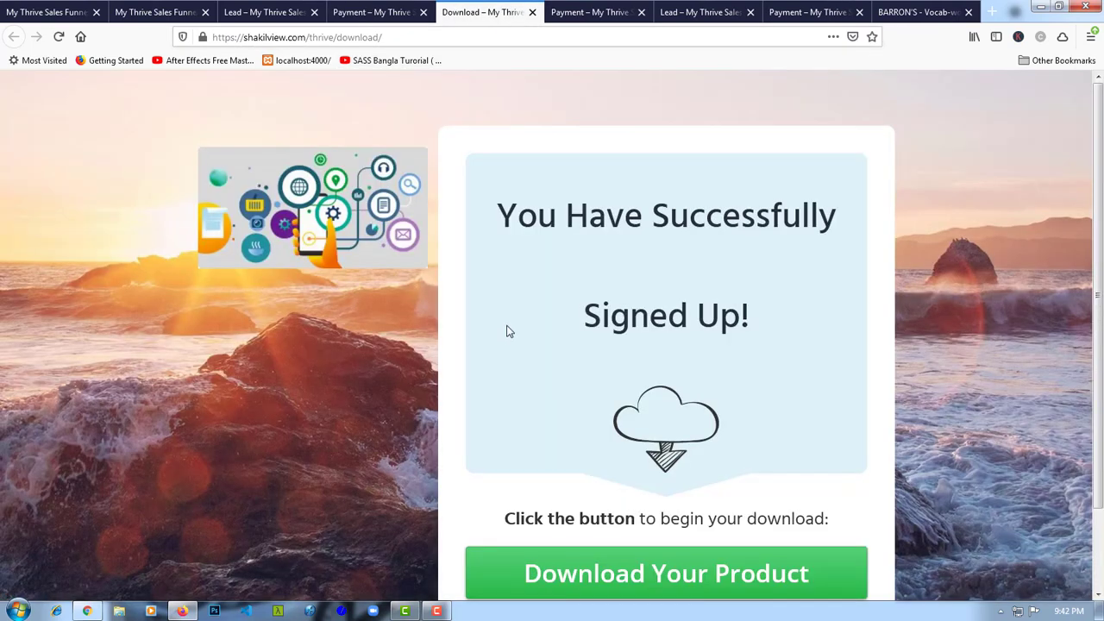
- Open the product PDF from the download page and skim its first page
scroll(509, 331, "down", 2)
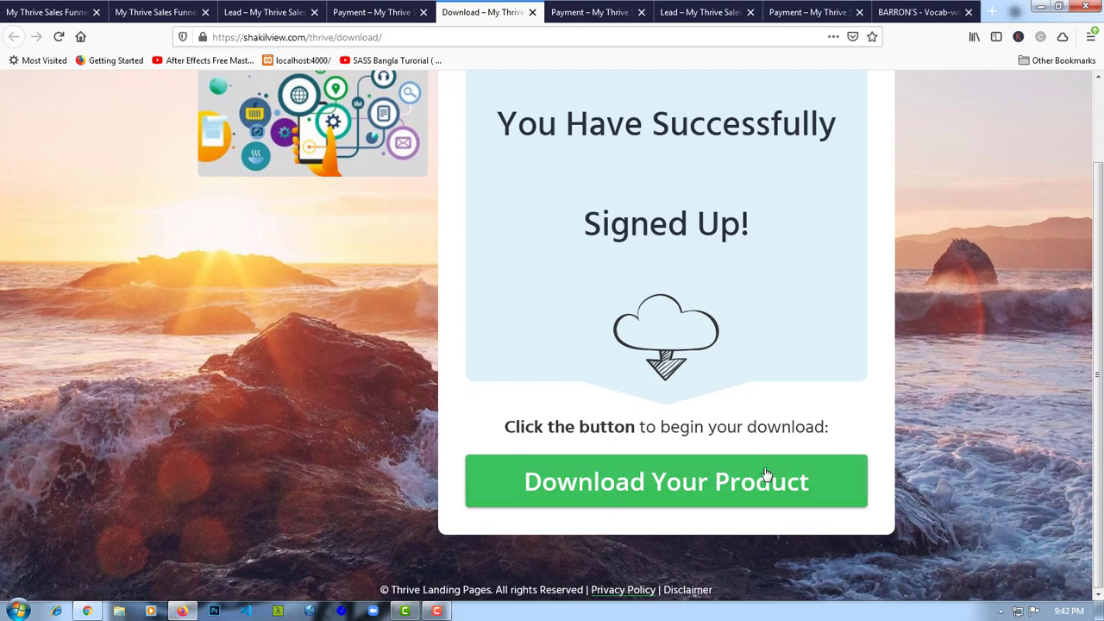
left_click(593, 487)
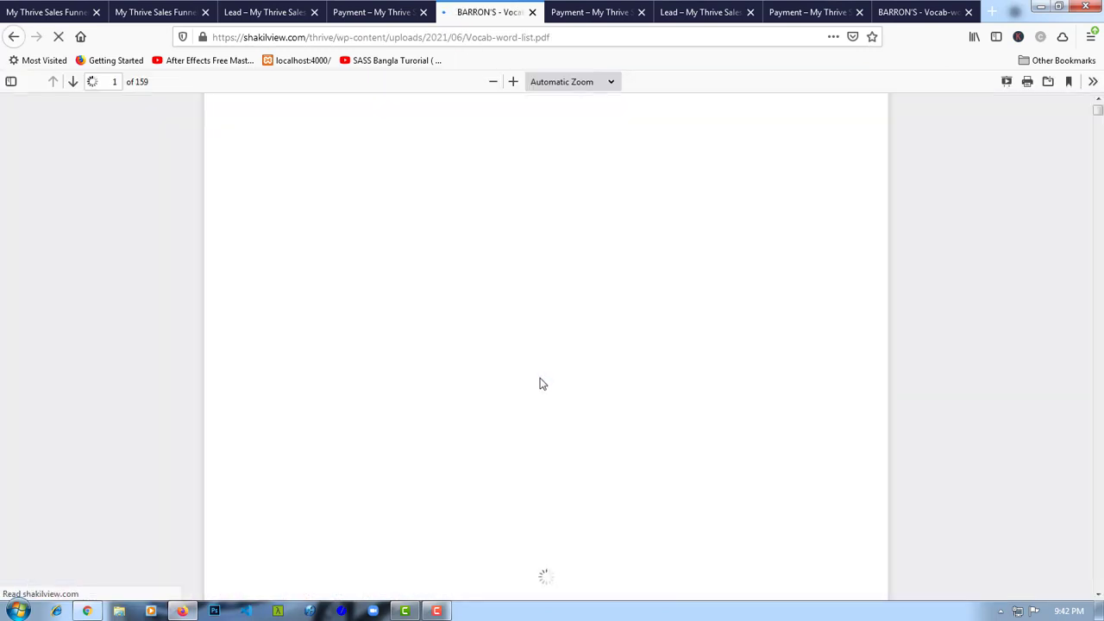
scroll(688, 403, "down", 7)
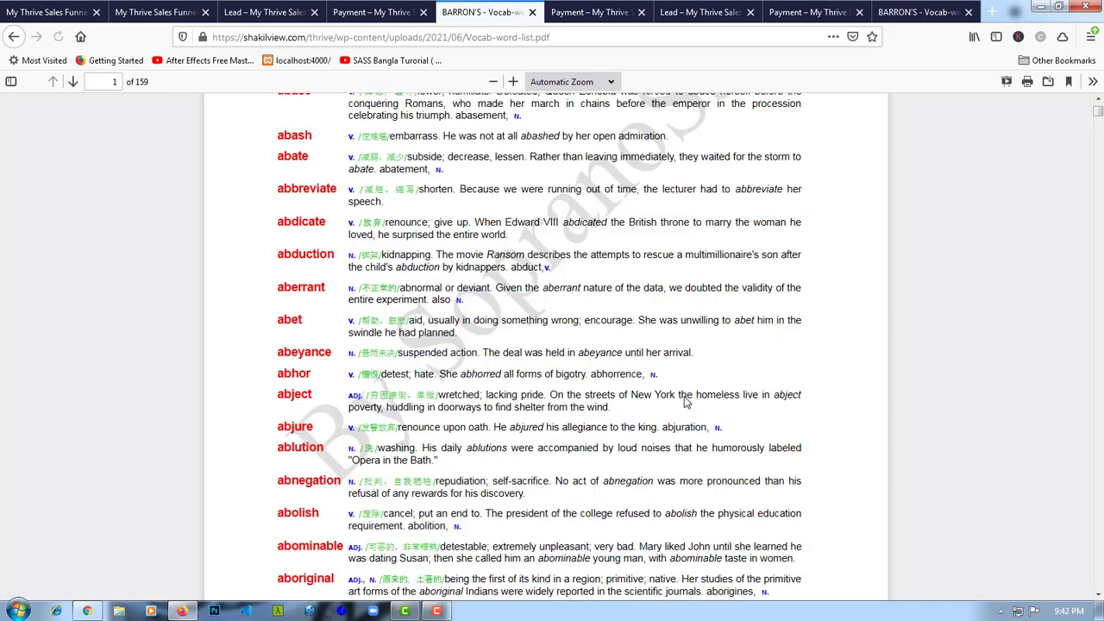
scroll(687, 403, "up", 10)
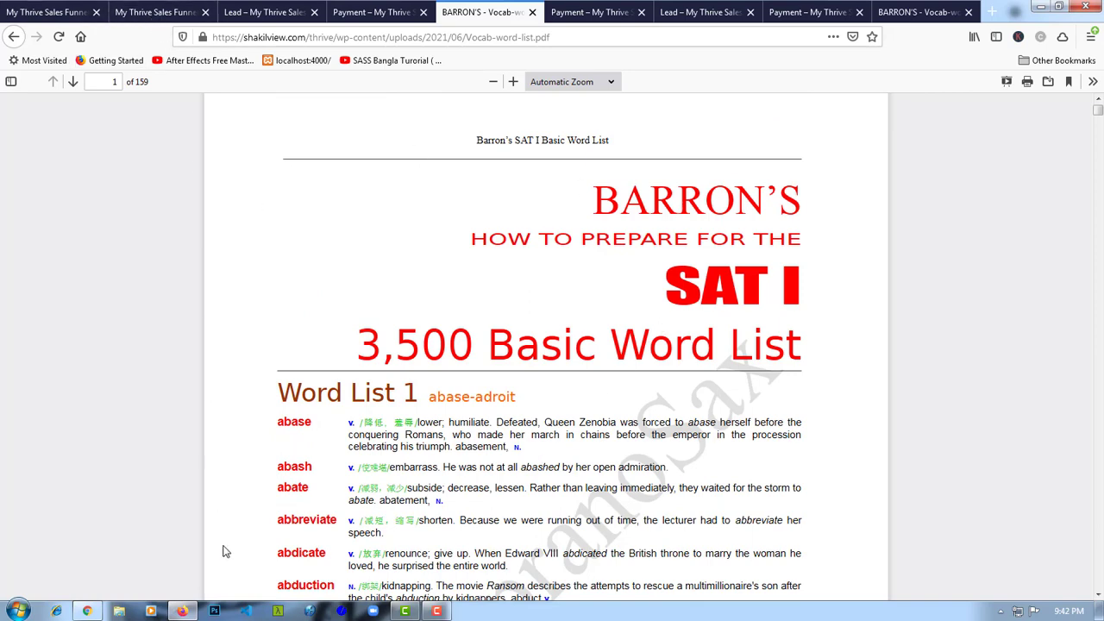
- Switch to Chrome, open the WordPress page "Landing Page" for editing and launch Thrive Architect on it
left_click(87, 610)
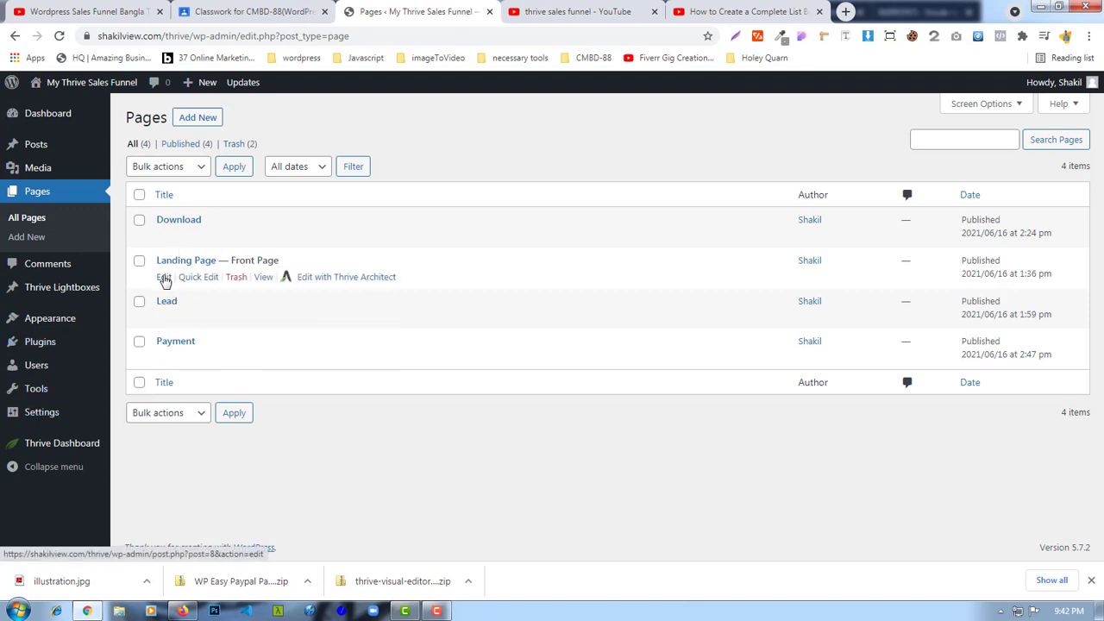
left_click(164, 278)
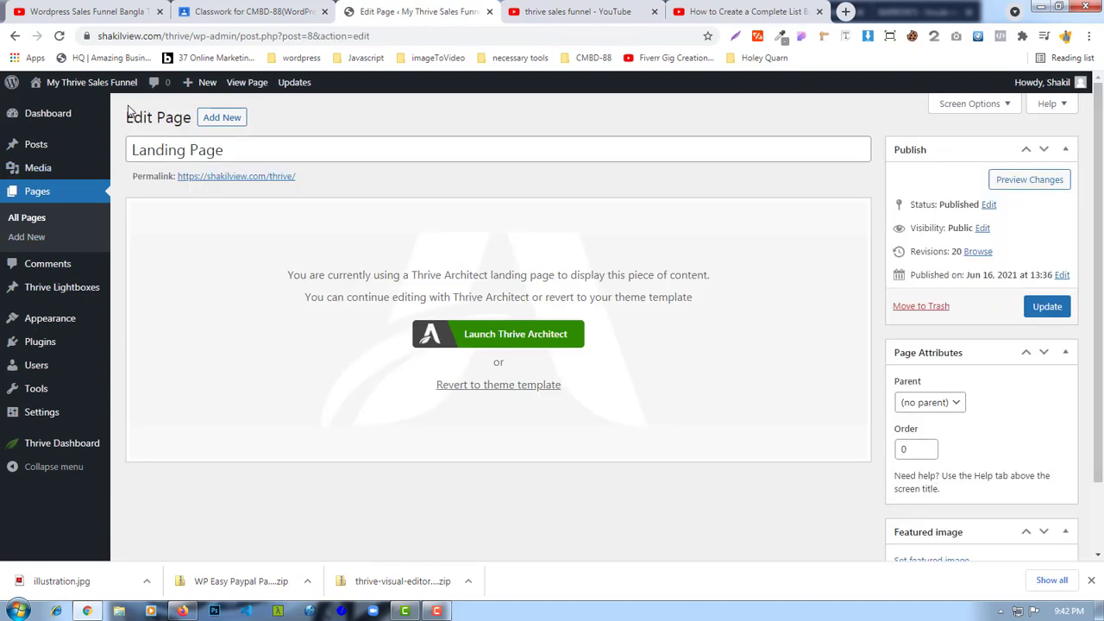
left_click(33, 218)
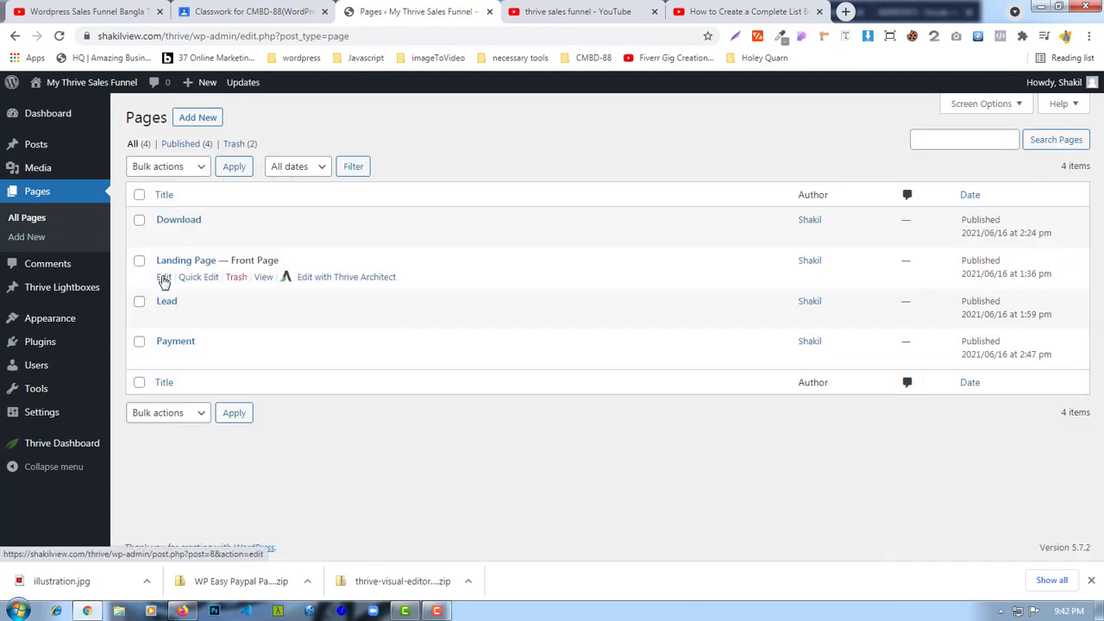
left_click(164, 277)
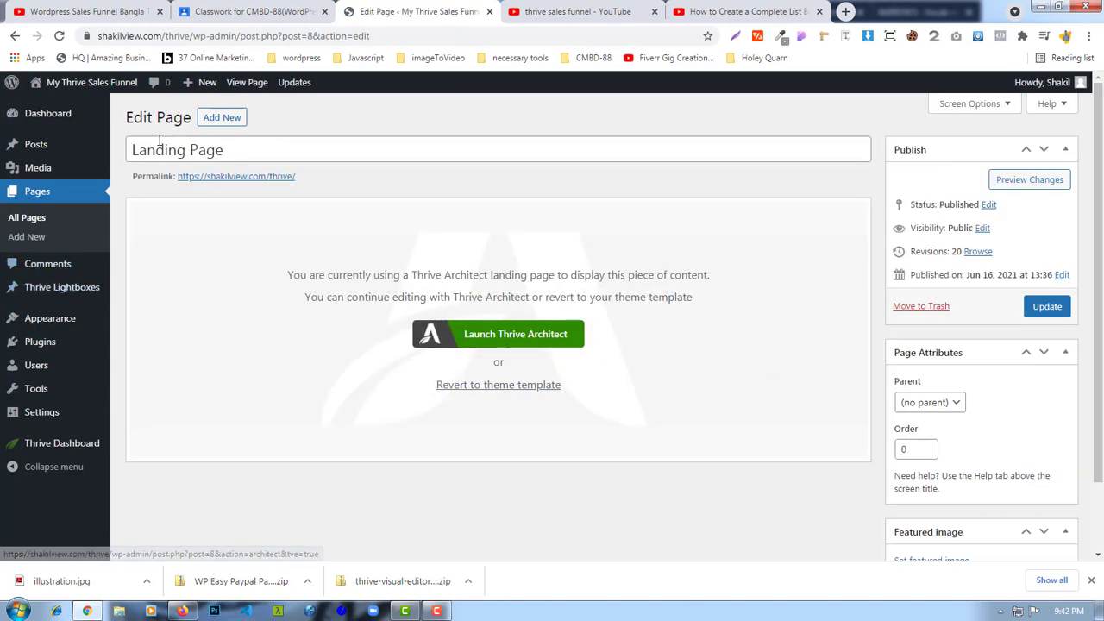
left_click(512, 337)
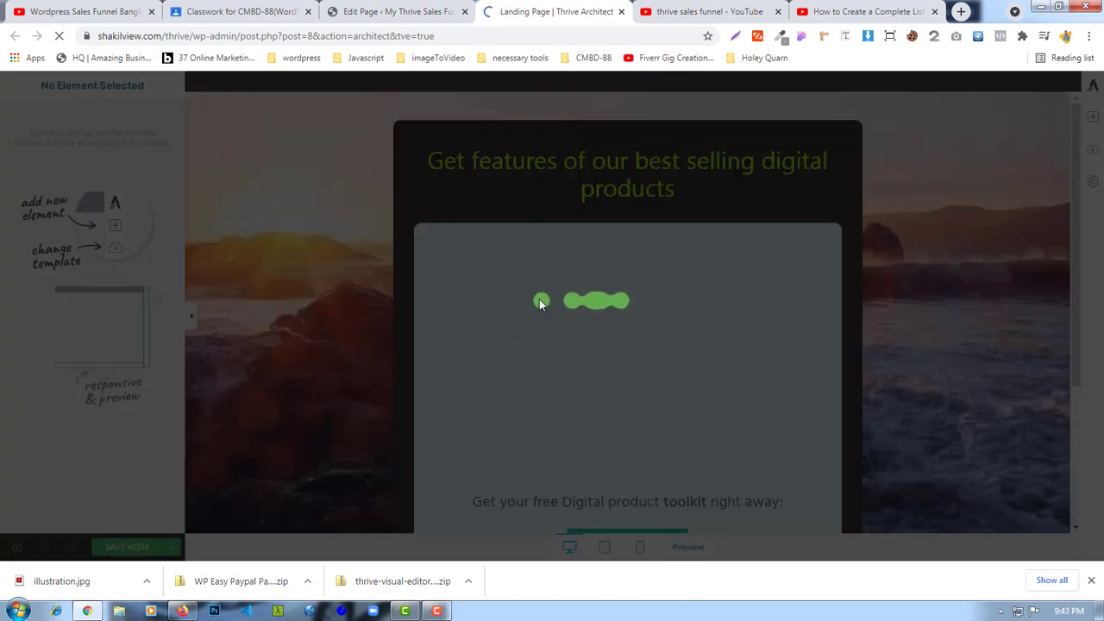
- Look over the landing page in the editor, view the available elements and select the background section
scroll(542, 308, "down", 3)
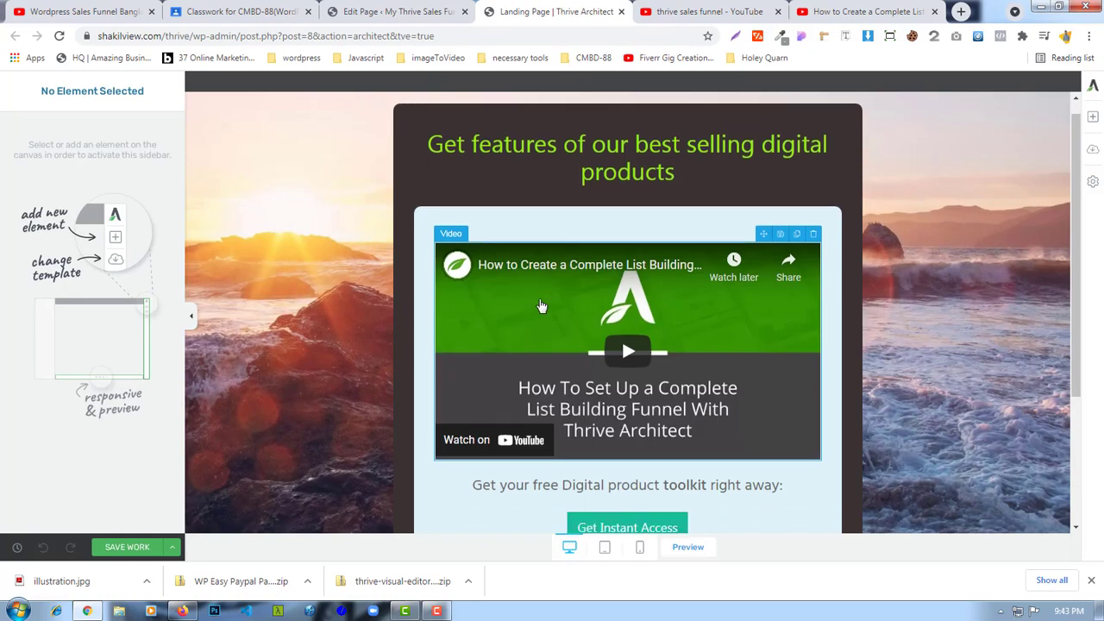
scroll(548, 324, "up", 3)
scroll(547, 325, "down", 3)
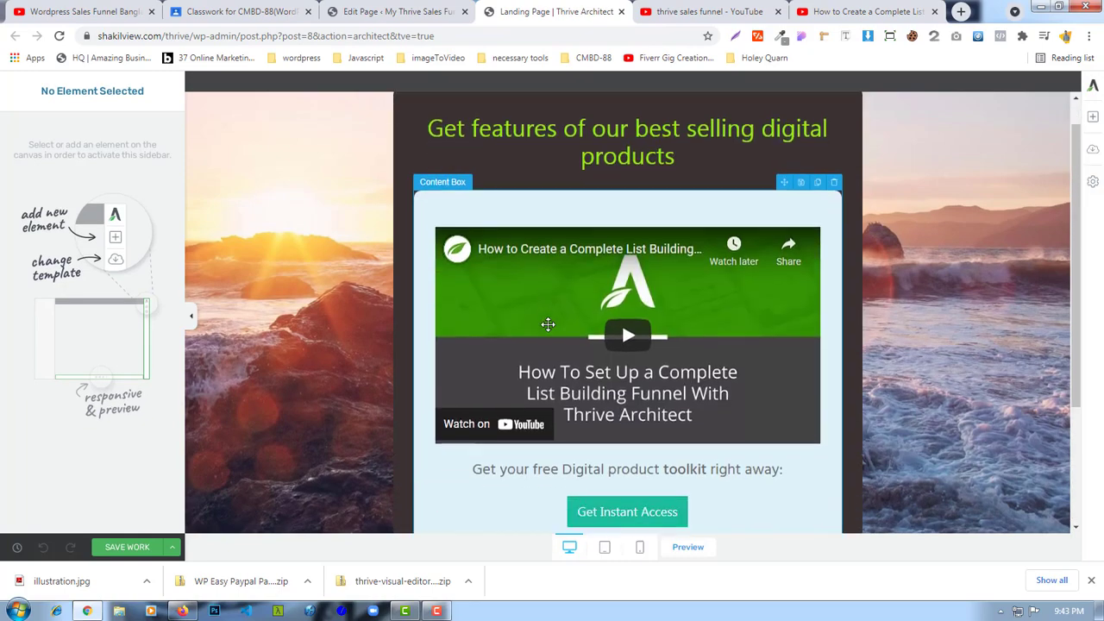
scroll(548, 325, "up", 3)
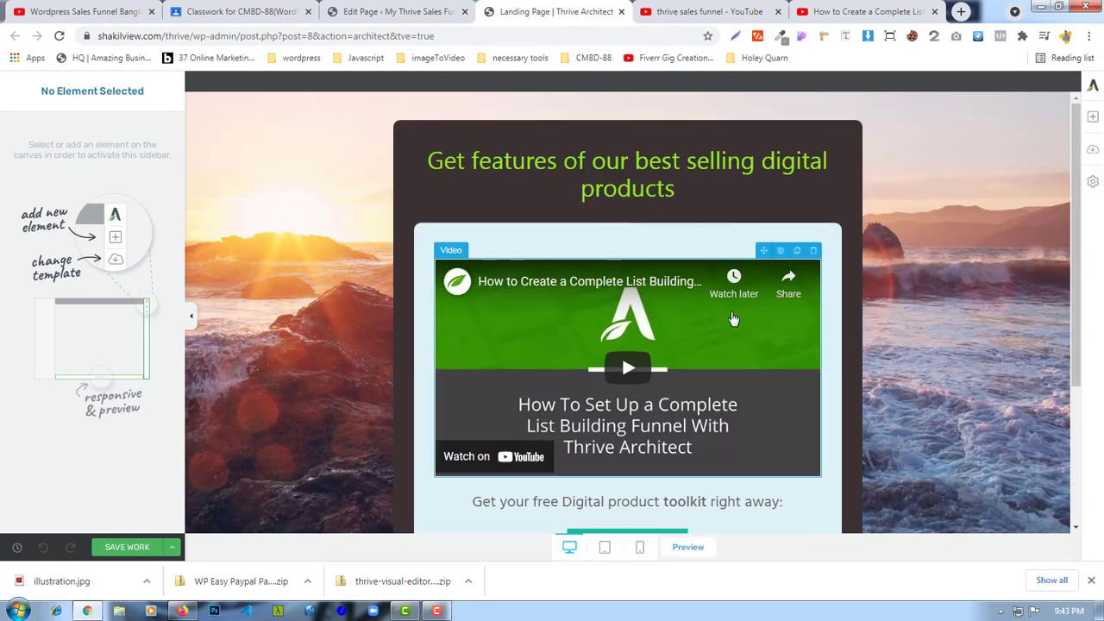
scroll(665, 360, "down", 3)
scroll(742, 269, "up", 2)
scroll(742, 270, "up", 1)
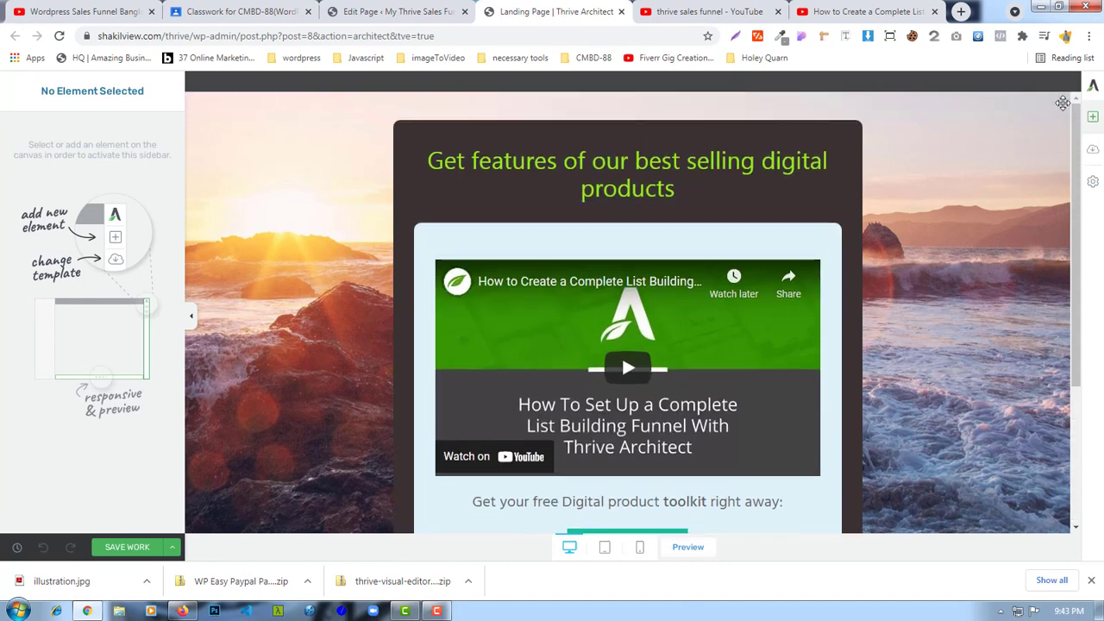
left_click(1093, 118)
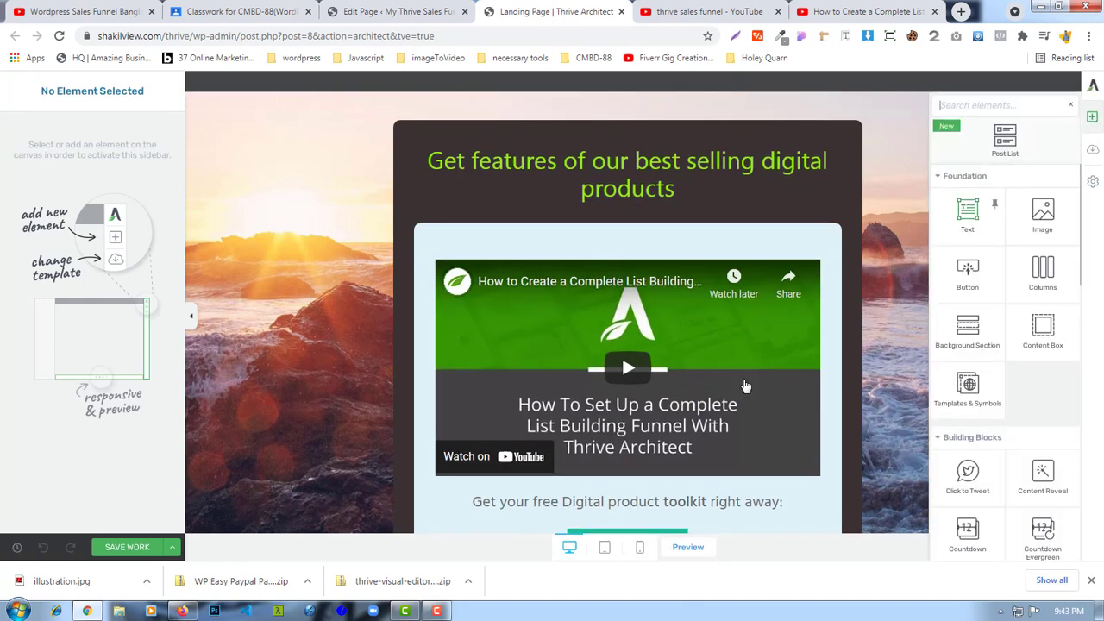
left_click(915, 146)
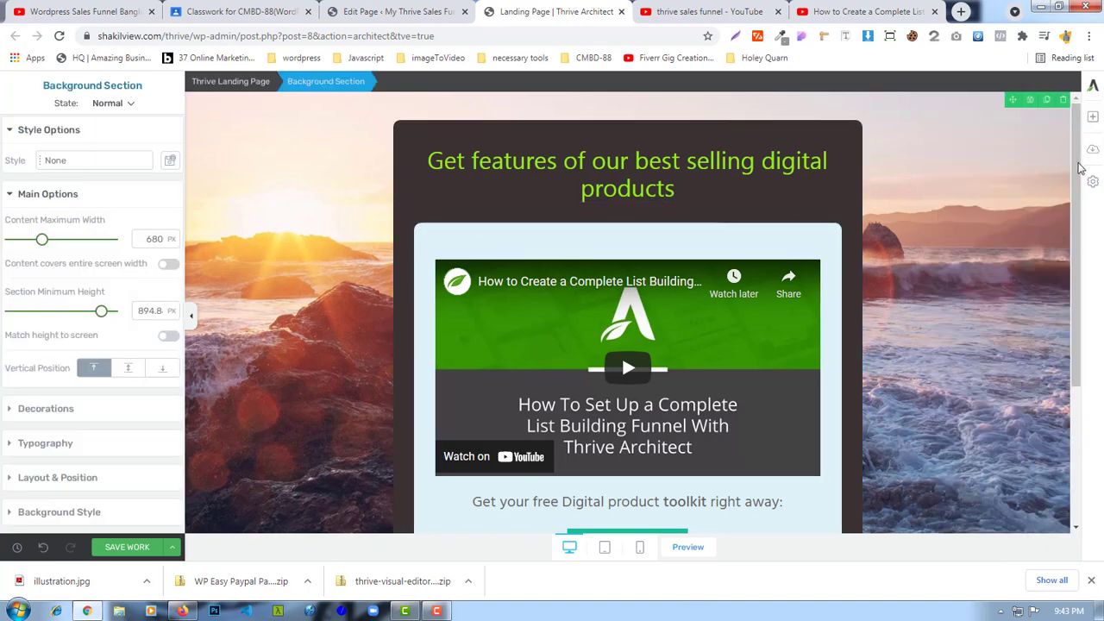
- Browse the default landing page templates, including the Mini Squeeze 2 set, and close the chooser without changing the template
left_click(1095, 152)
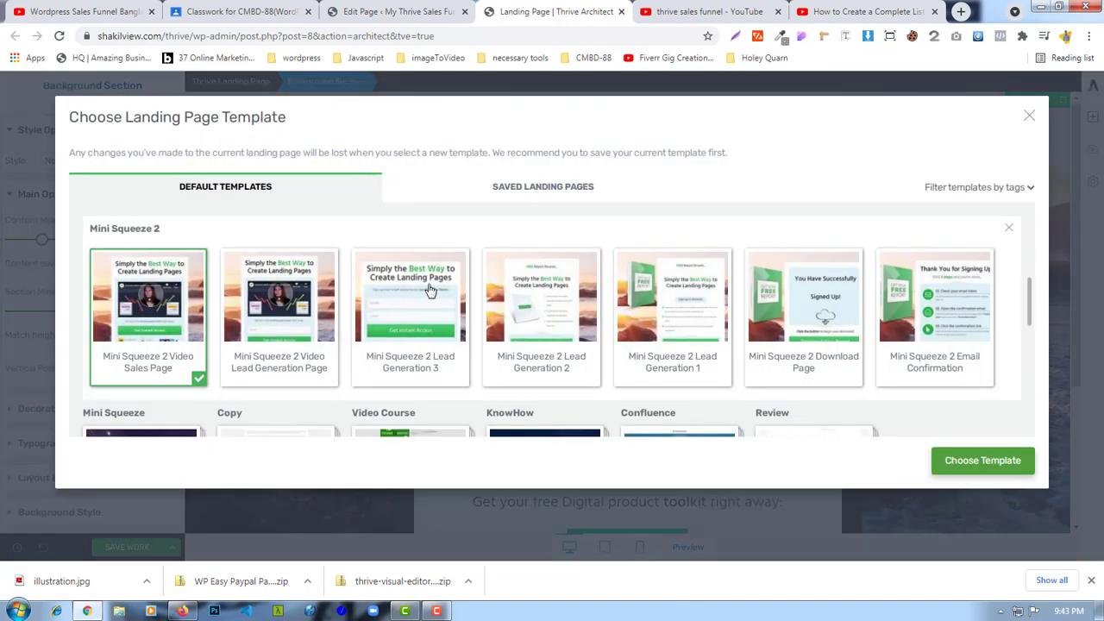
scroll(404, 353, "down", 5)
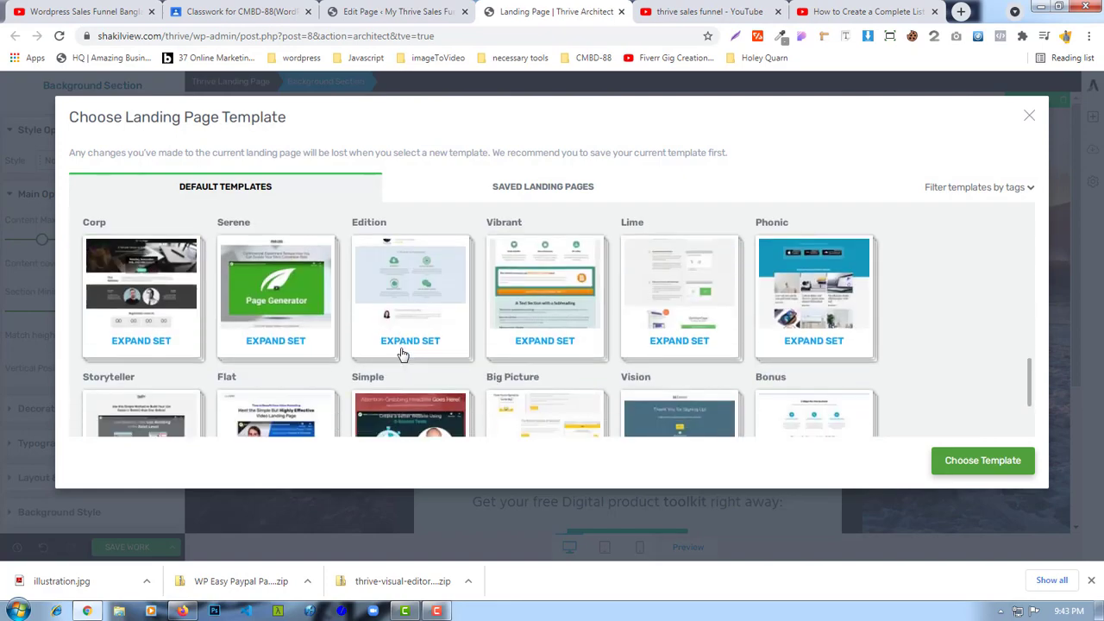
scroll(405, 350, "up", 5)
scroll(406, 349, "up", 2)
scroll(405, 348, "down", 6)
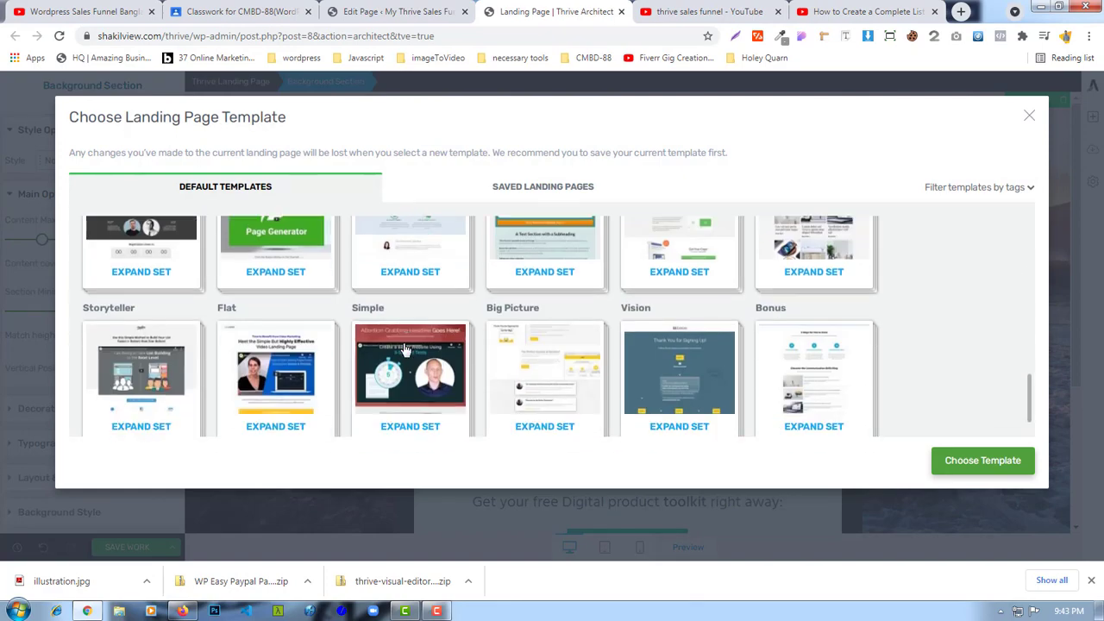
scroll(406, 349, "up", 3)
scroll(406, 348, "down", 3)
scroll(407, 348, "down", 1)
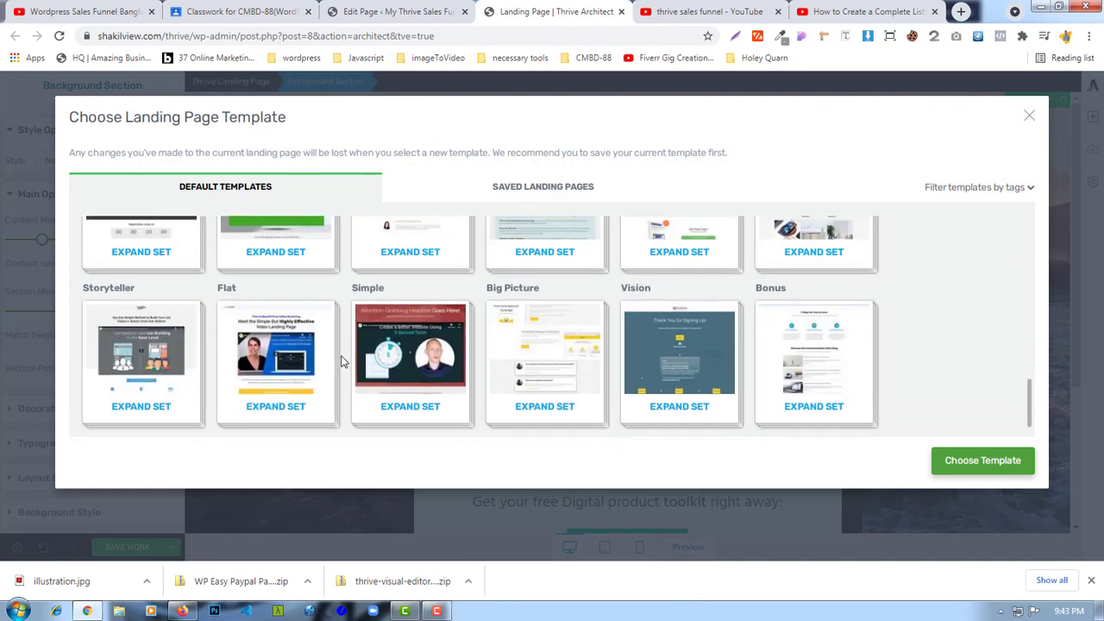
scroll(665, 377, "up", 4)
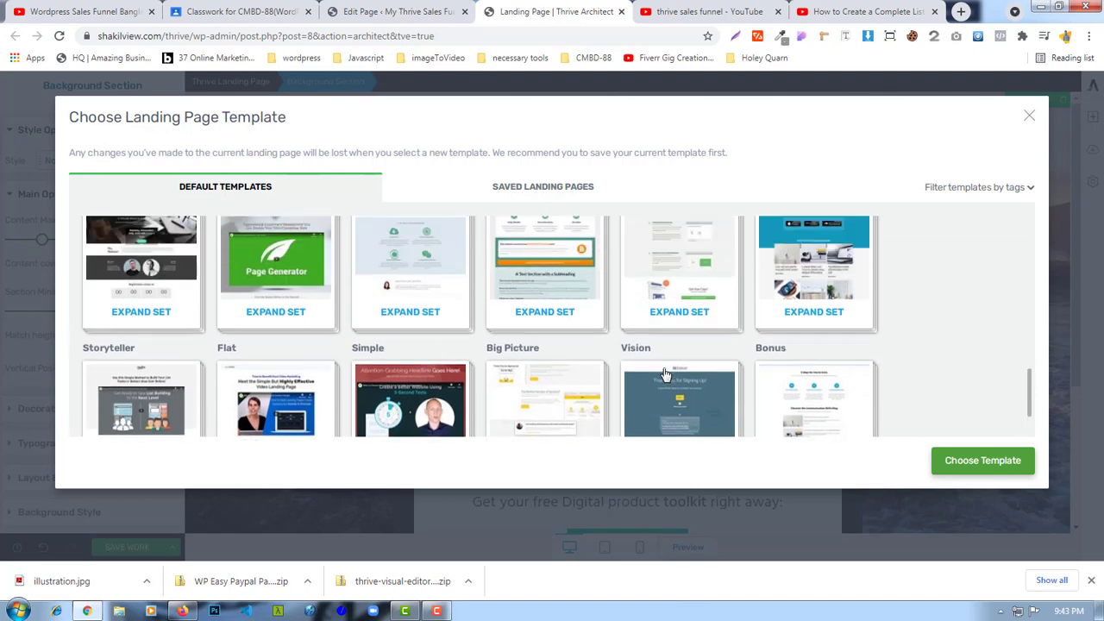
scroll(665, 371, "up", 3)
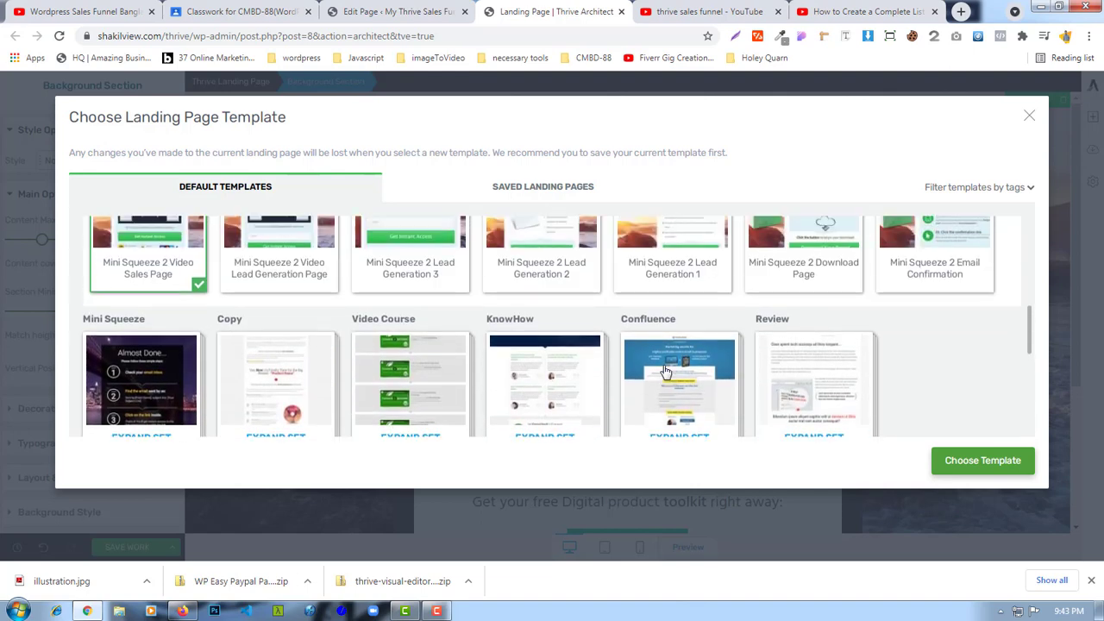
scroll(665, 371, "down", 2)
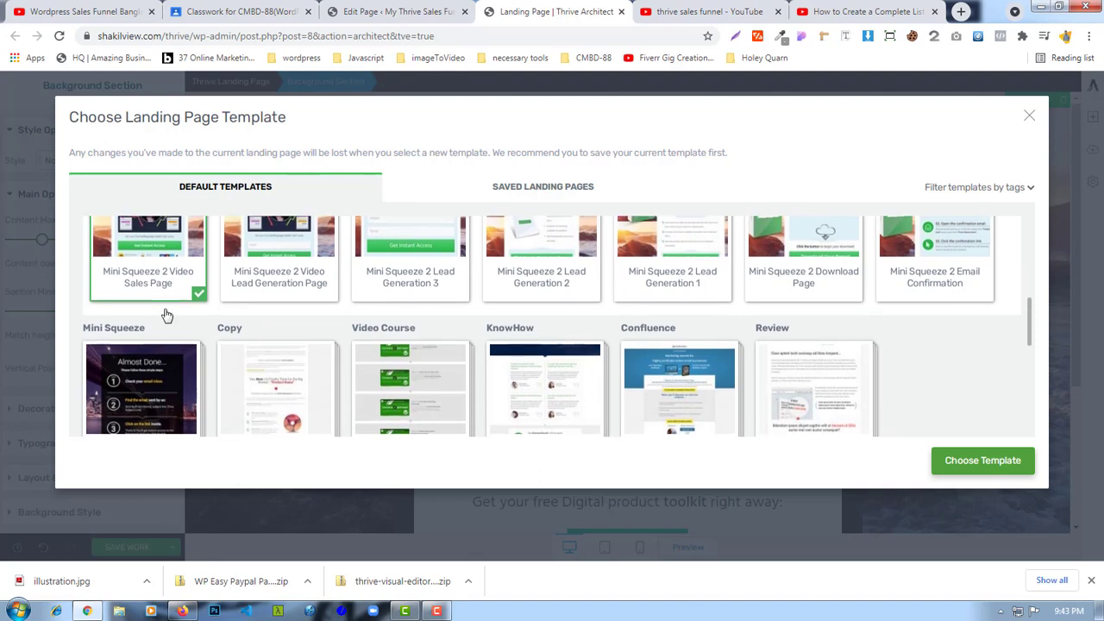
scroll(164, 314, "up", 2)
scroll(147, 300, "down", 2)
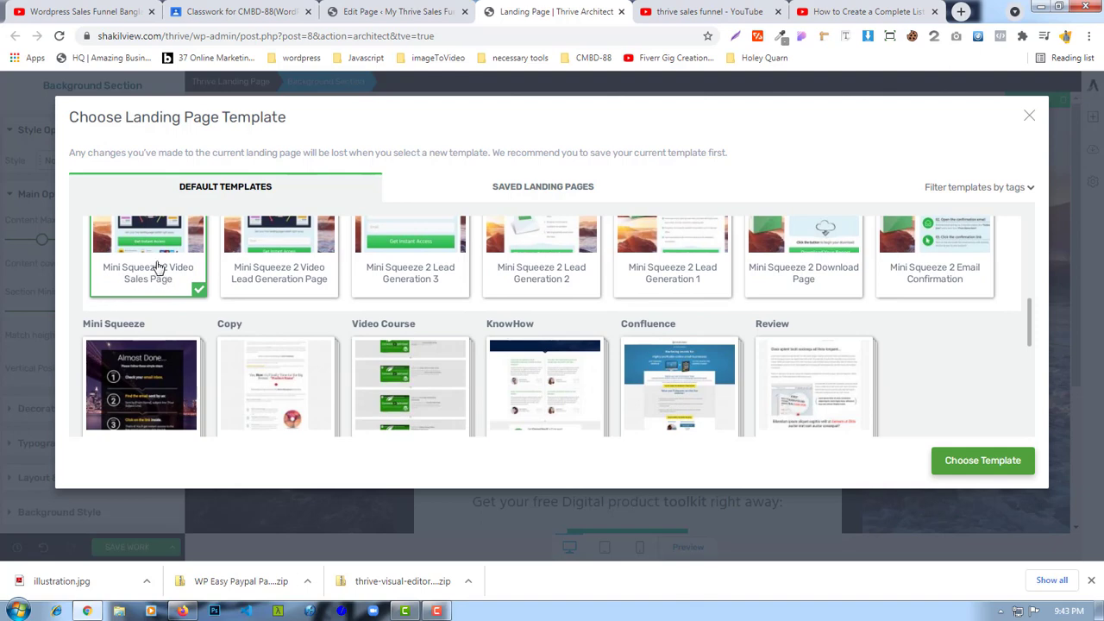
scroll(250, 371, "up", 3)
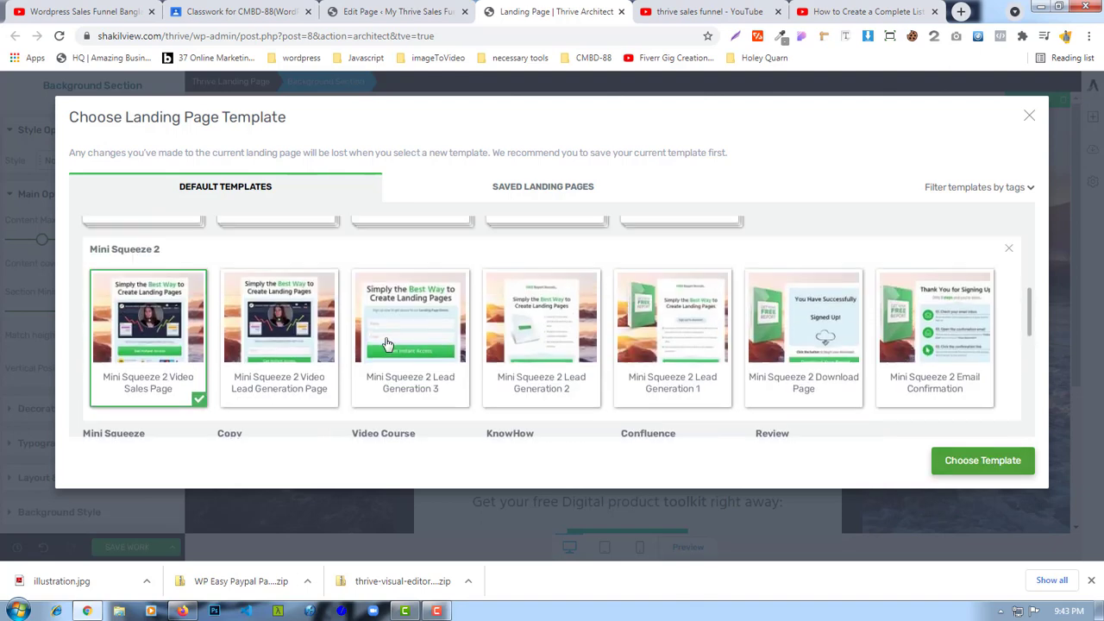
scroll(158, 383, "down", 3)
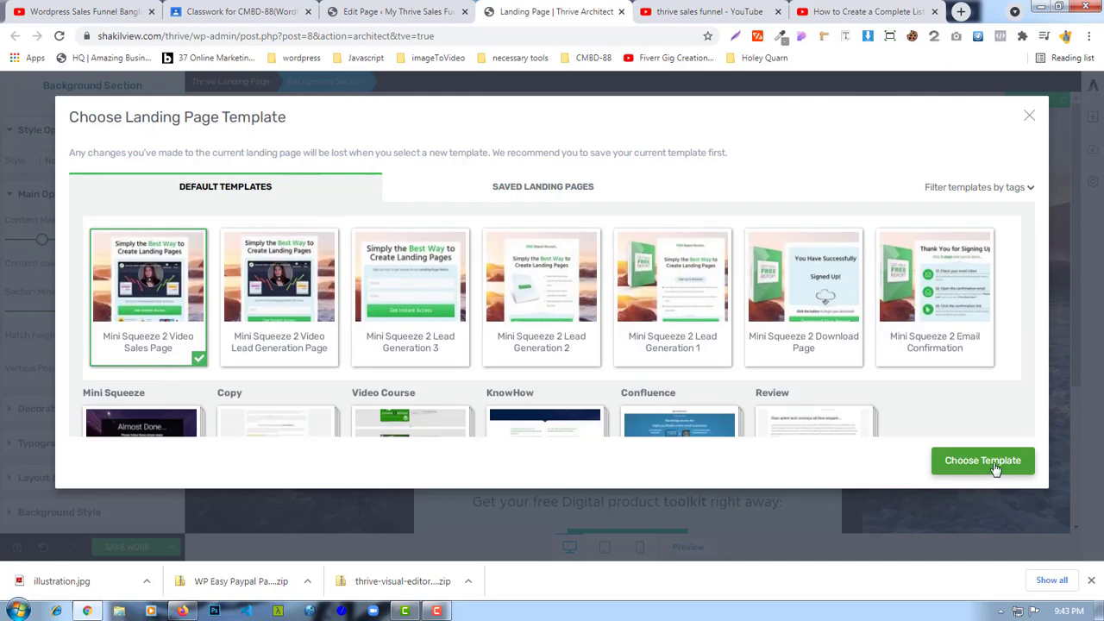
left_click(1030, 119)
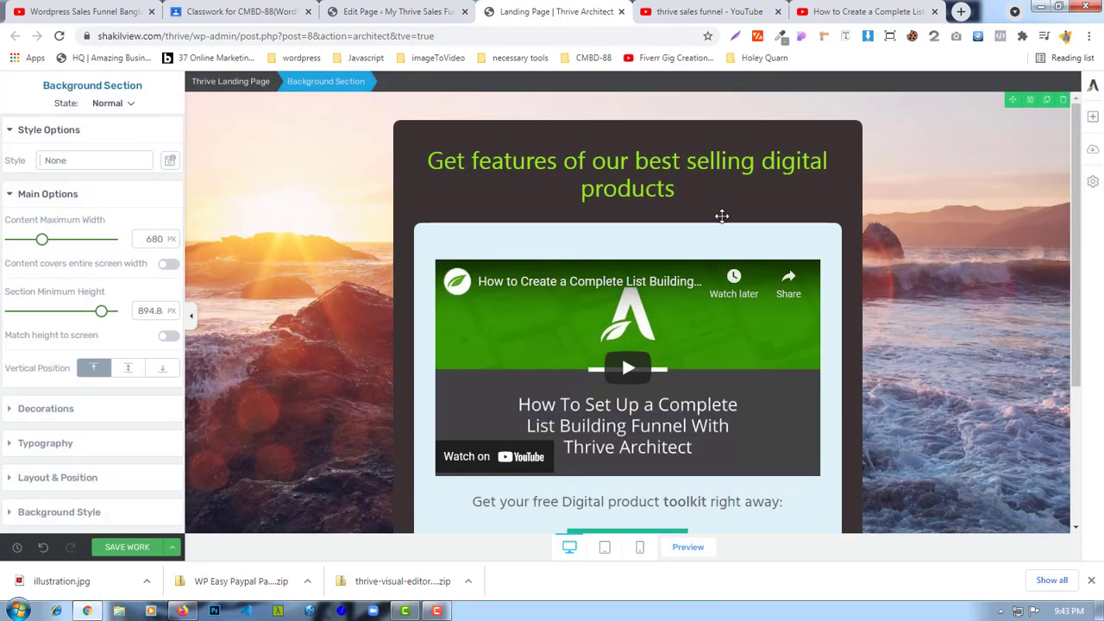
- Examine the landing page canvas from the video to the access button, guarantee and payment badges, and footer
scroll(578, 349, "down", 3)
scroll(578, 347, "up", 2)
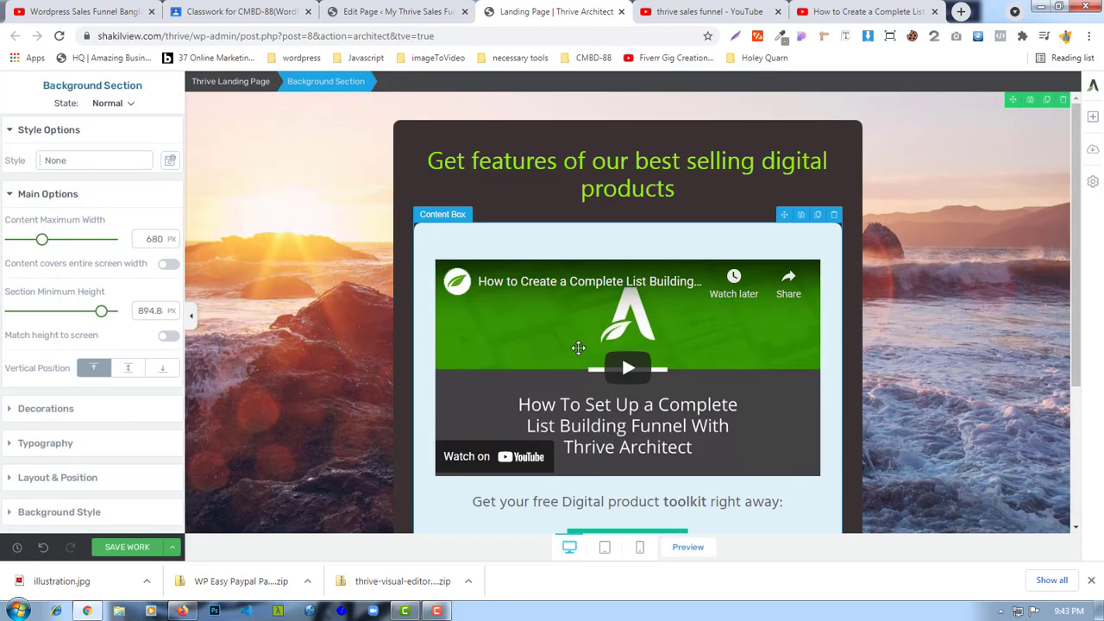
scroll(664, 380, "down", 3)
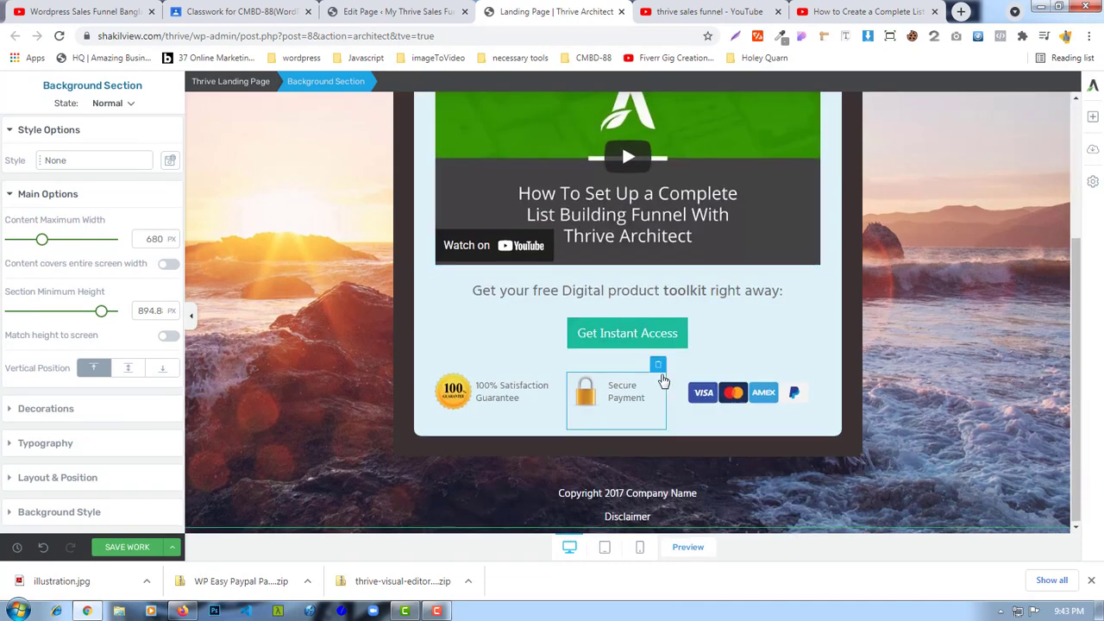
- Add the words "right now" to the end of the landing page headline
scroll(664, 380, "up", 5)
left_click(495, 162)
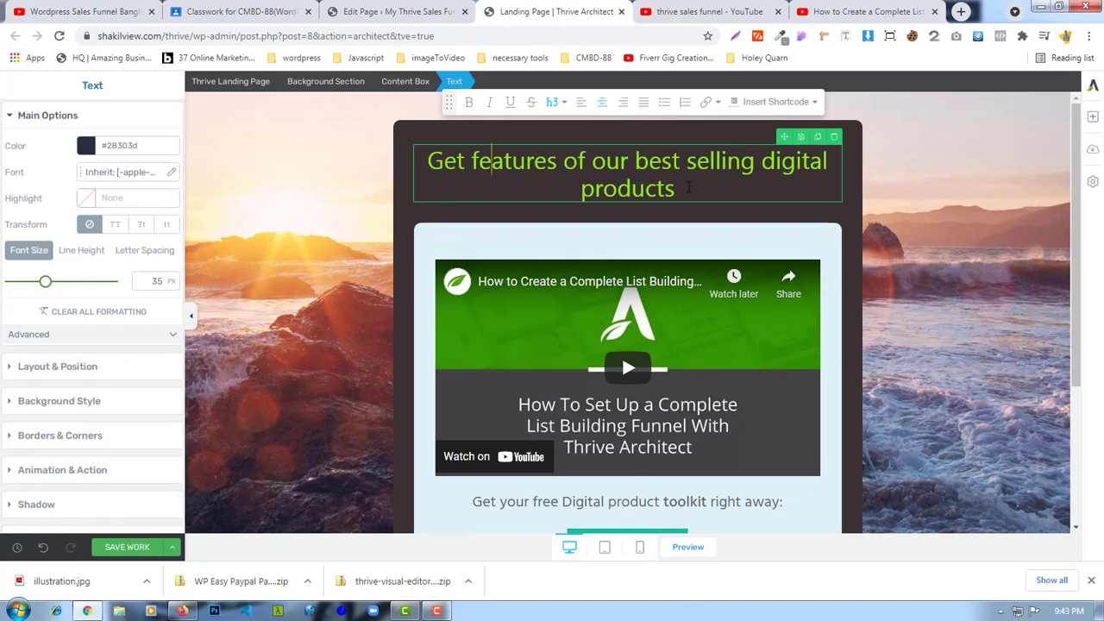
type("r")
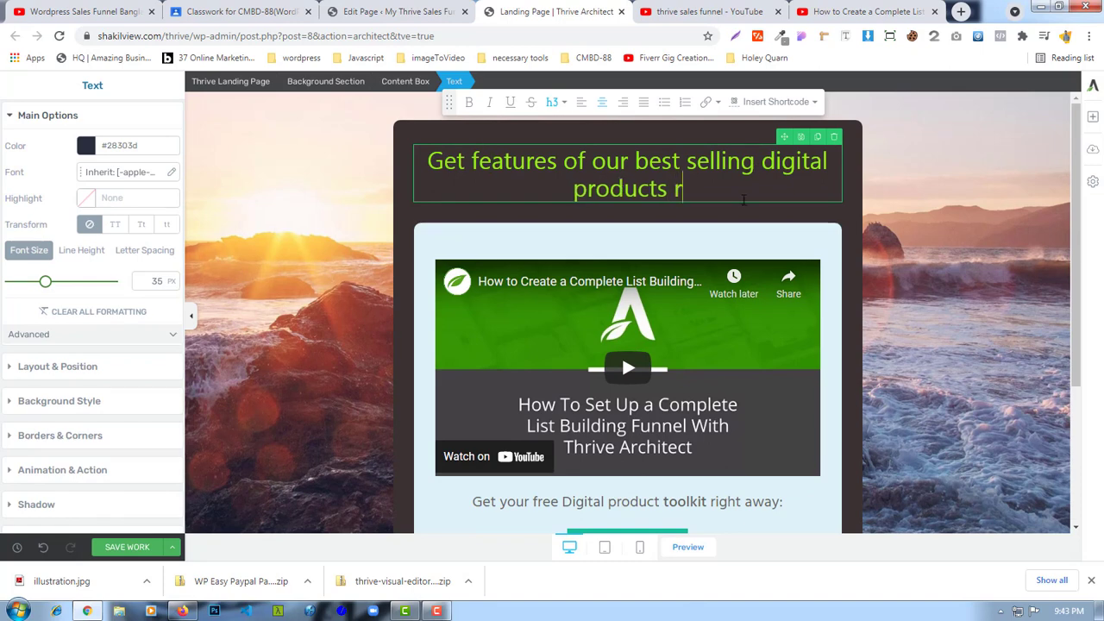
type("ig")
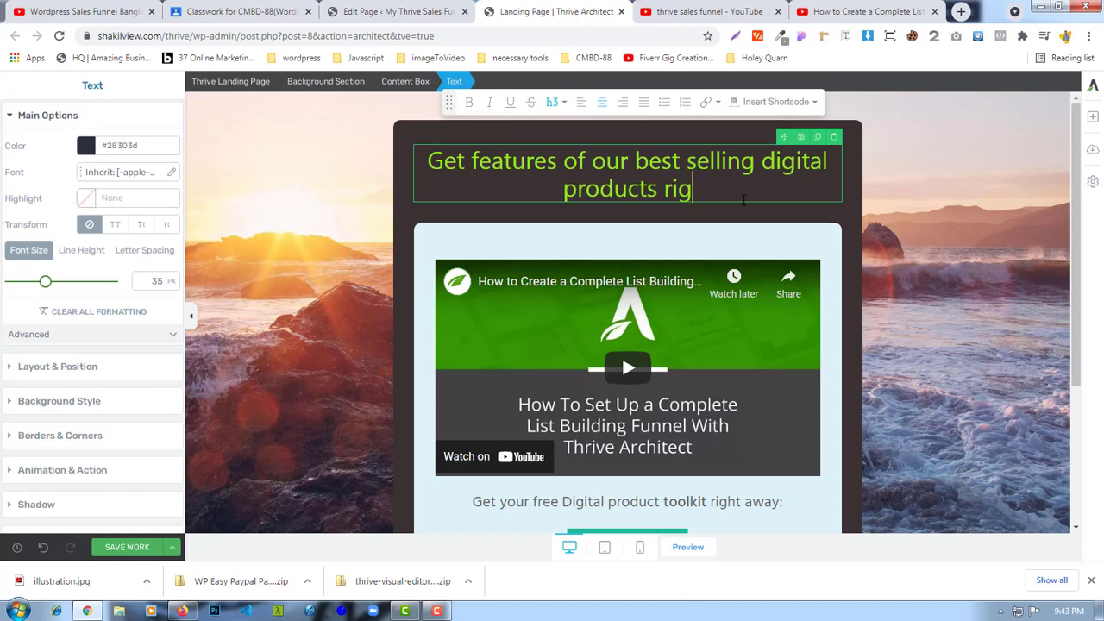
type("ht noe")
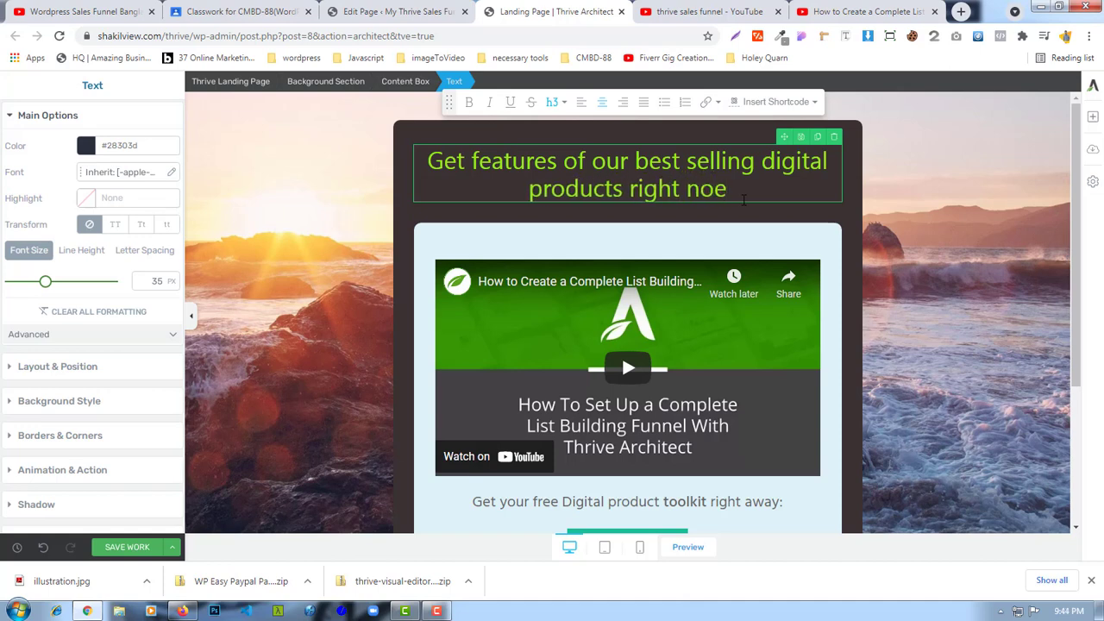
key("BackSpace")
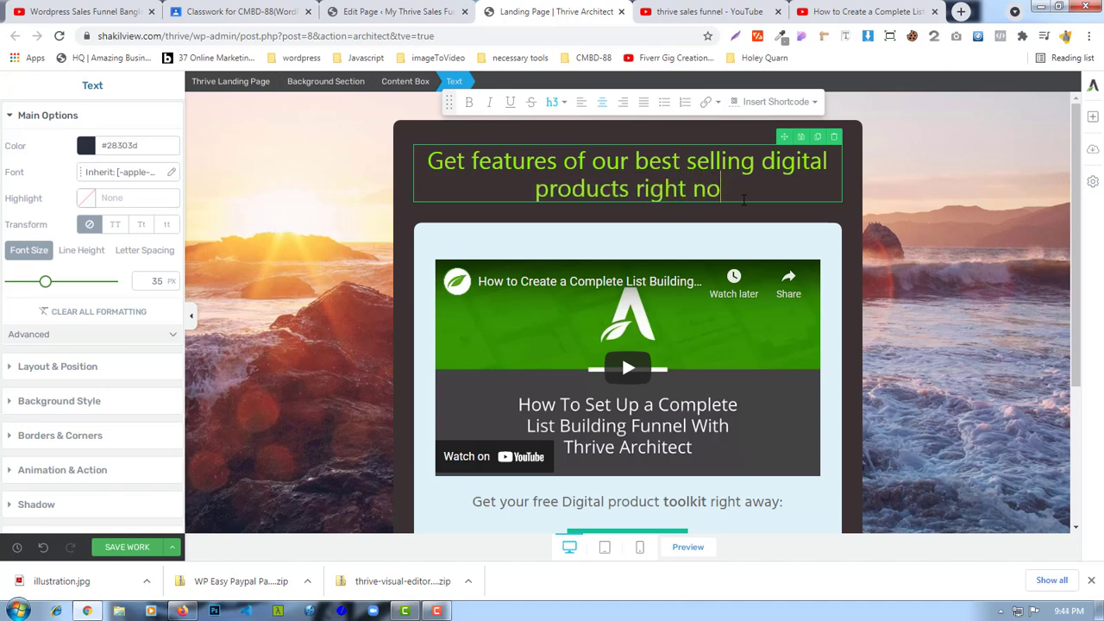
type("w")
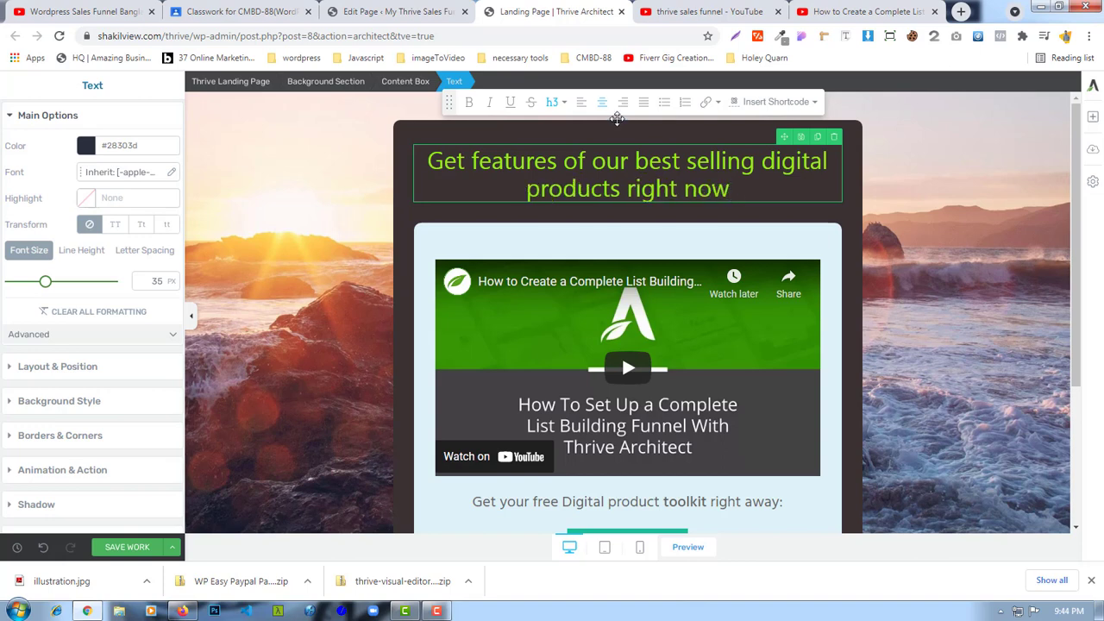
- Remove the words "right now" from the end of the headline and save the page
key("BackSpace")
key("BackSpace")
key("BackSpace")
key("BackSpace")
key("BackSpace")
key("BackSpace")
key("BackSpace")
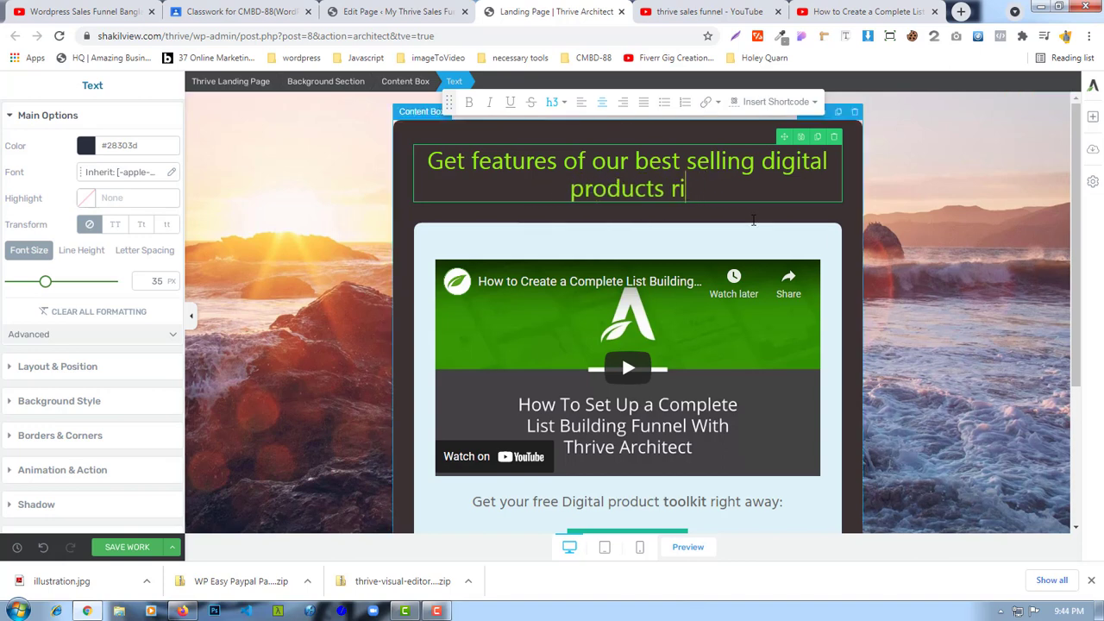
key("BackSpace")
key("BackSpace")
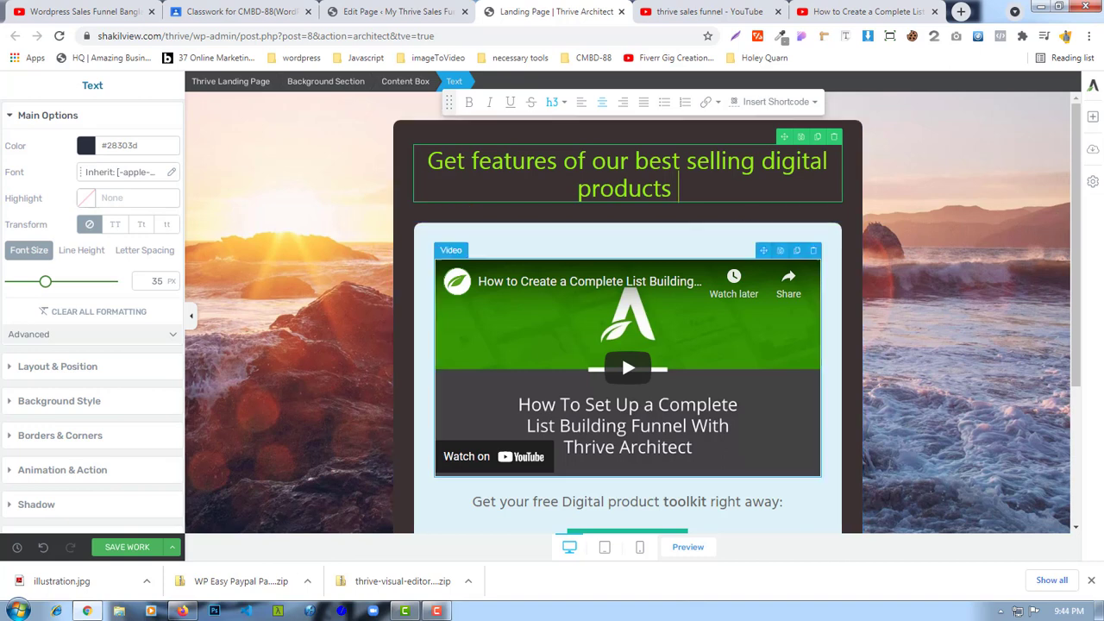
left_click(121, 547)
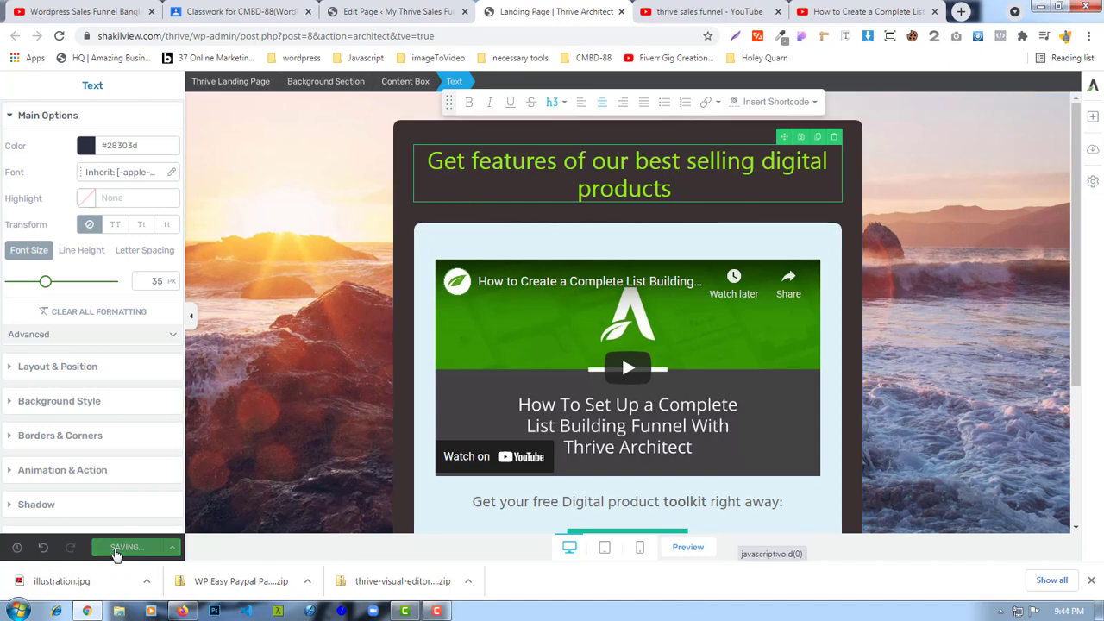
- Select the video element and view its YouTube URL and the available video sources without changing them
scroll(662, 283, "down", 2)
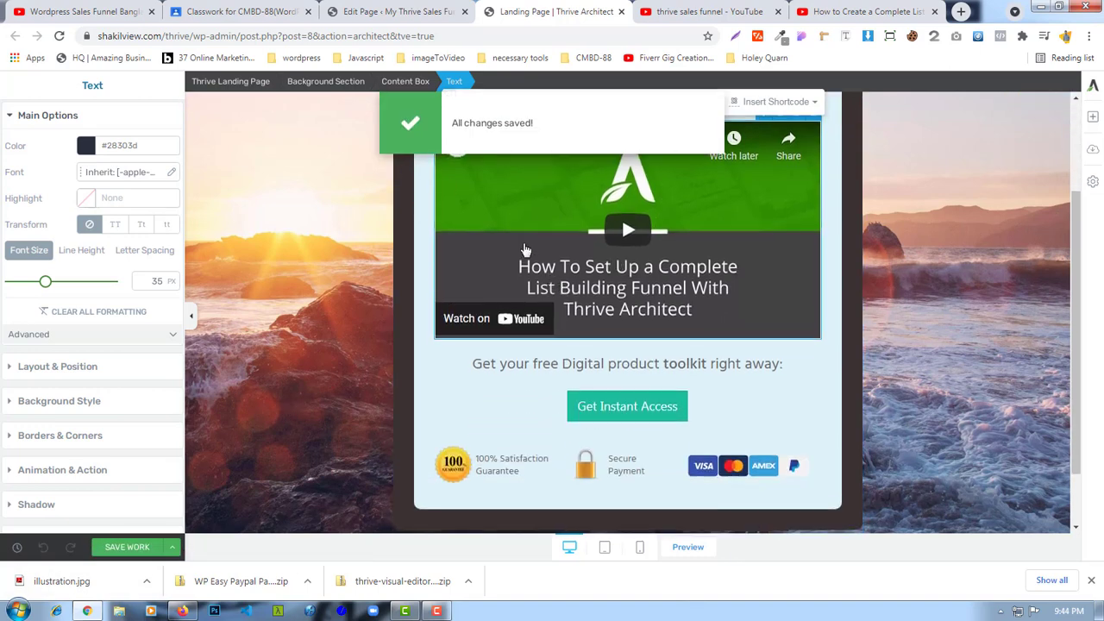
left_click(523, 249)
triple_click(87, 192)
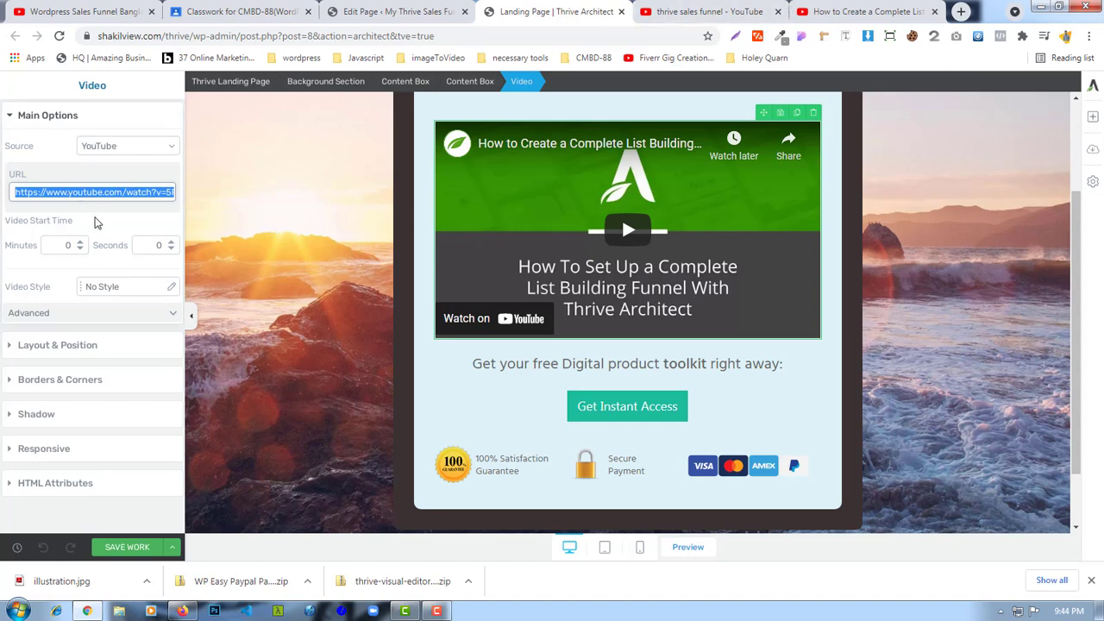
left_click(118, 151)
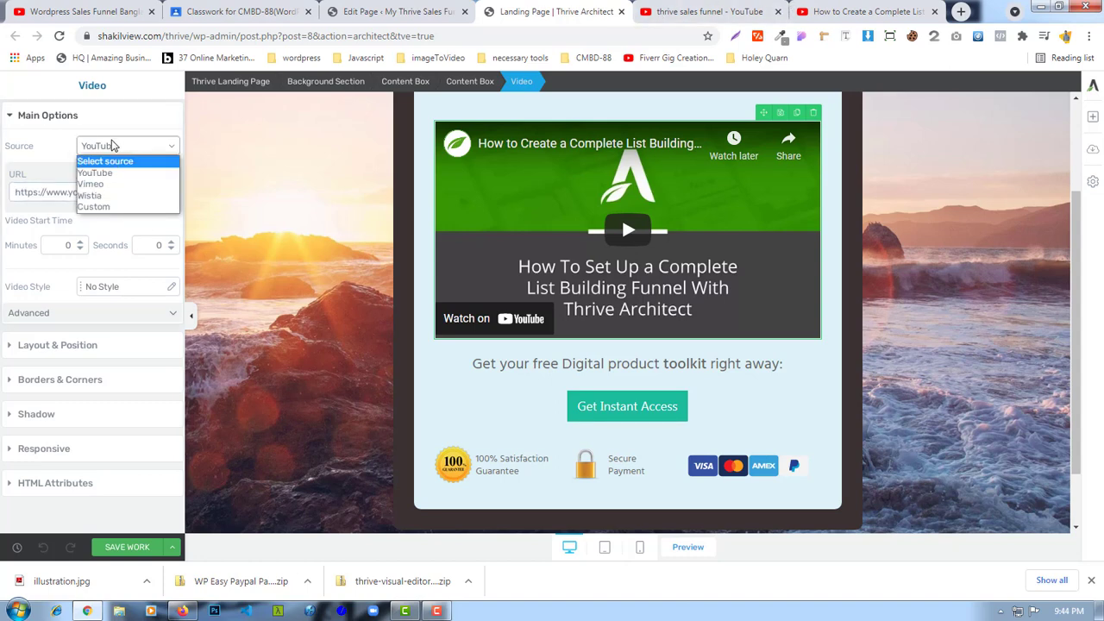
left_click(65, 140)
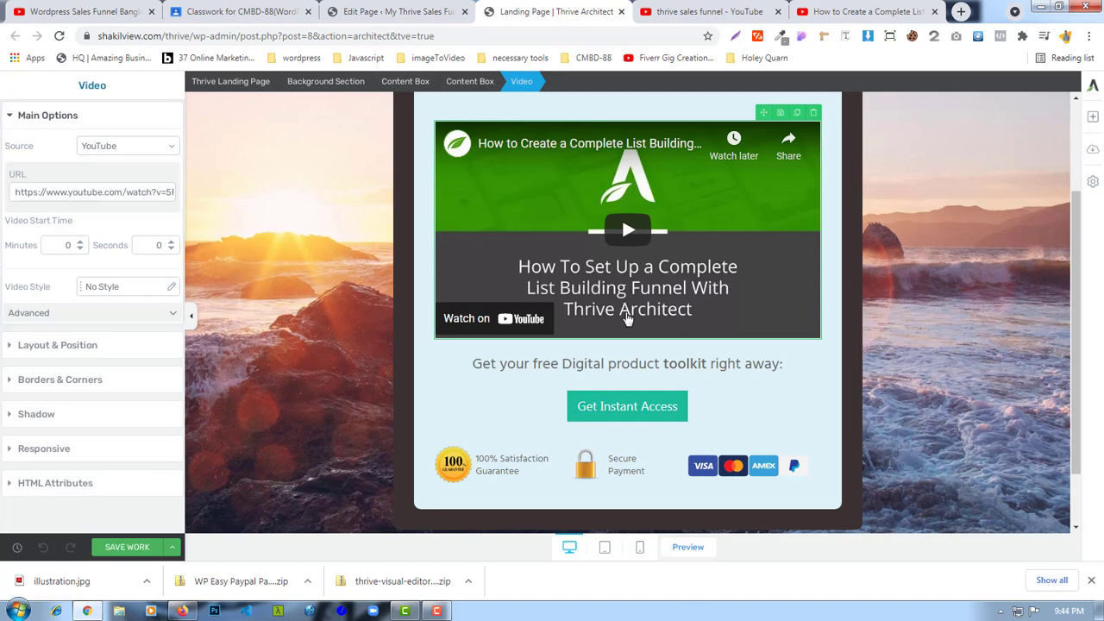
- Try out a new Text element directly below the Get Instant Access button and delete it again
scroll(591, 348, "down", 2)
left_click(573, 330)
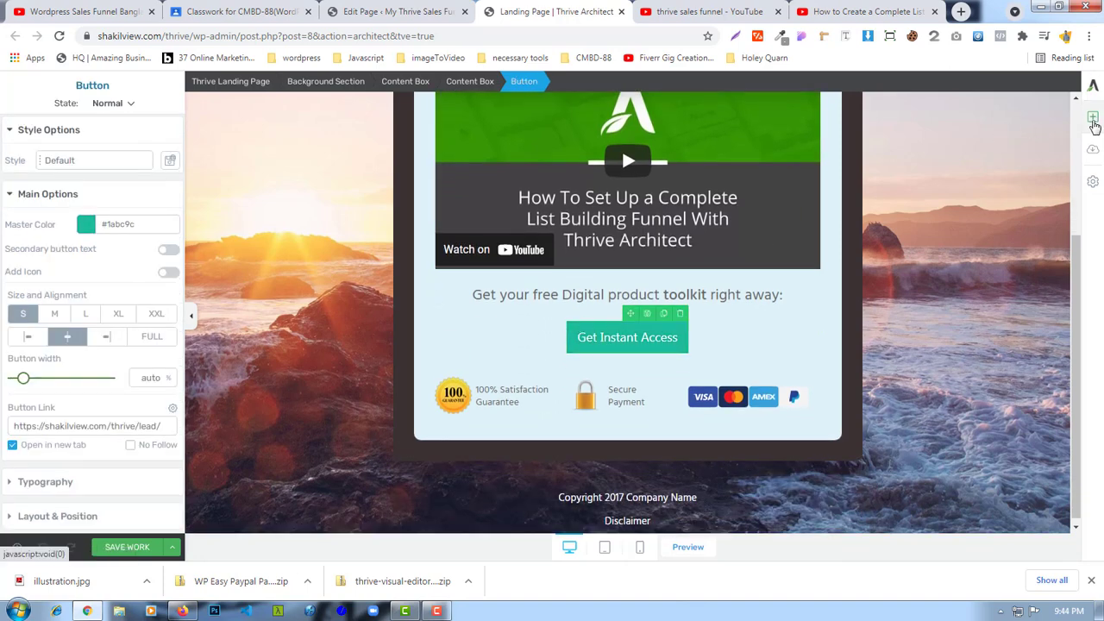
left_click(1094, 117)
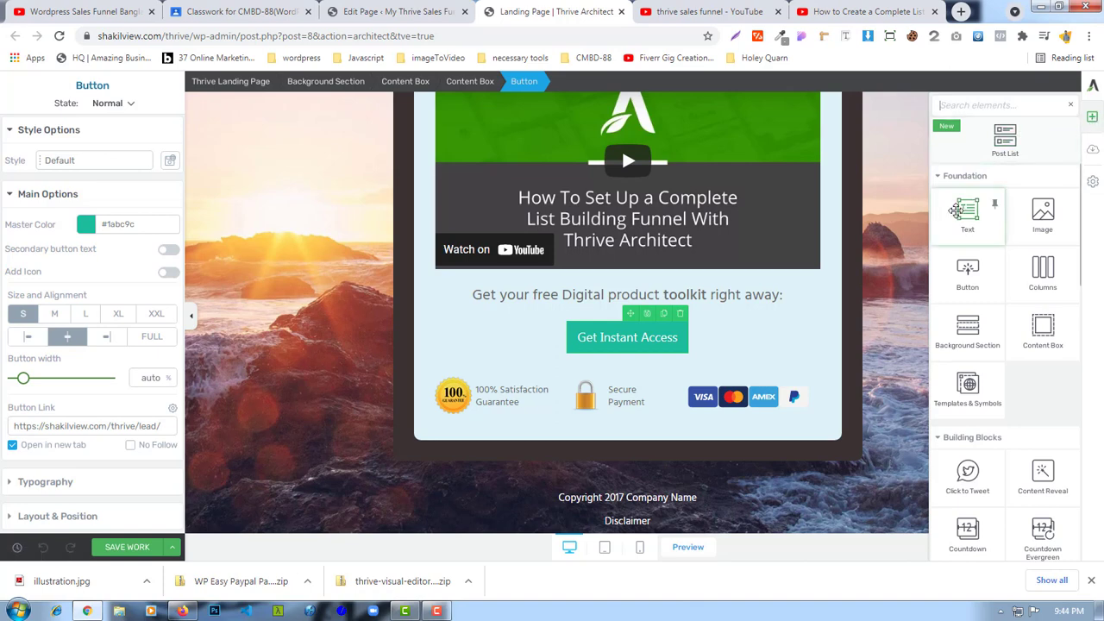
left_click_drag(970, 213, 629, 374)
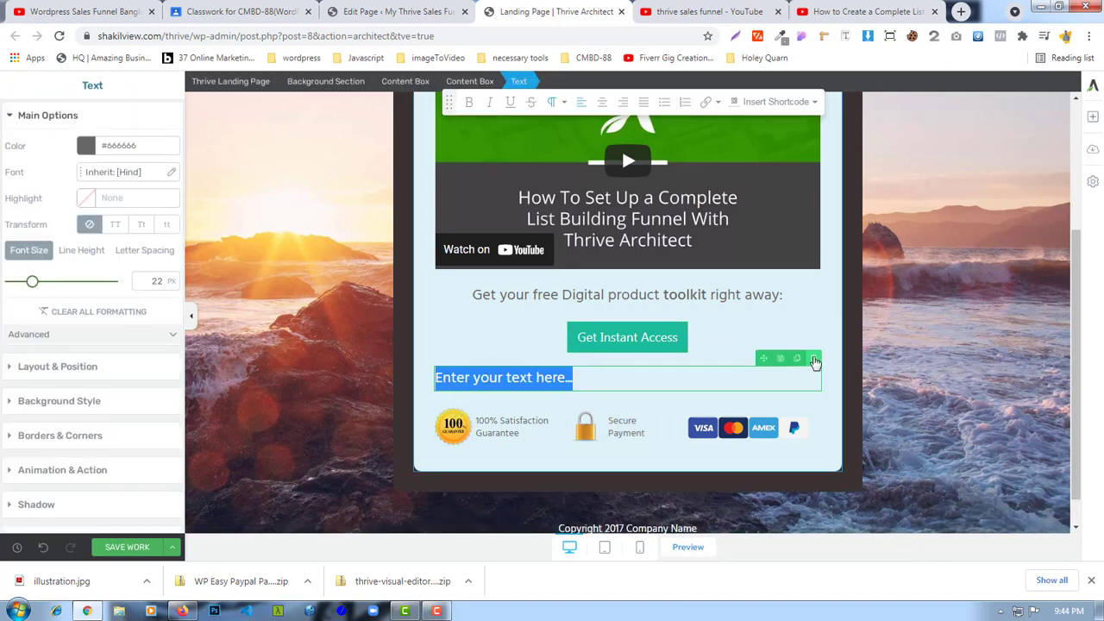
left_click(813, 359)
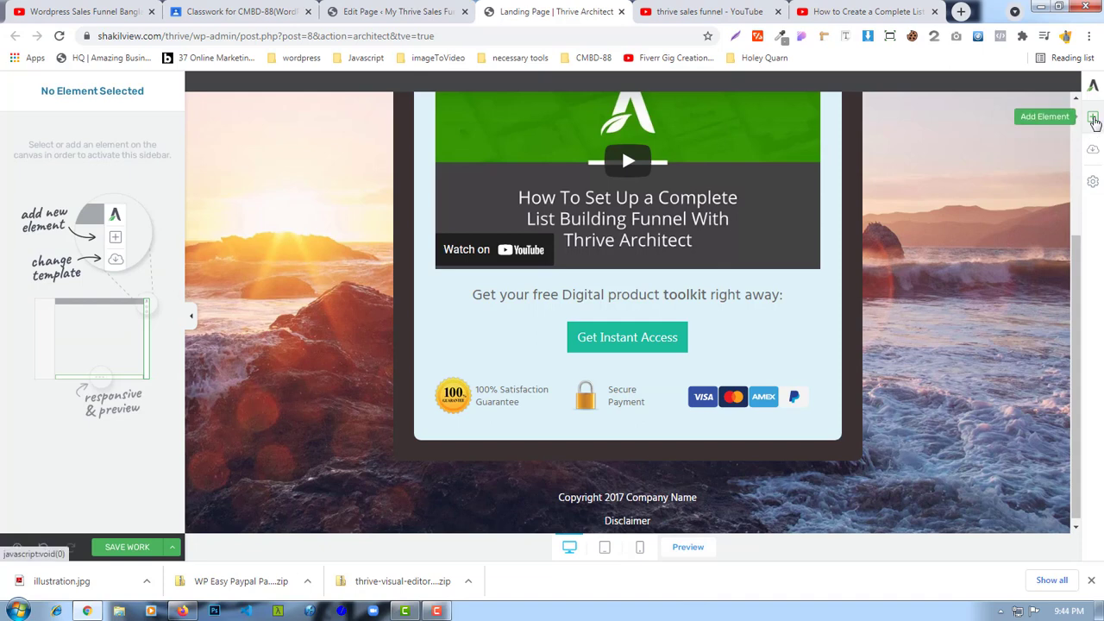
- View the available elements again, and select the Get Instant Access button to look at its link setting
left_click(1092, 117)
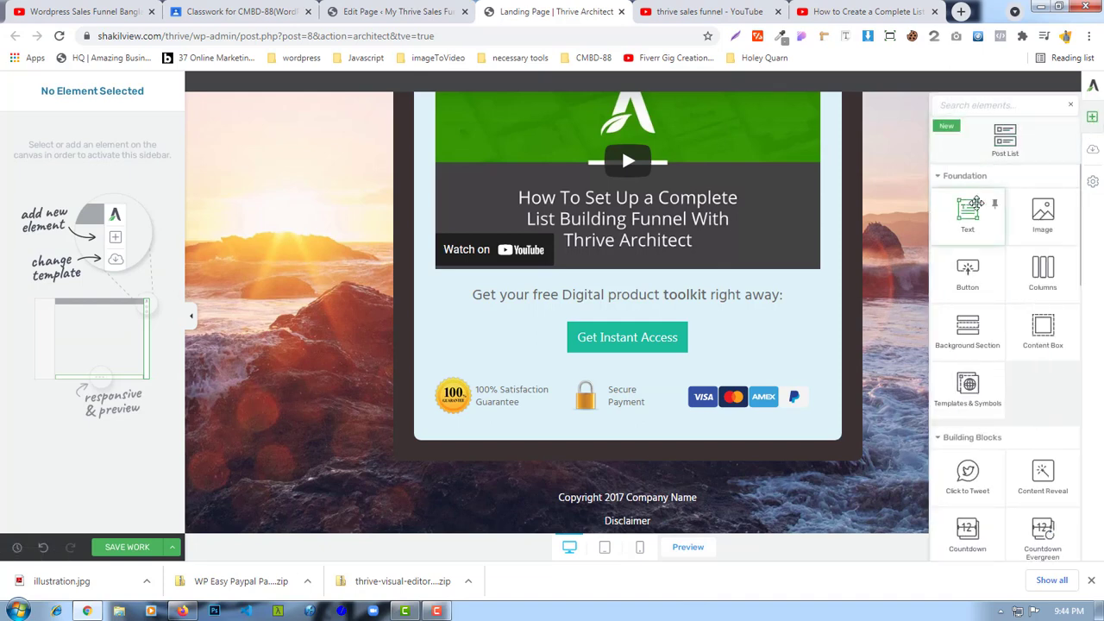
scroll(724, 355, "up", 3)
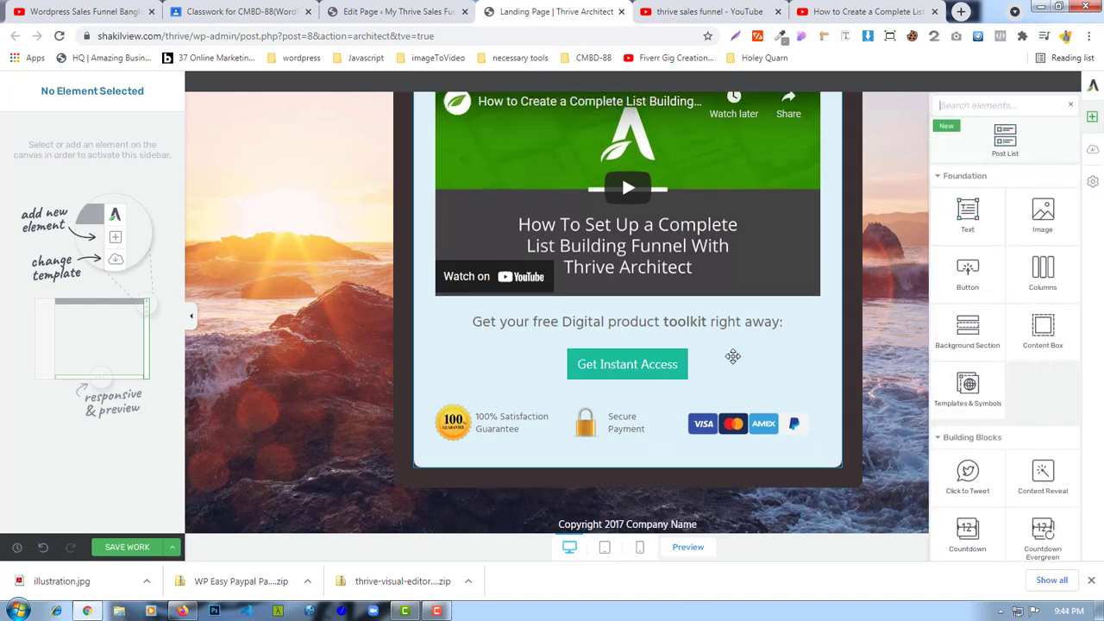
scroll(730, 354, "down", 2)
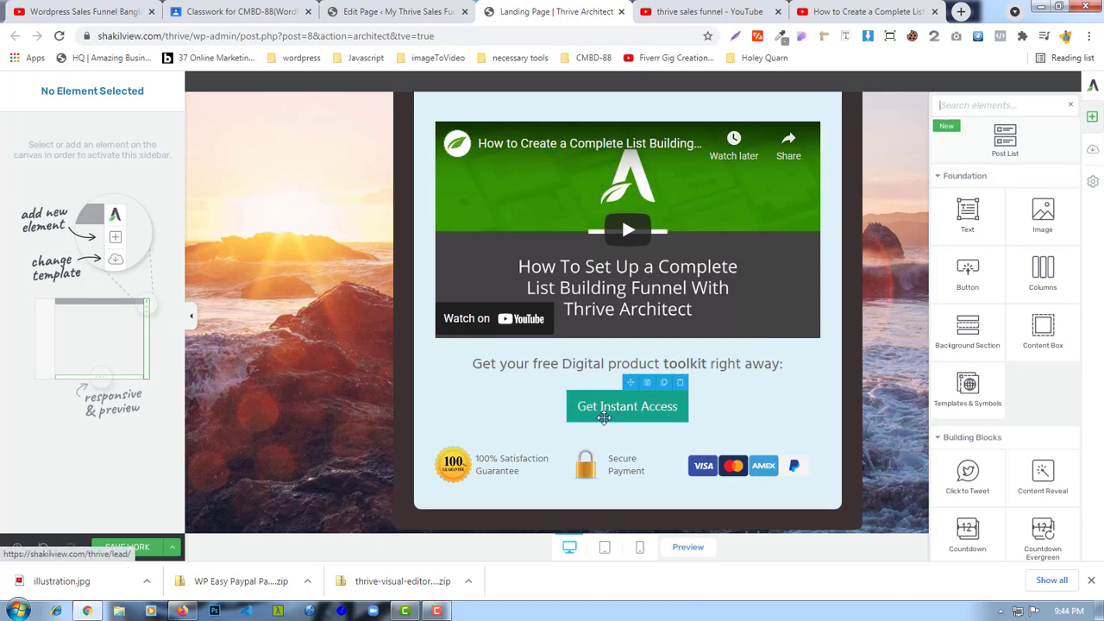
left_click(574, 400)
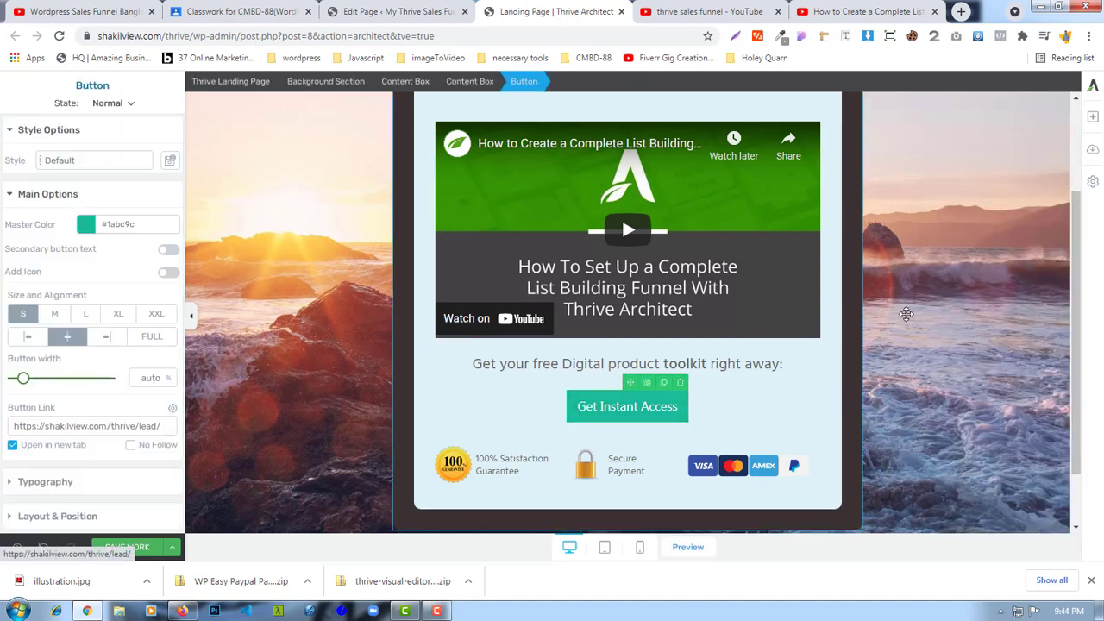
scroll(121, 389, "down", 1)
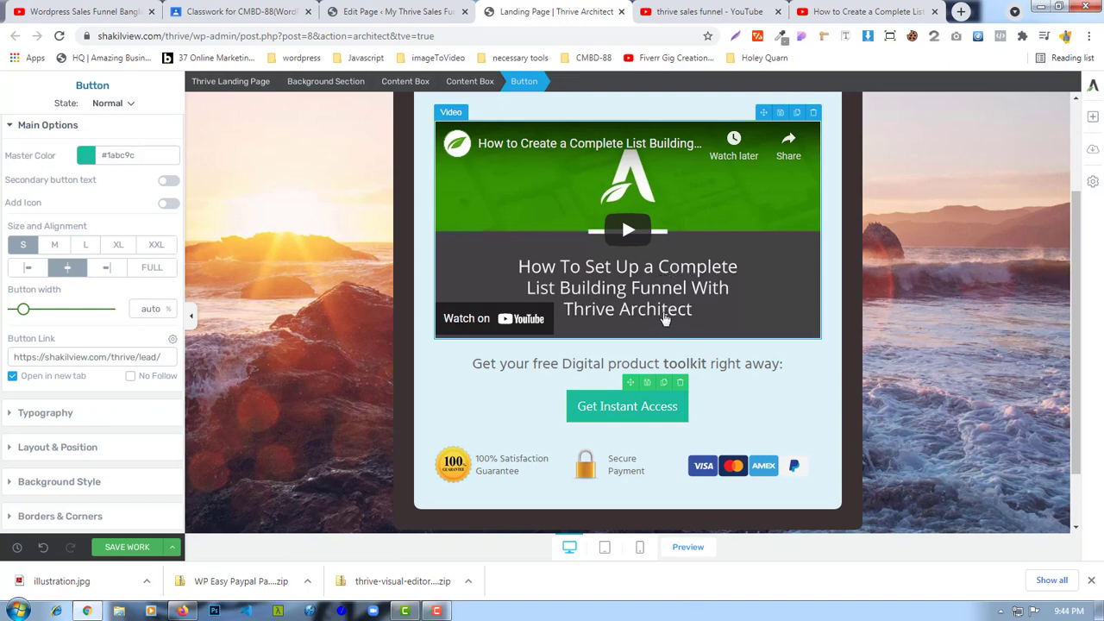
- Open the Lead page from the list of all WordPress pages for editing in a new browser tab
left_click(393, 12)
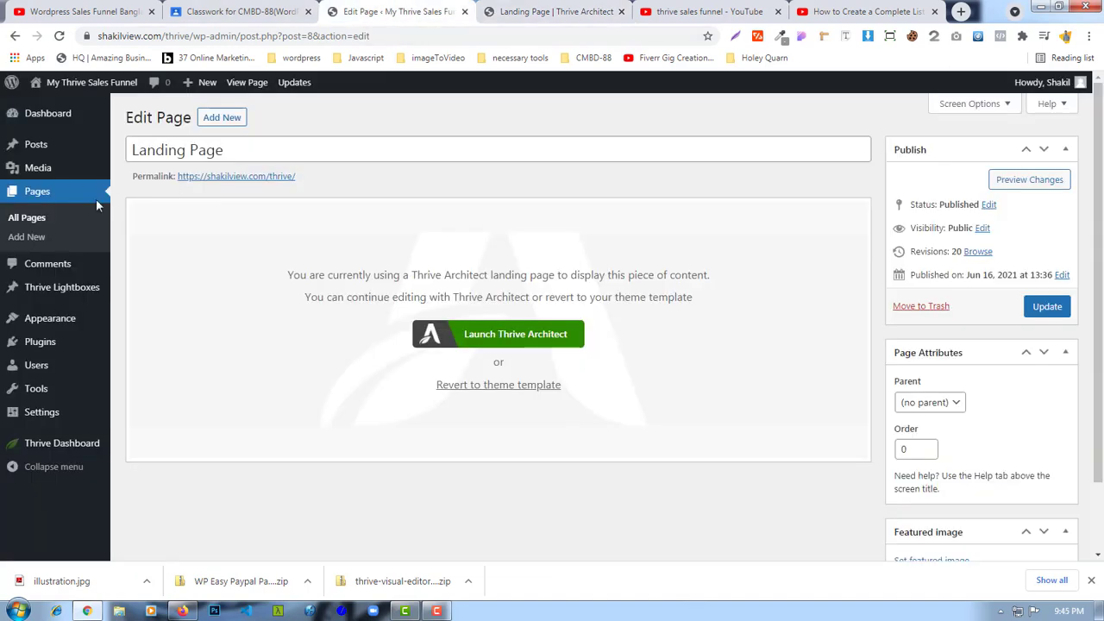
left_click(19, 219)
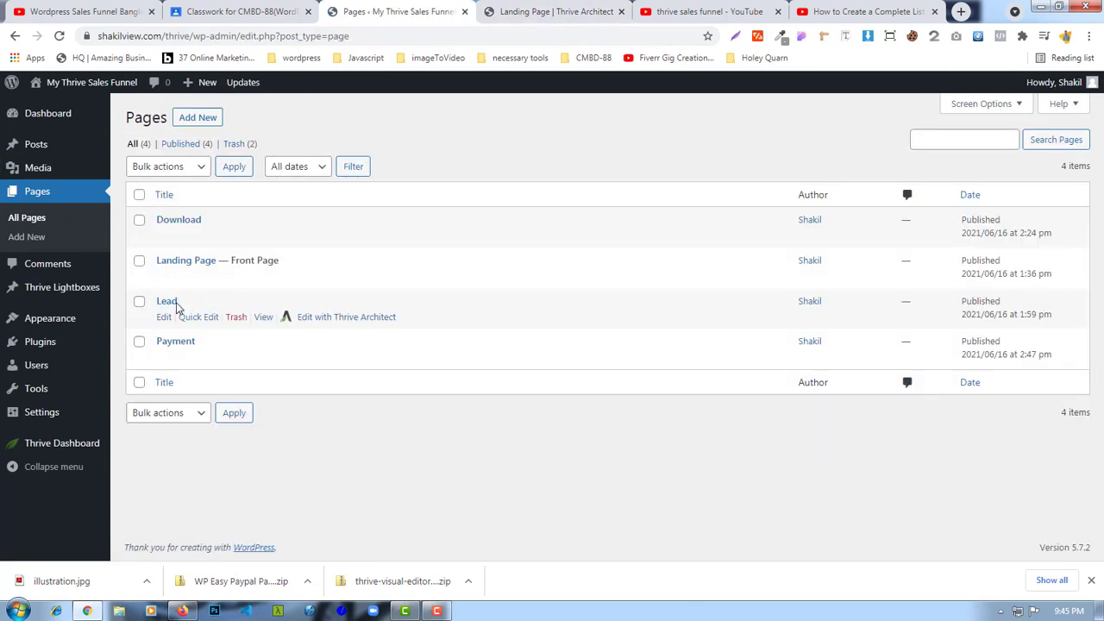
right_click(164, 324)
left_click(190, 332)
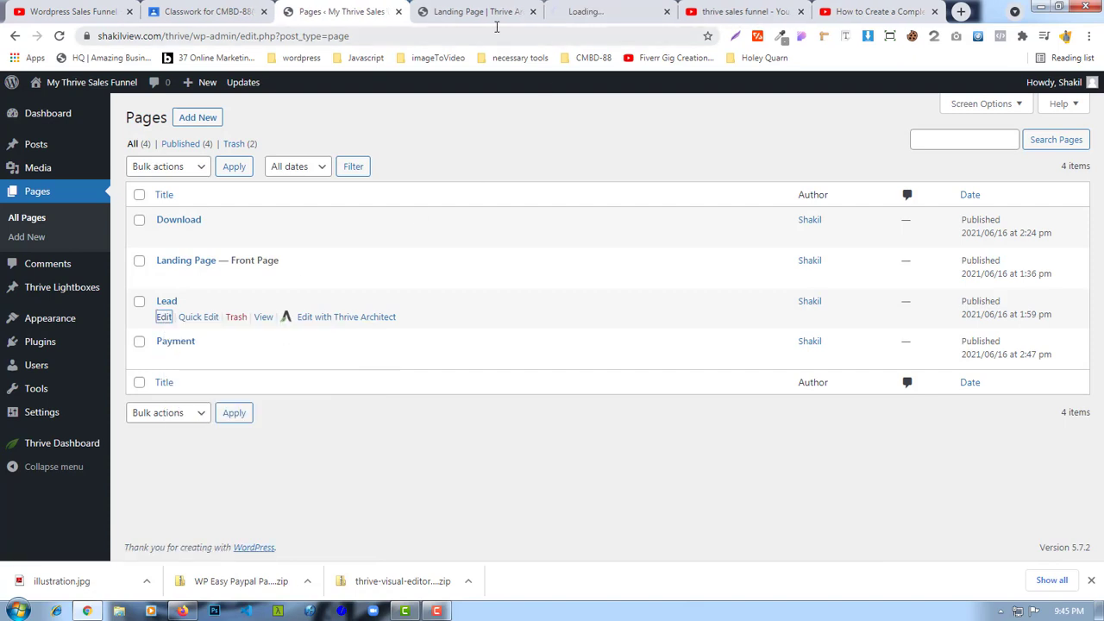
left_click(614, 12)
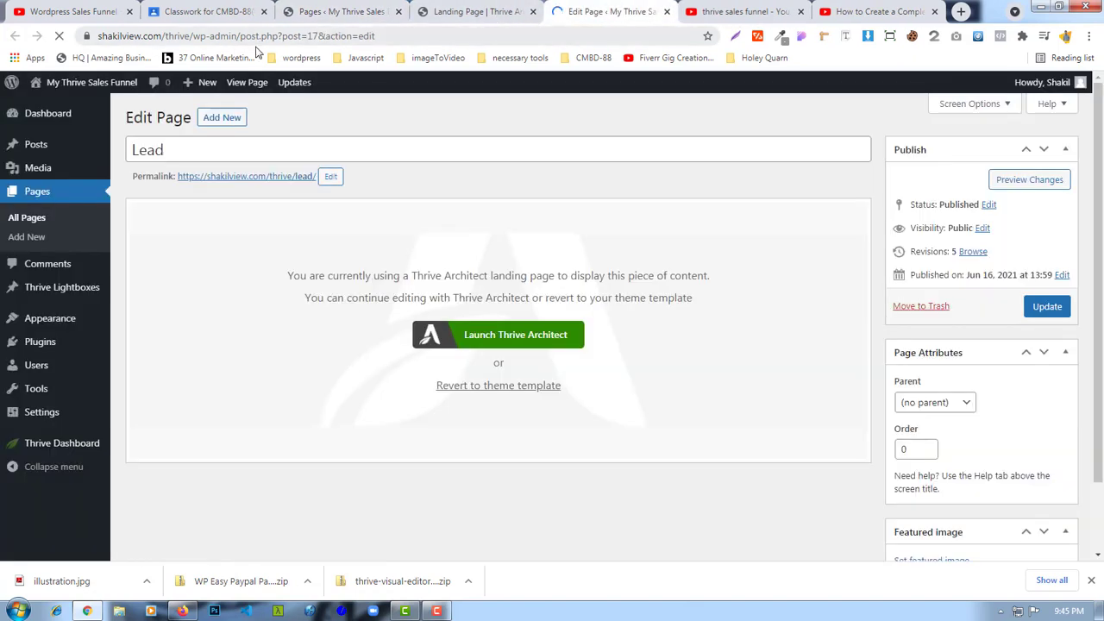
- Open the live Lead page from its permalink in a new tab and copy its web address
right_click(249, 179)
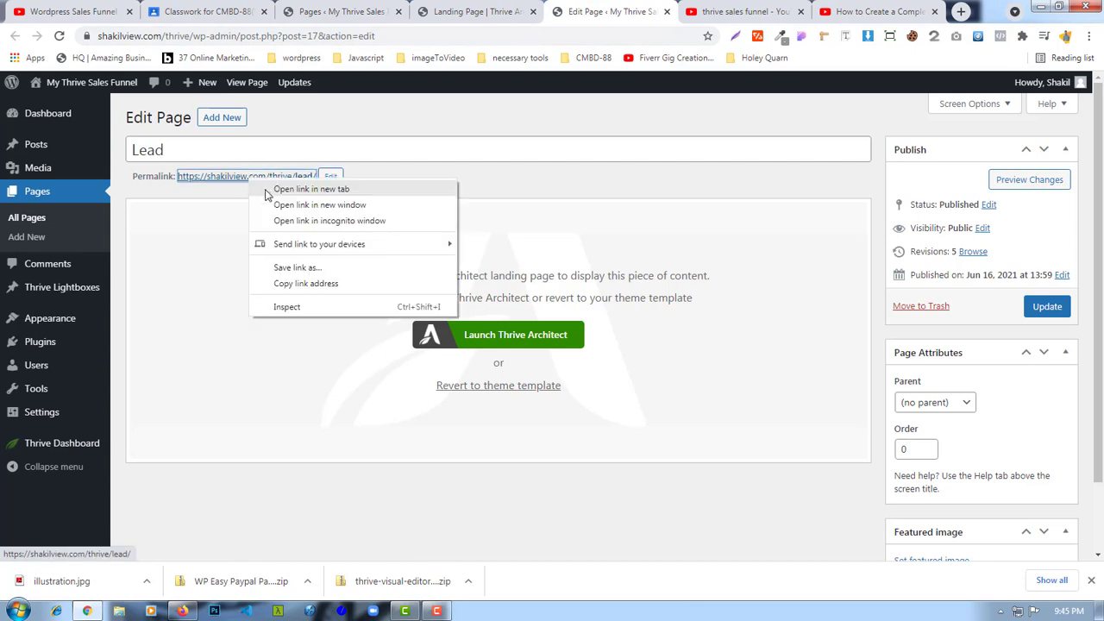
left_click(271, 188)
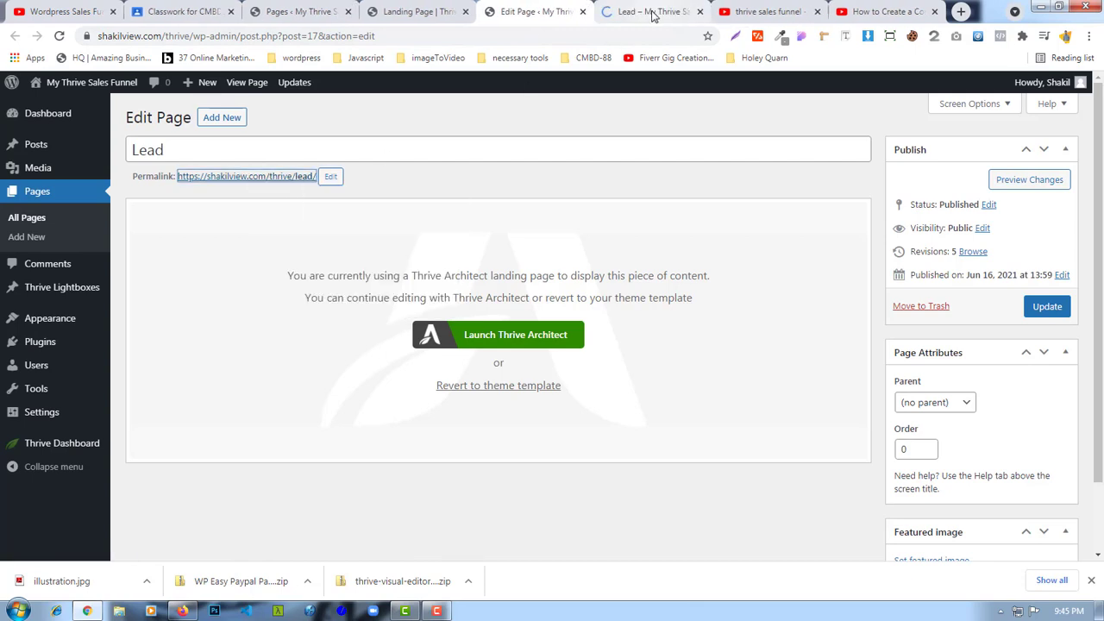
left_click(653, 13)
left_click(249, 36)
key("ctrl+c")
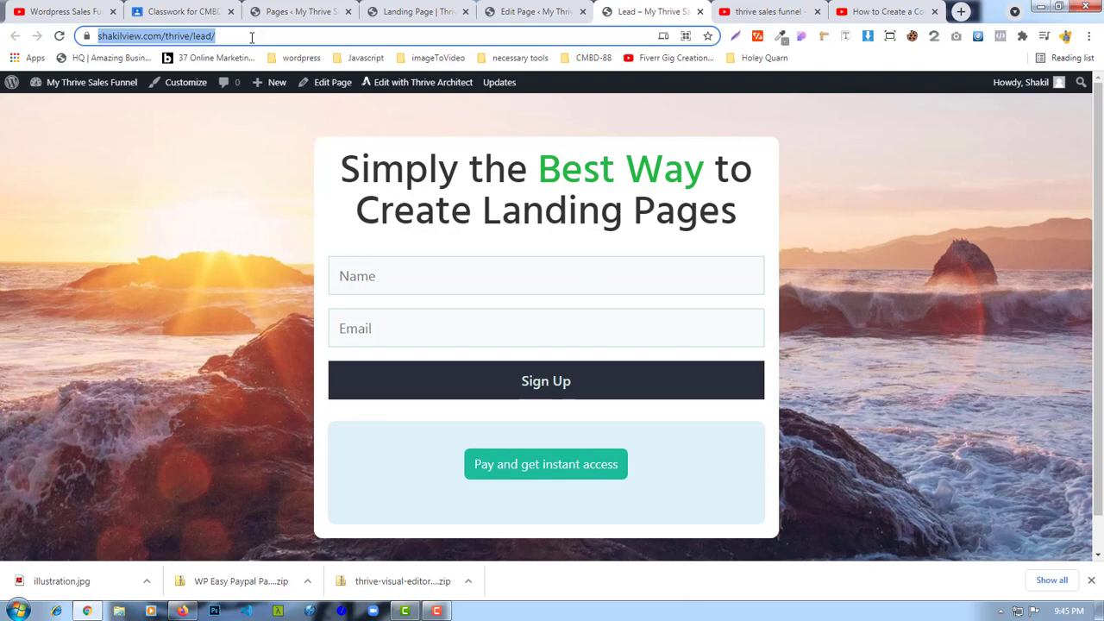
left_click(302, 9)
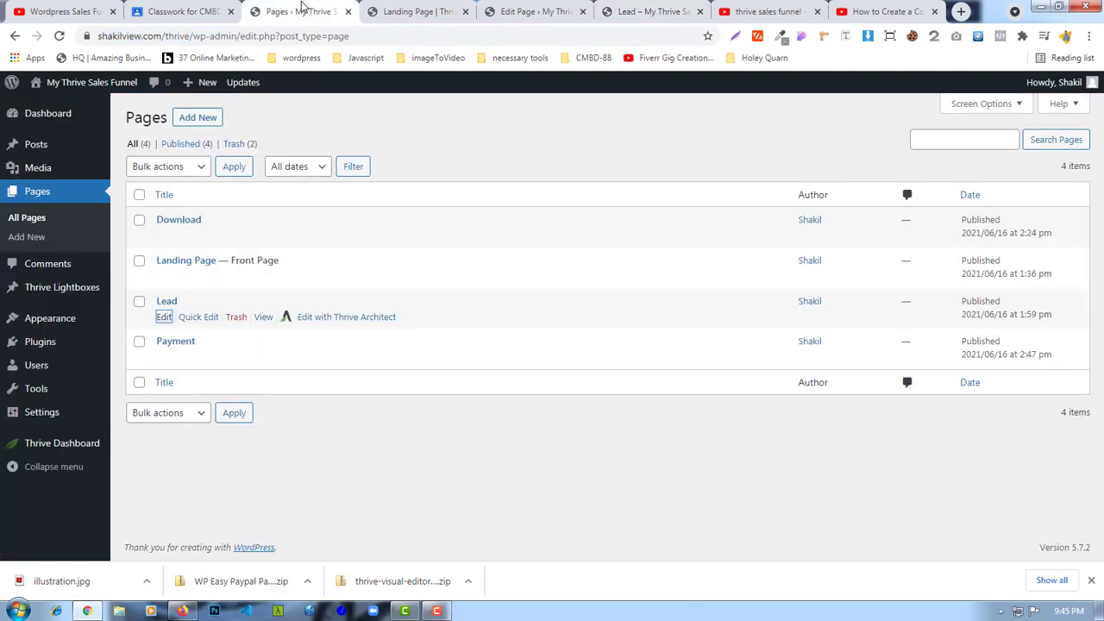
left_click(411, 12)
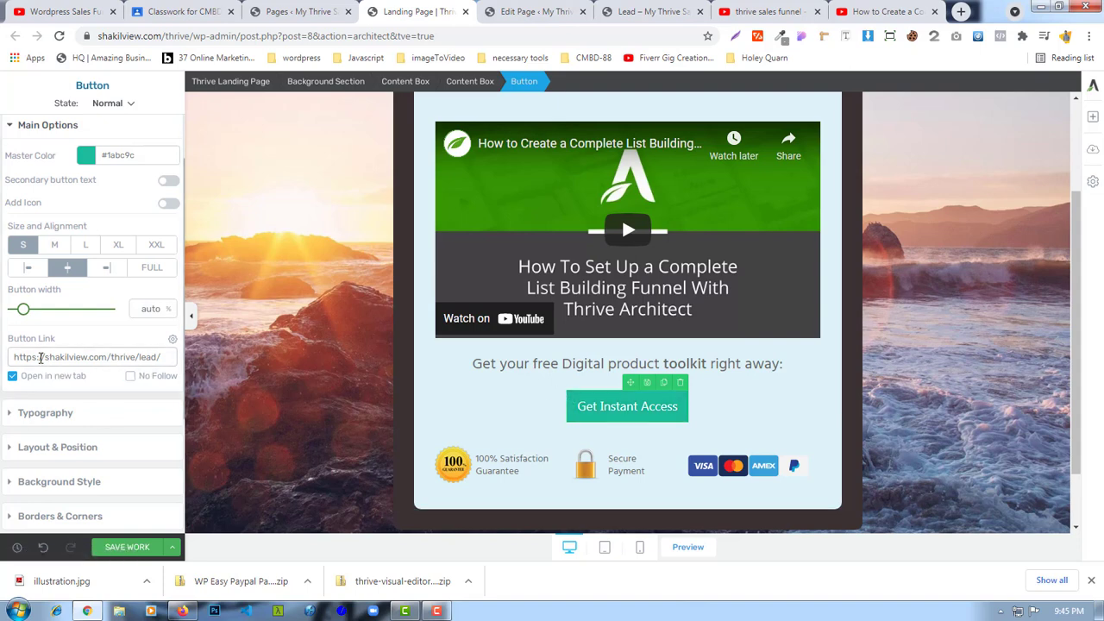
triple_click(162, 359)
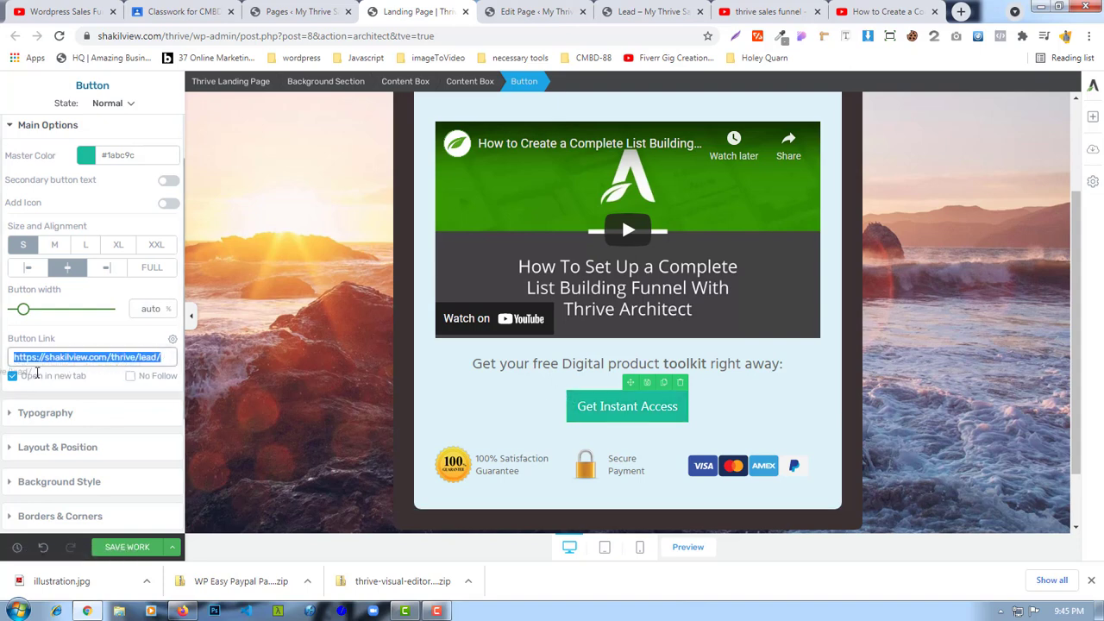
key("ctrl+v")
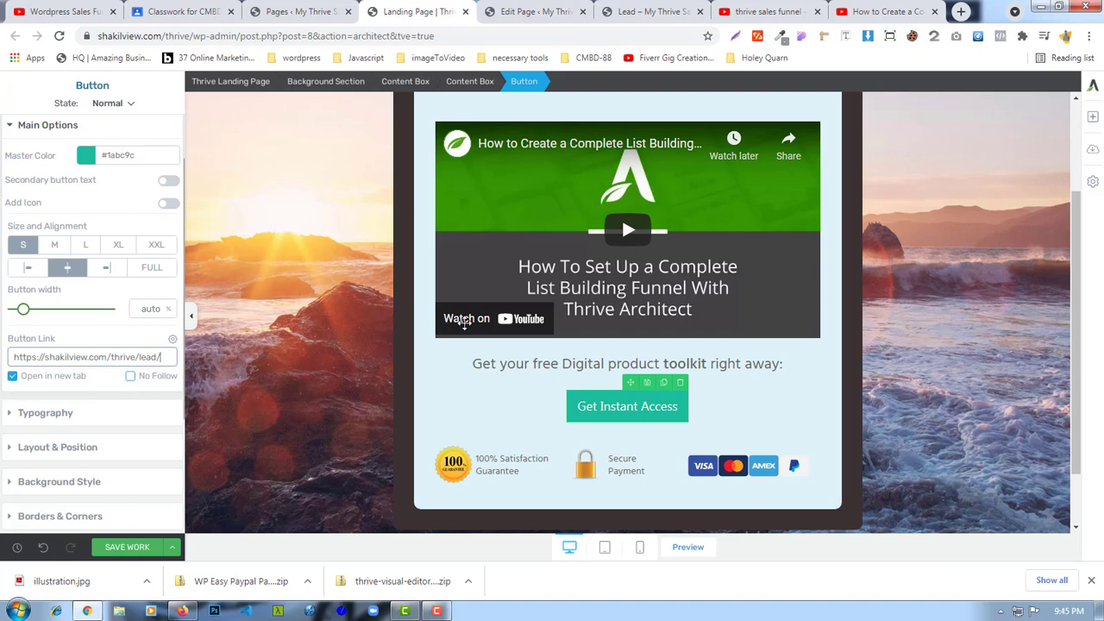
left_click(137, 548)
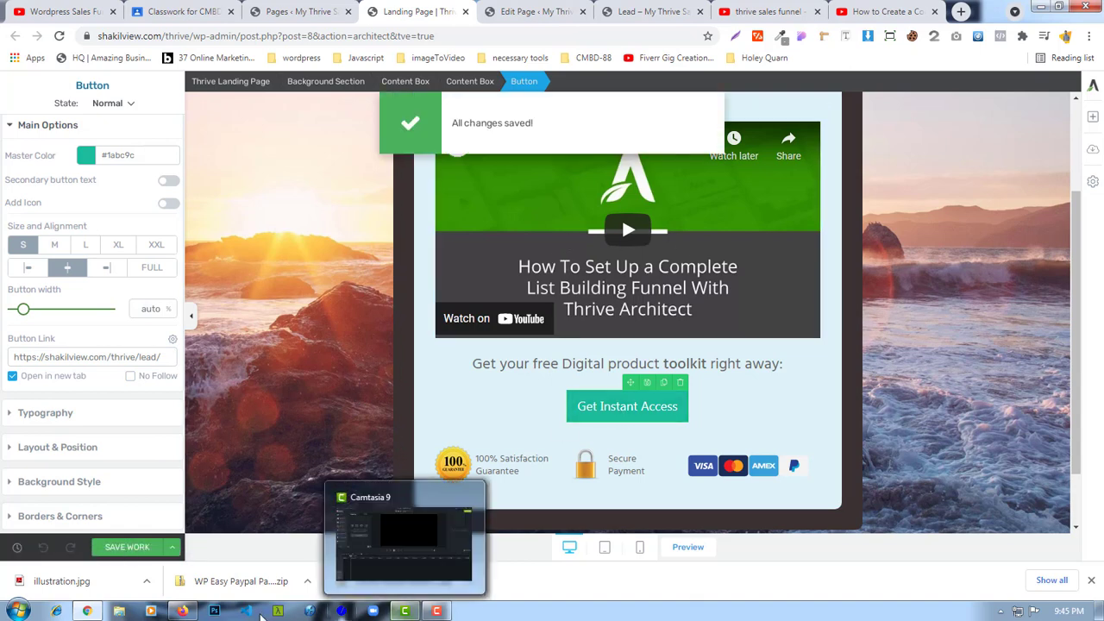
- Switch to Firefox and bring up the live landing page at shakilview.com/thrive/
left_click(180, 613)
left_click(151, 12)
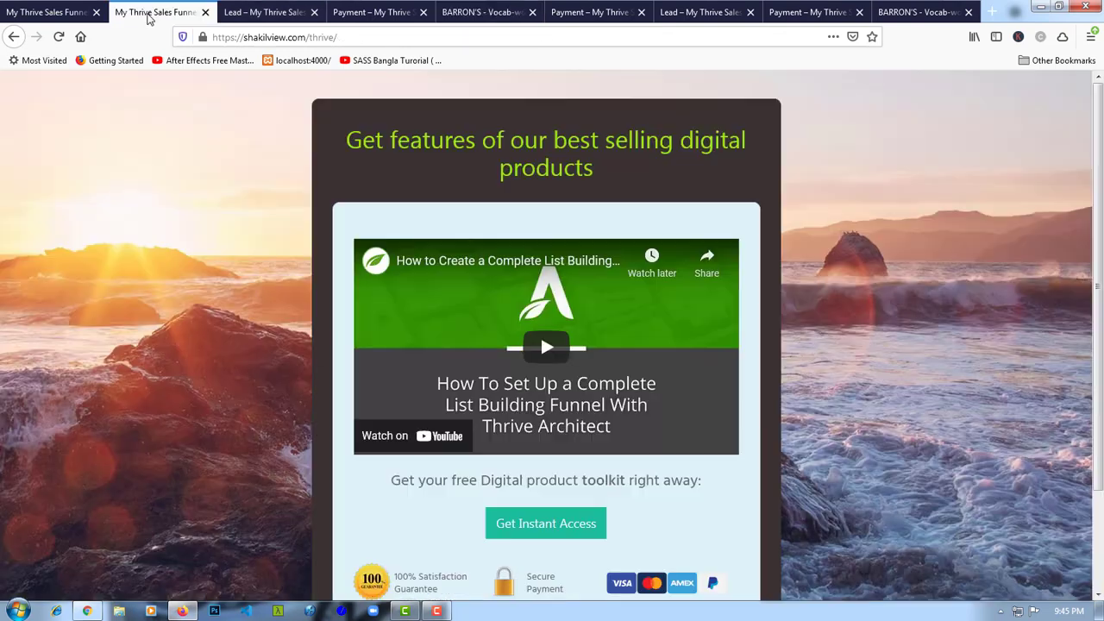
- Follow the live funnel from the landing page's Get Instant Access button through the Lead page to the Payment page
scroll(497, 428, "down", 3)
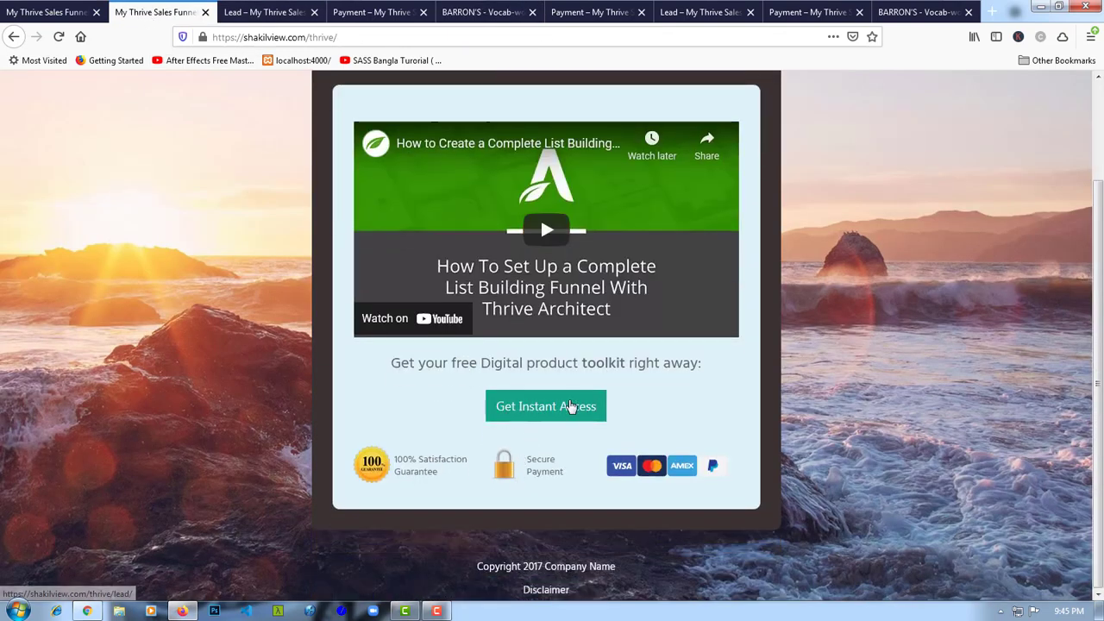
left_click(569, 407)
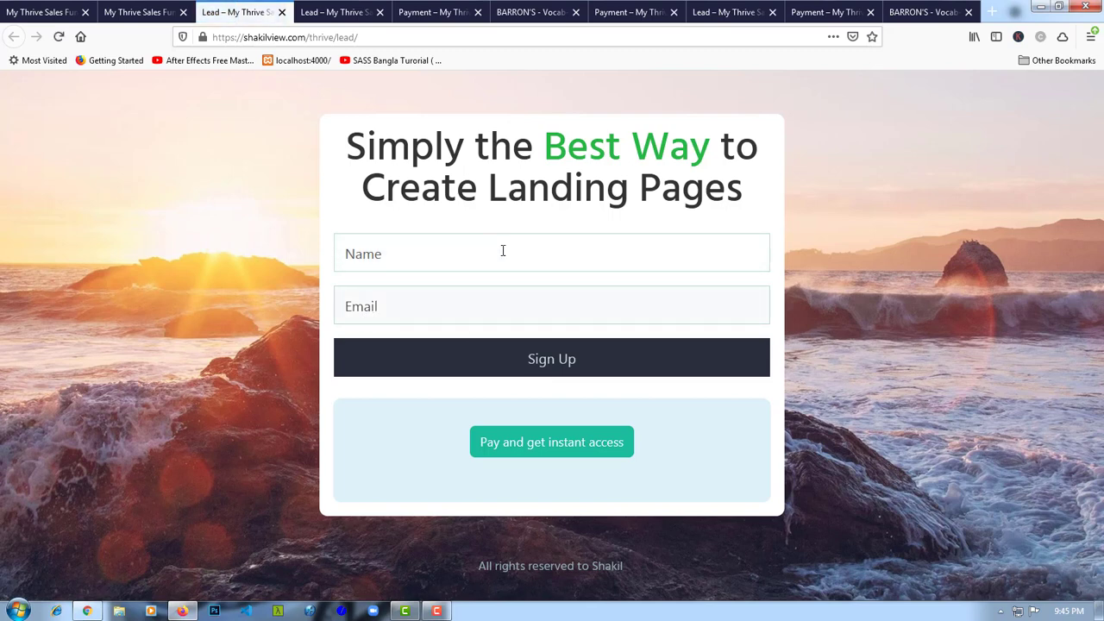
left_click(382, 252)
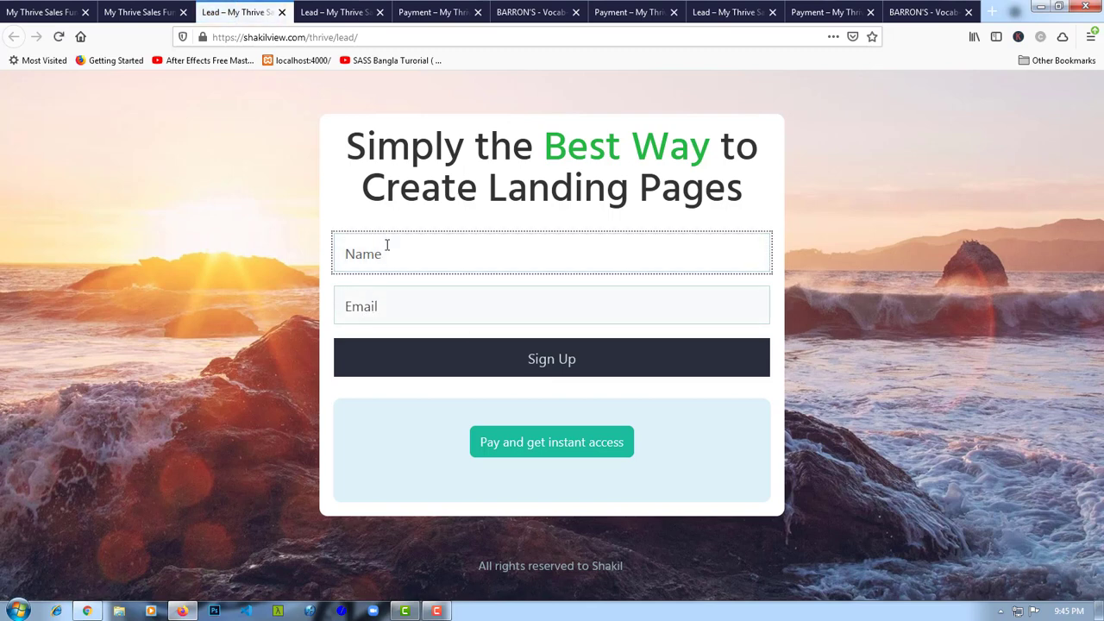
left_click(519, 452)
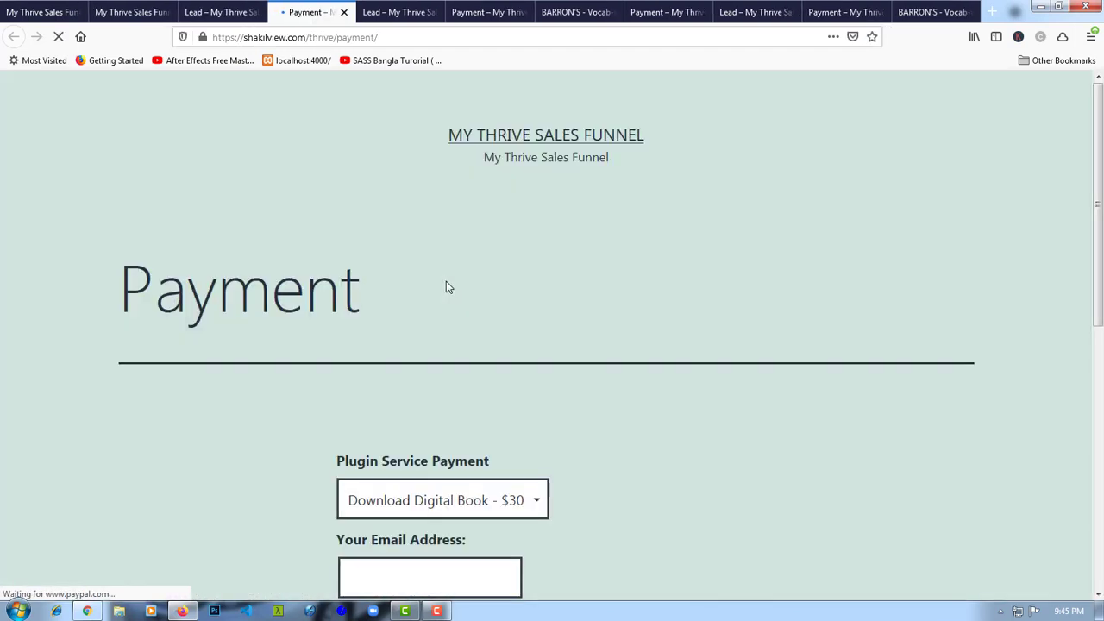
- Switch to Chrome, open the Lead page in Thrive Architect from the pages list and select its Lead Generation form
left_click(98, 611)
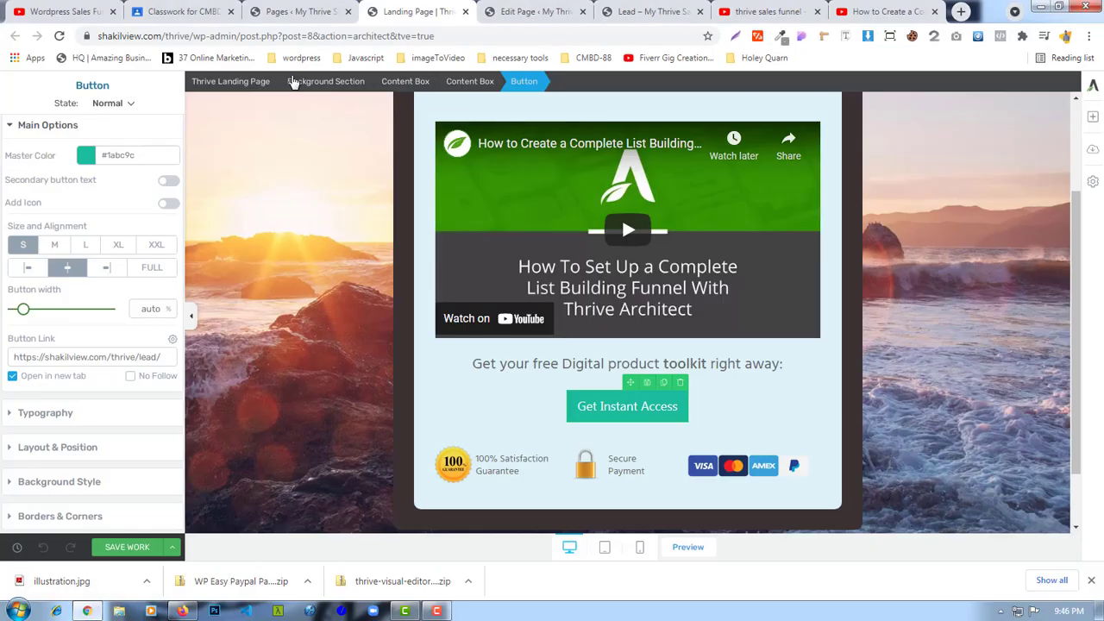
left_click(301, 11)
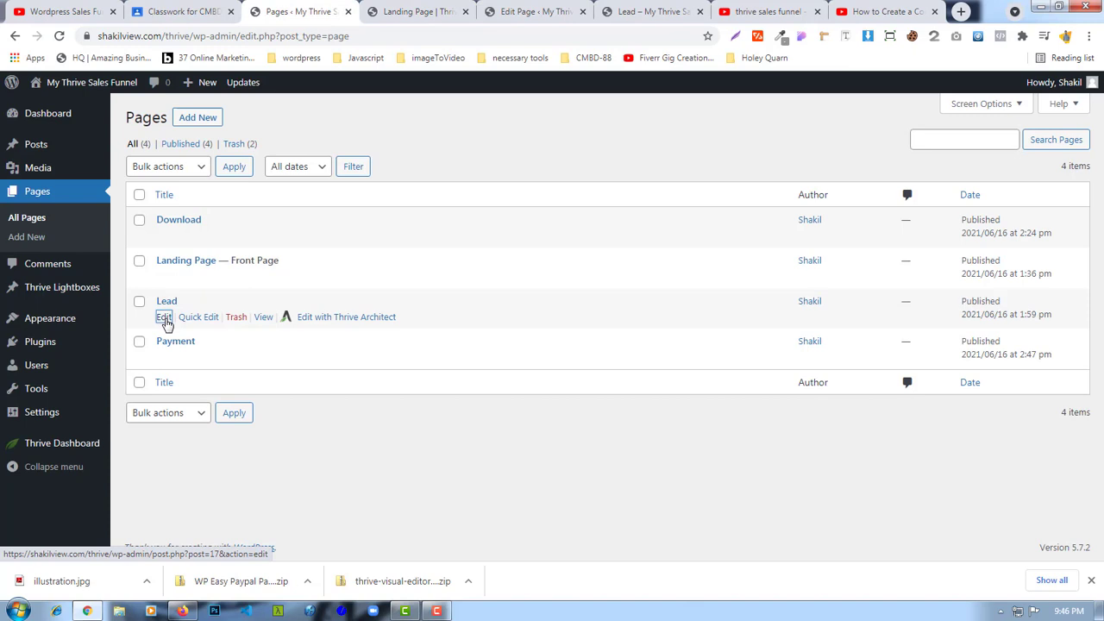
left_click(324, 317)
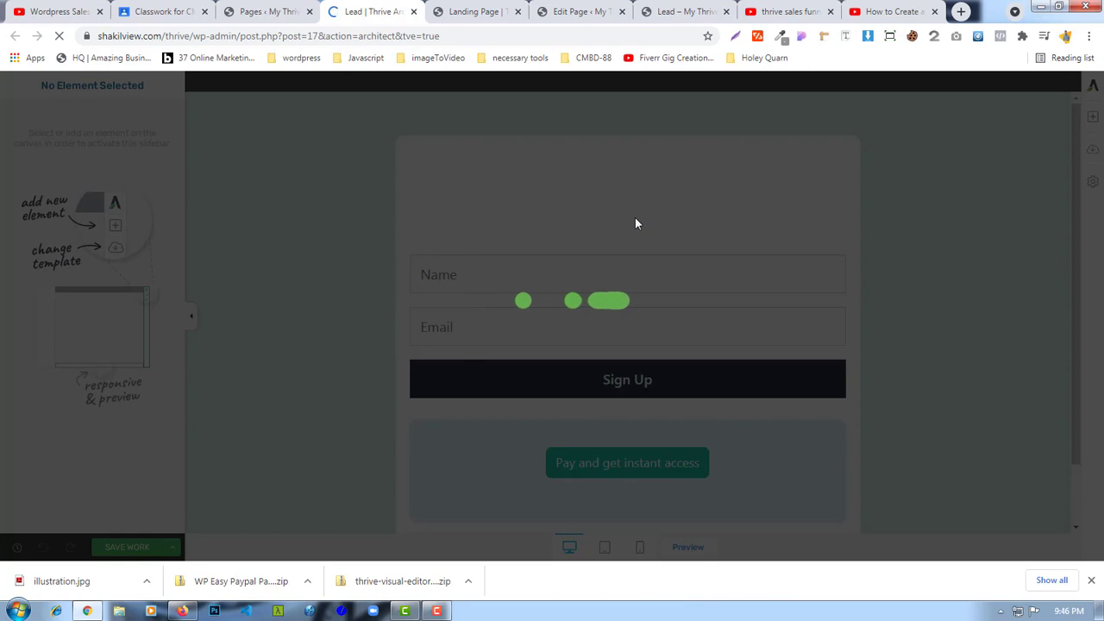
scroll(525, 290, "down", 1)
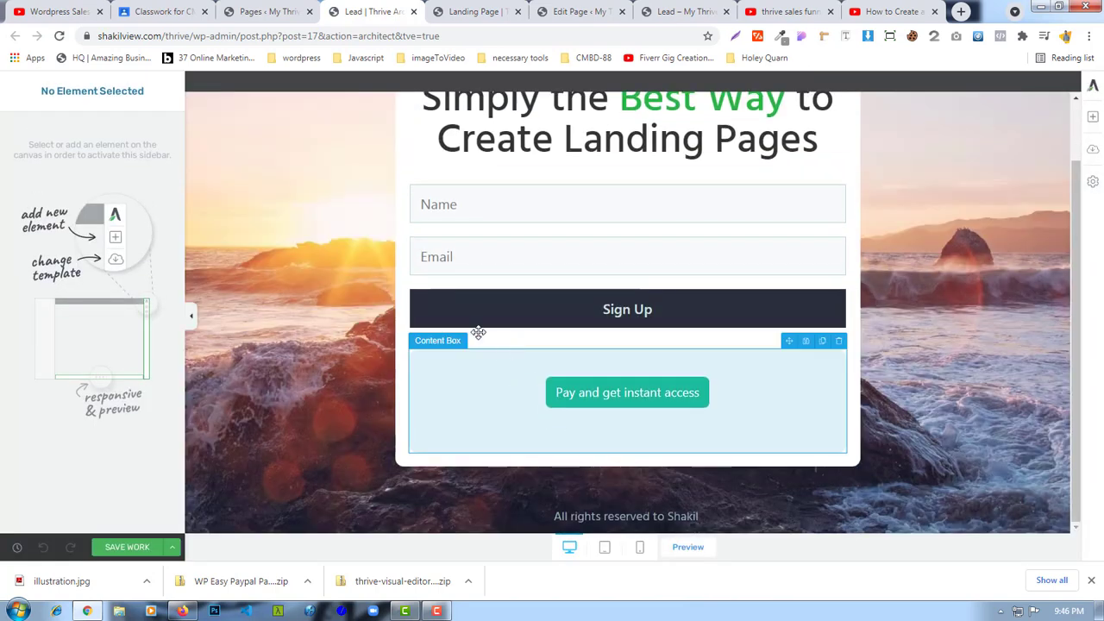
scroll(524, 290, "up", 1)
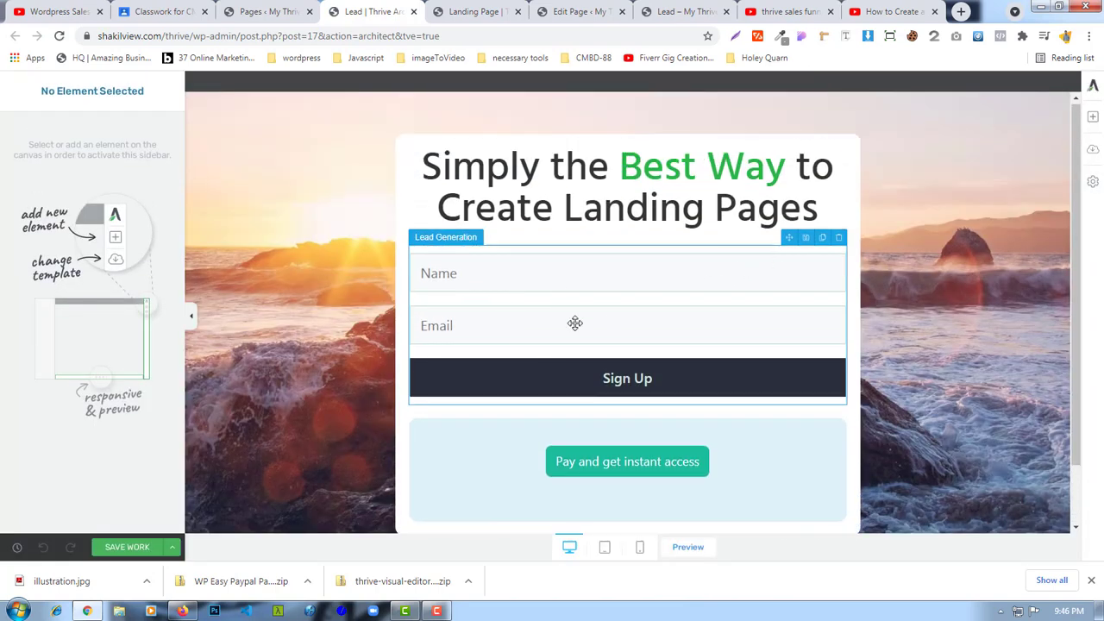
left_click(503, 276)
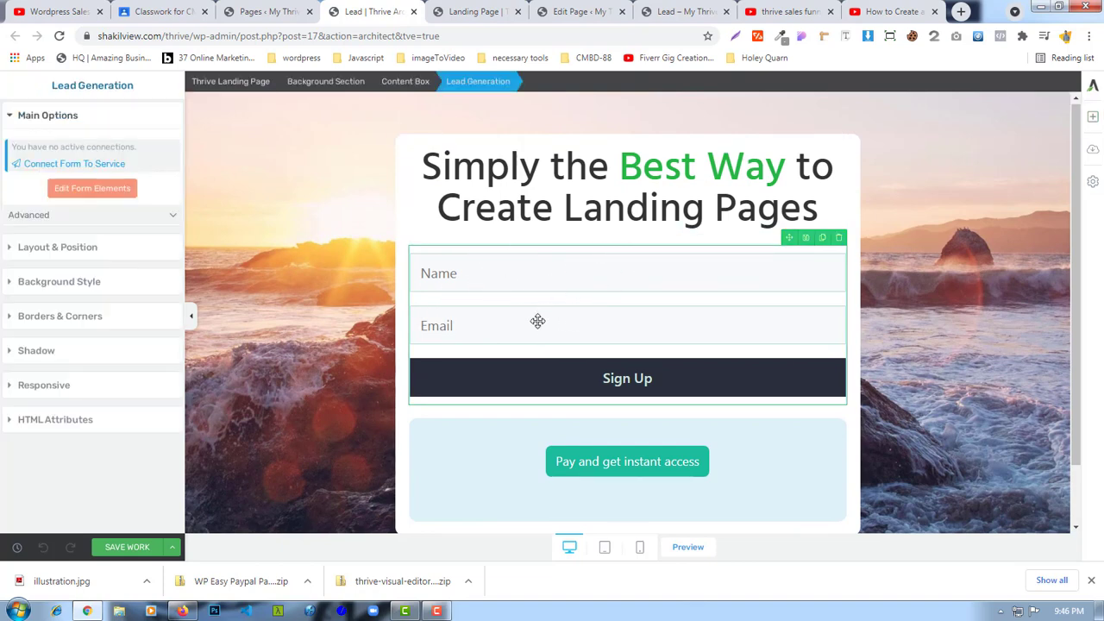
- Find the Lead Generation element by searching for "form", add a second one below the existing form and delete it again
left_click(1092, 116)
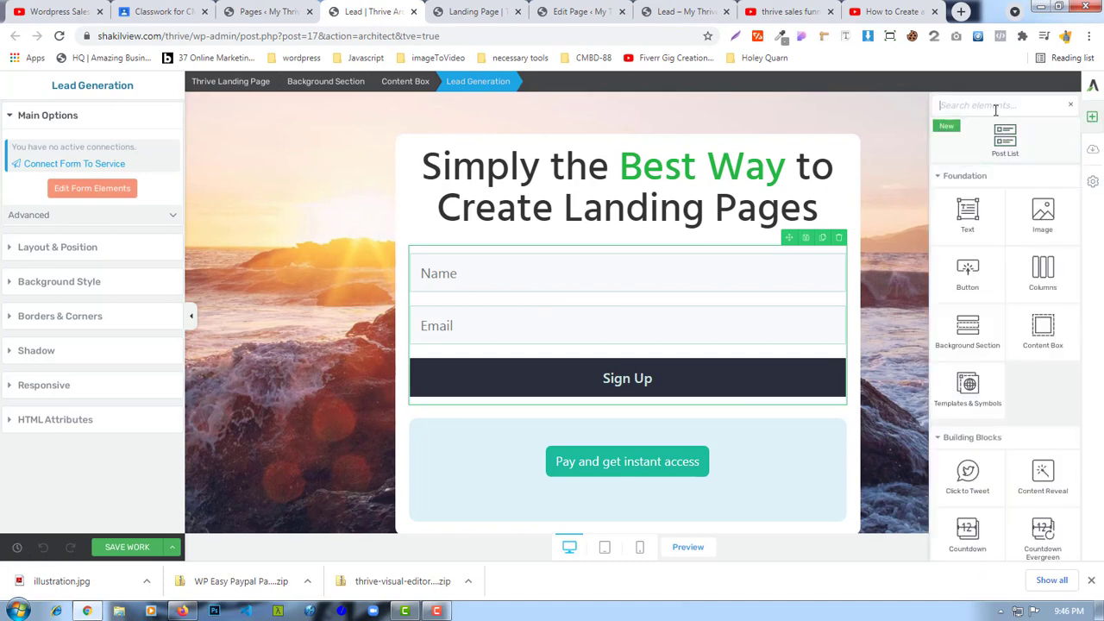
type("form")
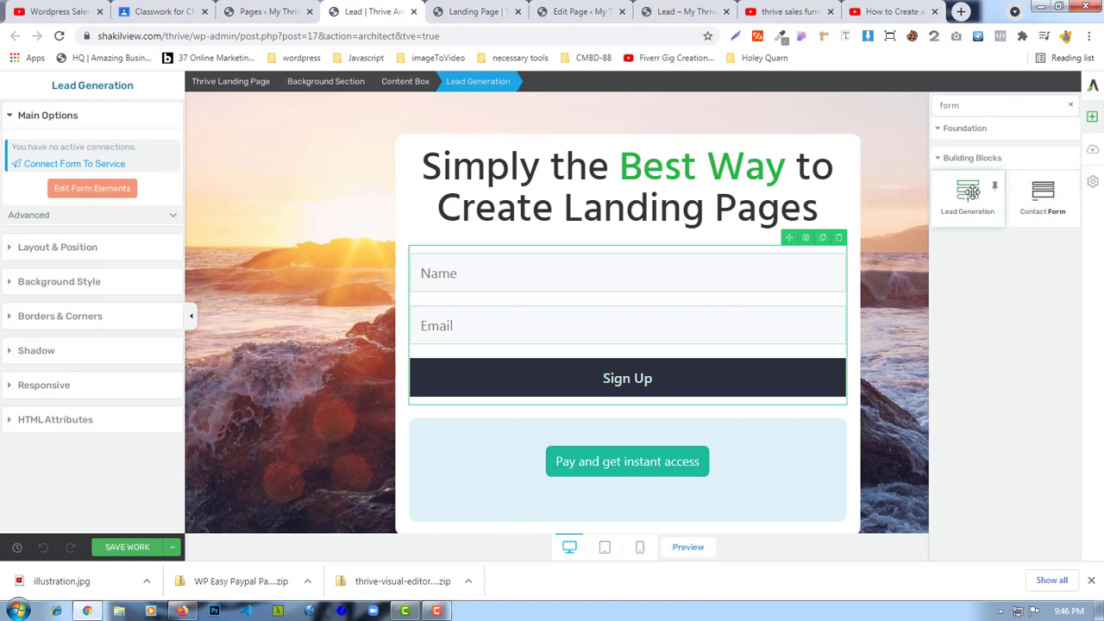
mouse_move(967, 194)
left_mouse_down()
mouse_move(705, 308)
mouse_move(637, 363)
left_mouse_up()
scroll(708, 351, "down", 3)
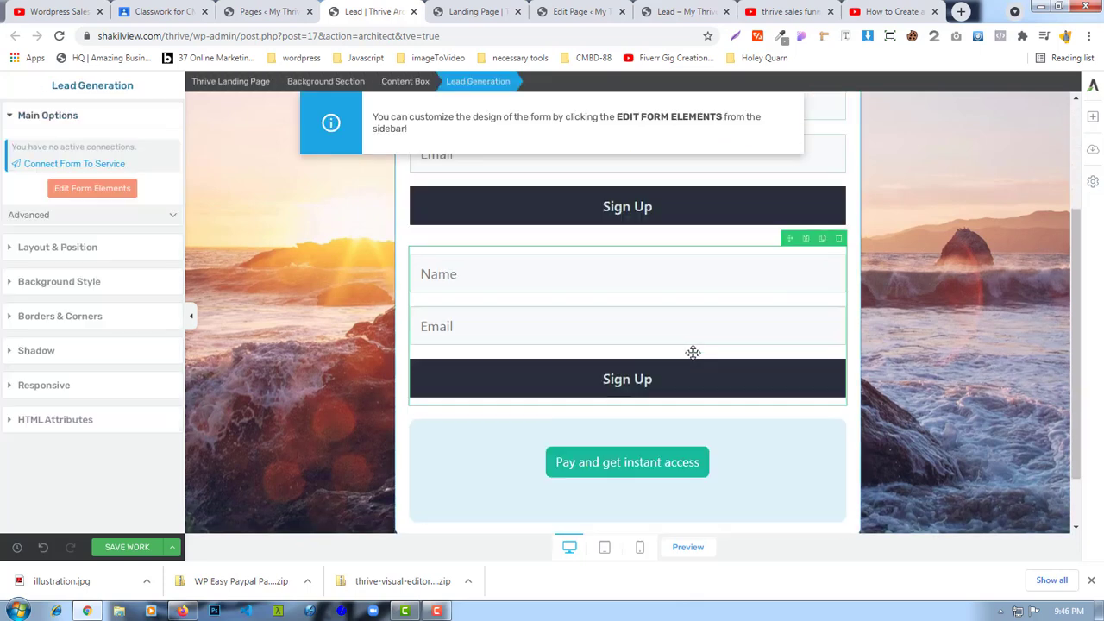
scroll(529, 282, "up", 1)
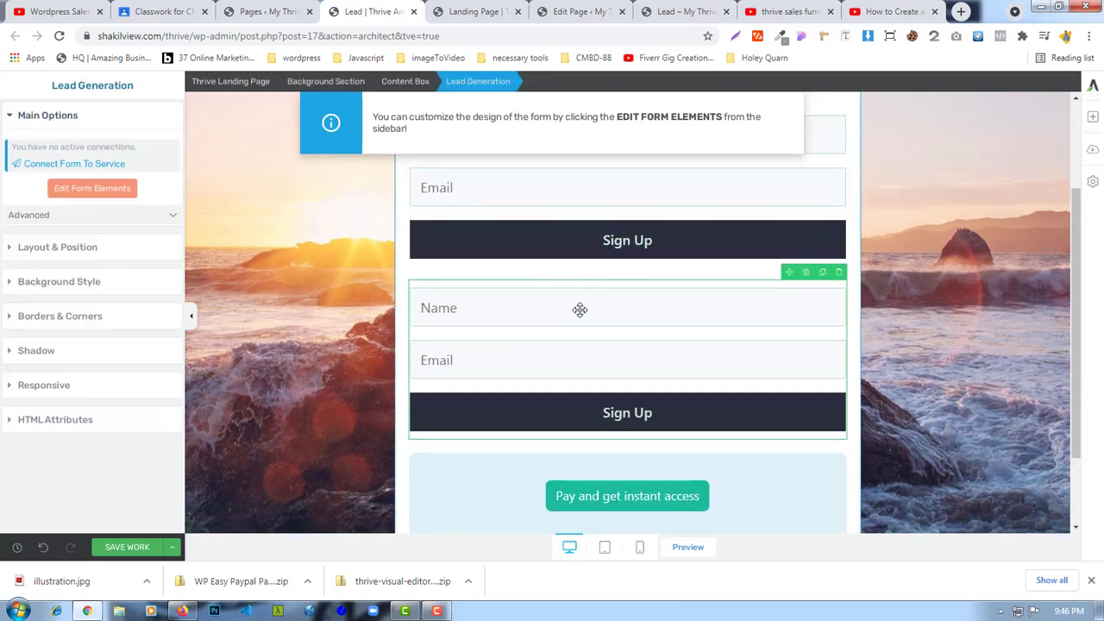
left_click(840, 274)
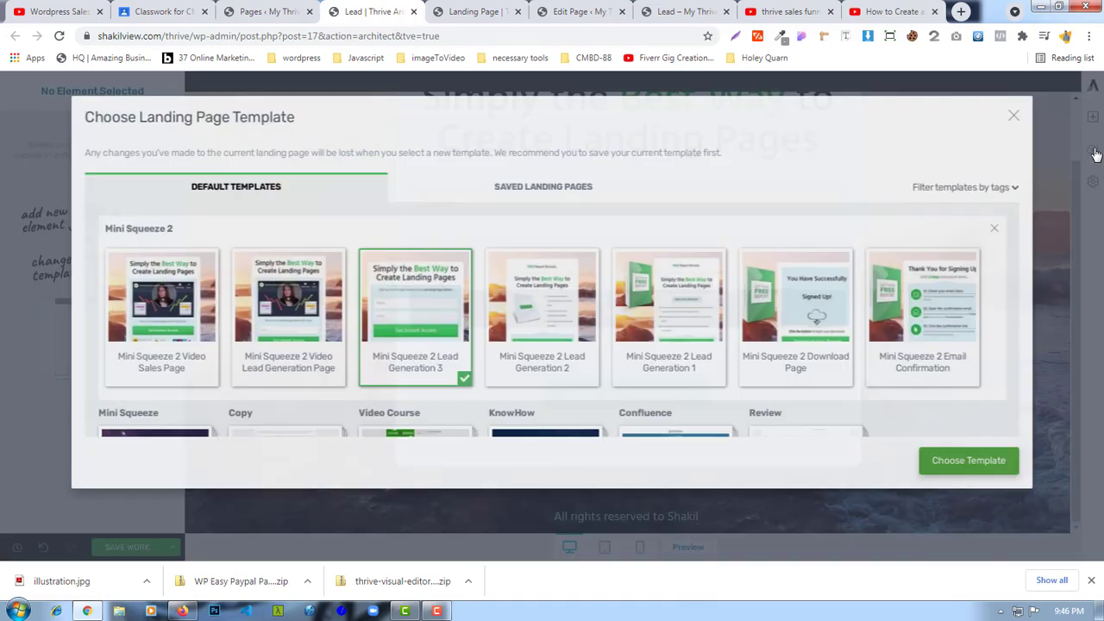
- Browse the default landing page templates around the Mini Squeeze 2 set and close the chooser without picking one
left_click(1093, 148)
scroll(587, 296, "down", 5)
scroll(586, 296, "up", 6)
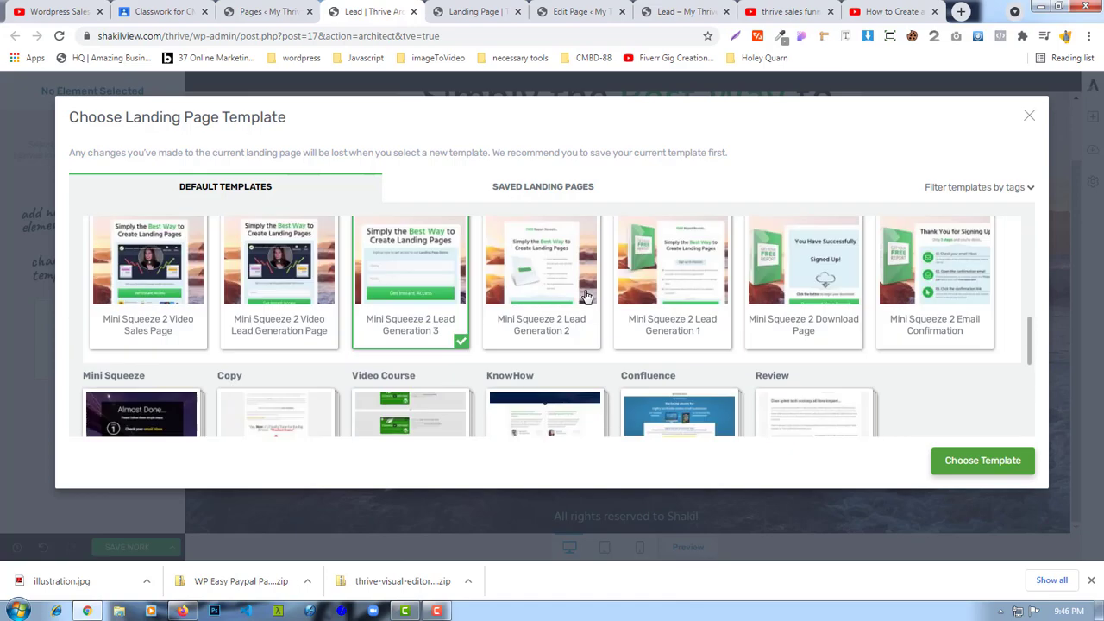
left_click(1031, 117)
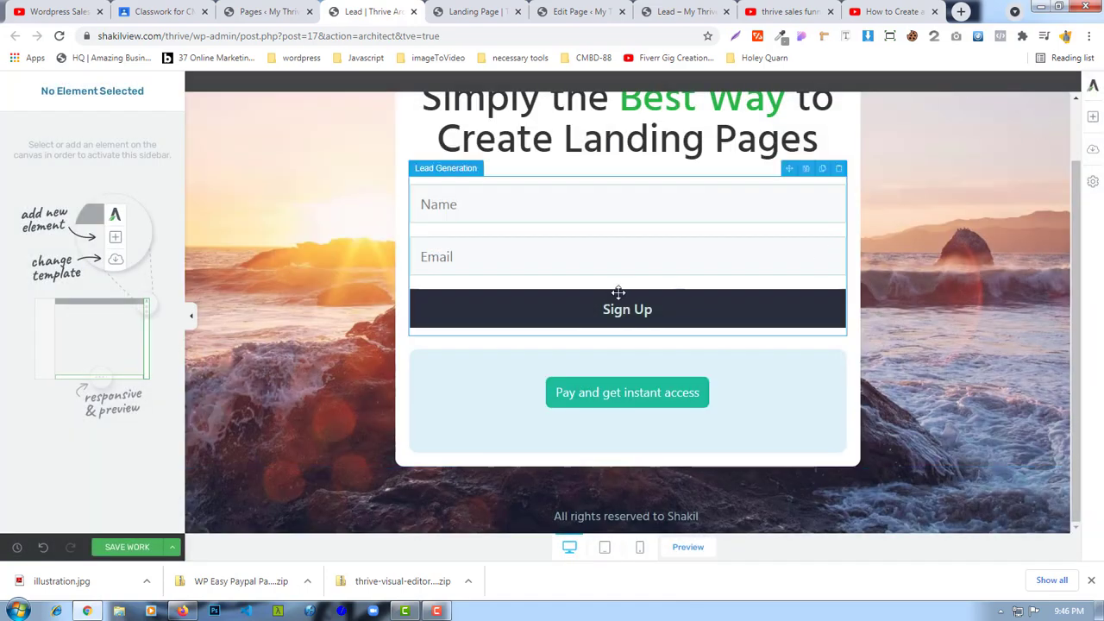
- Select the Pay and get instant access button on the Lead page and inspect its link address
scroll(629, 297, "down", 1)
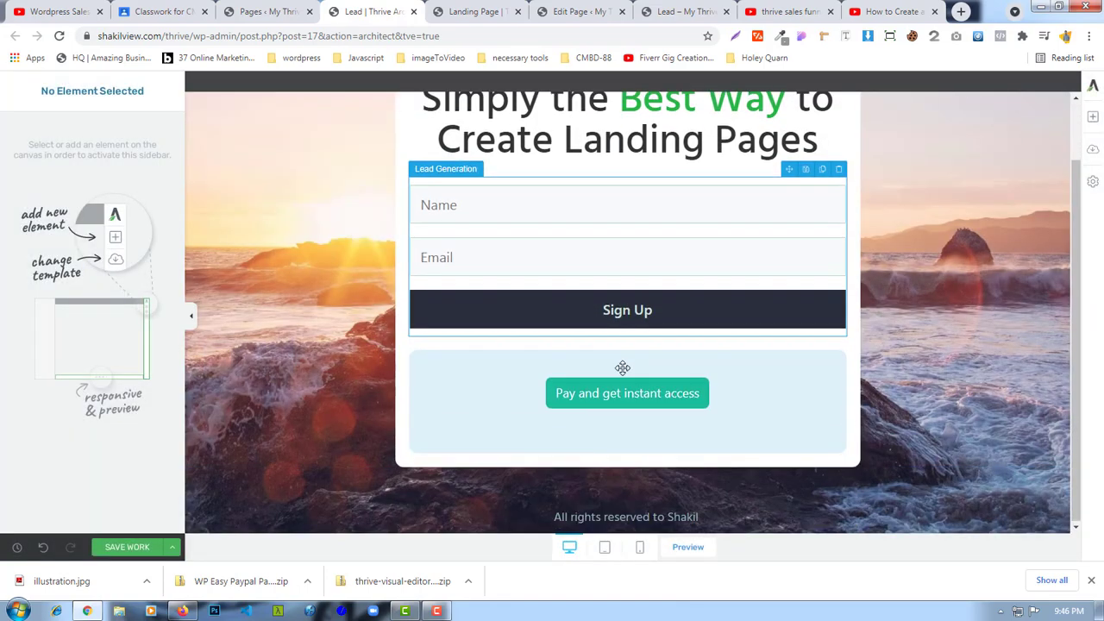
left_click(553, 383)
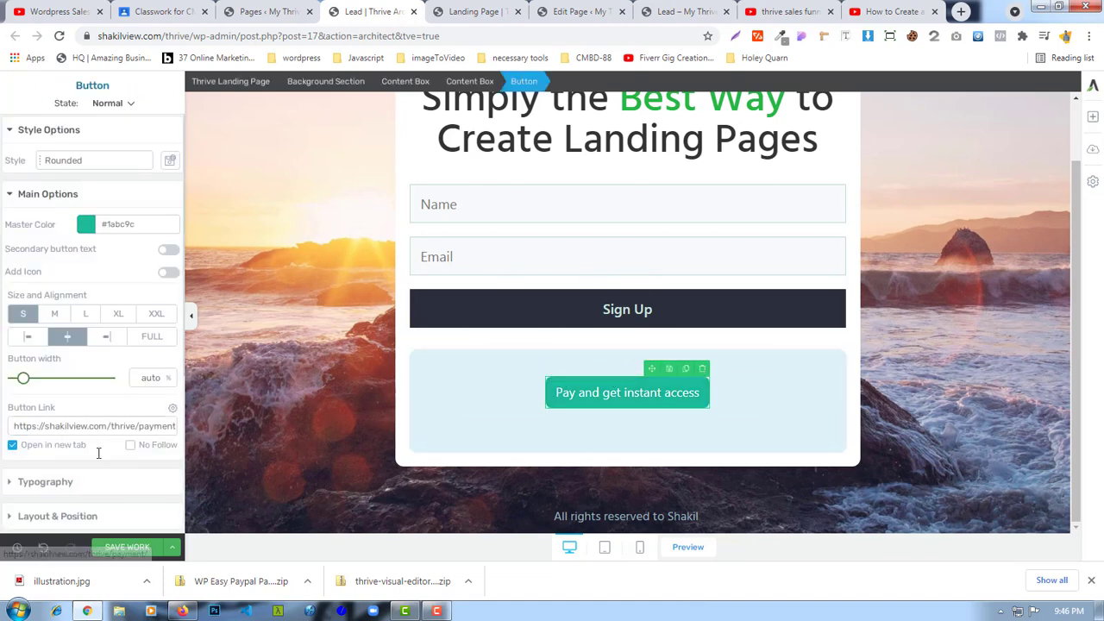
left_click(22, 427)
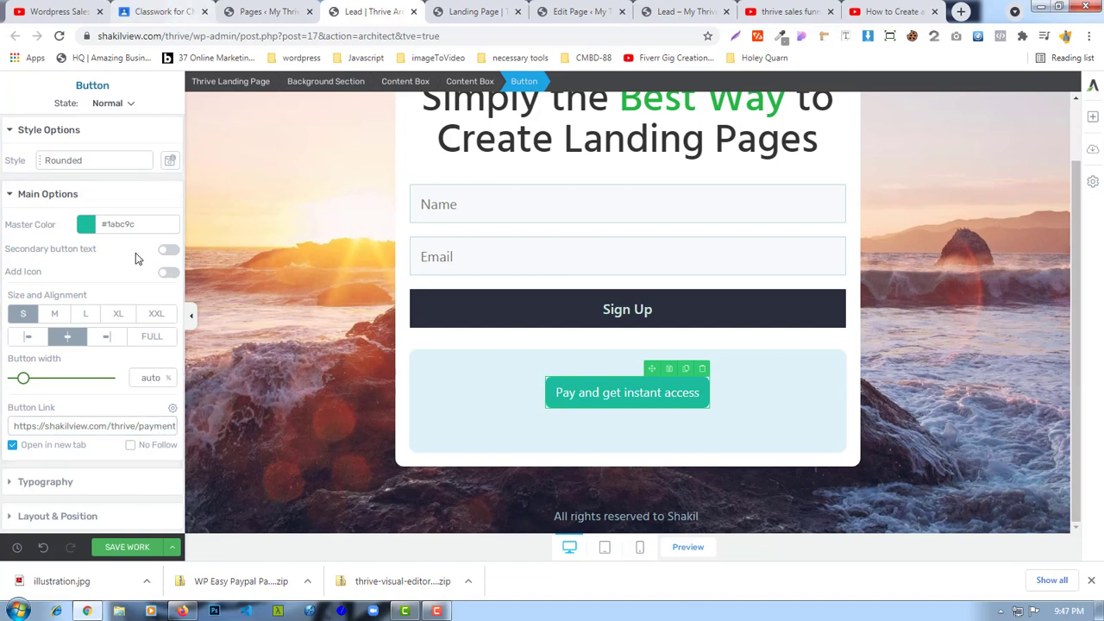
- Open the Payment page from the list of all WordPress pages for editing in a new browser tab
left_click(259, 11)
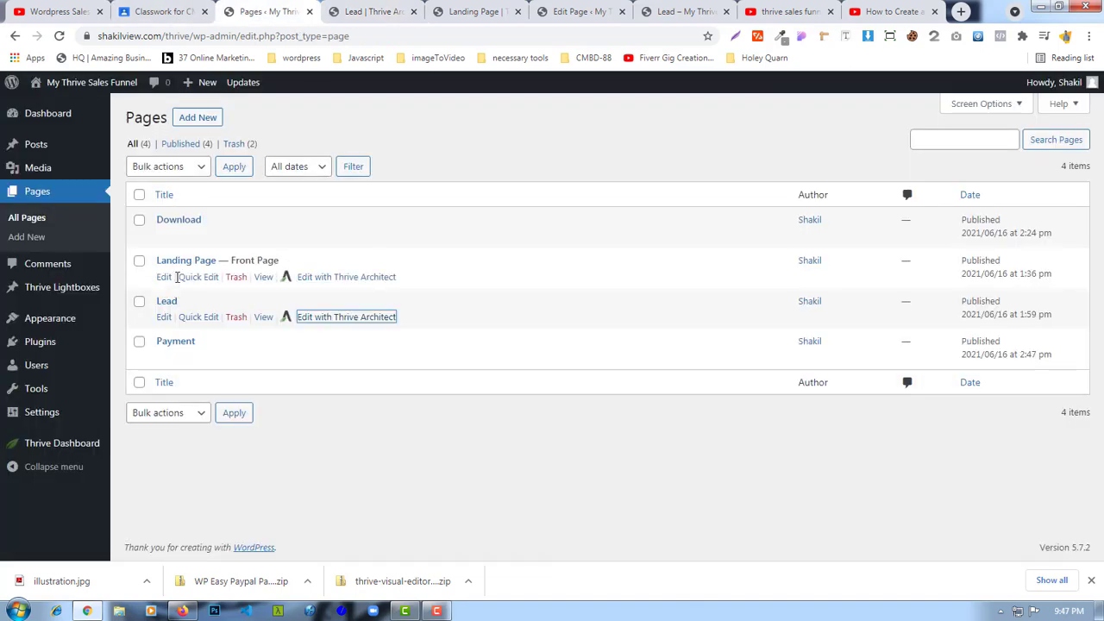
right_click(163, 361)
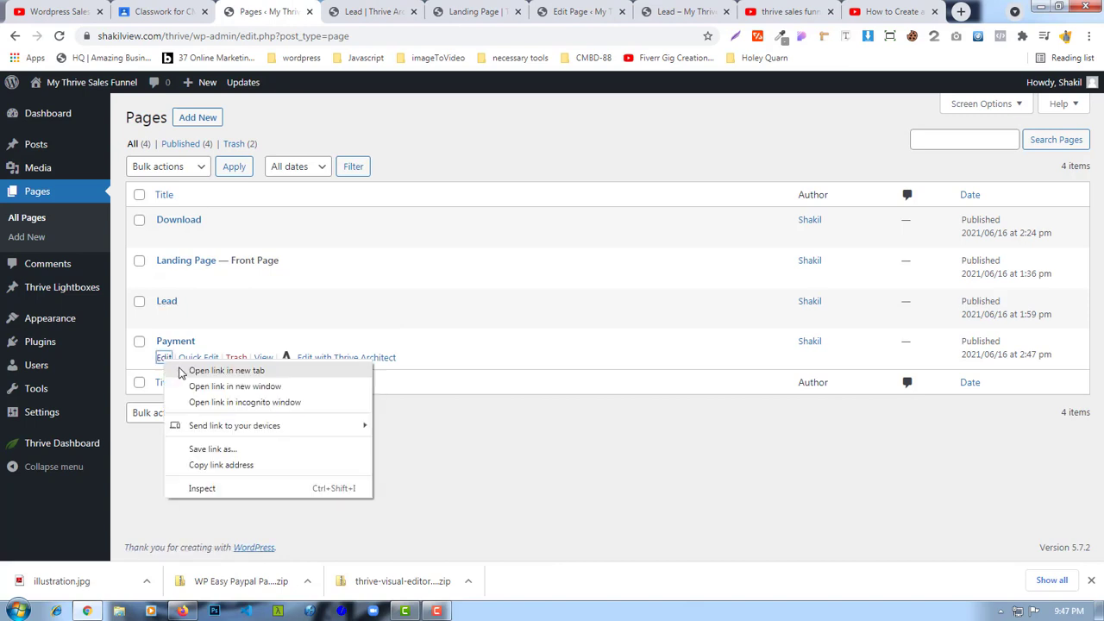
left_click(185, 368)
left_click(436, 18)
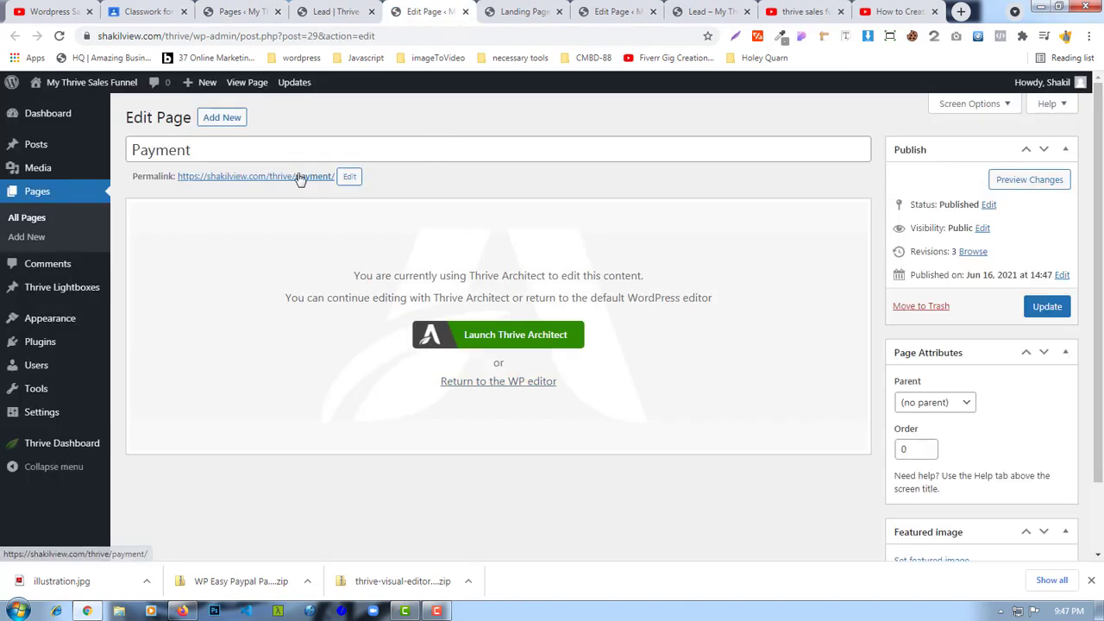
- Open the live Payment page from its permalink in a new tab and select its web address
right_click(308, 178)
left_click(354, 186)
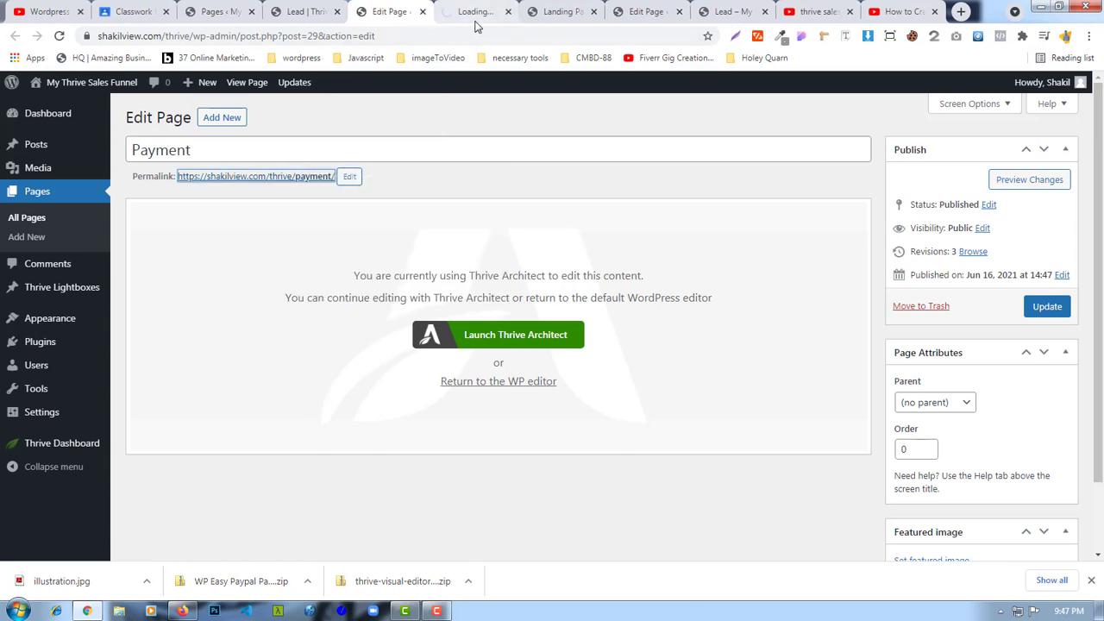
left_click(476, 21)
left_click(298, 37)
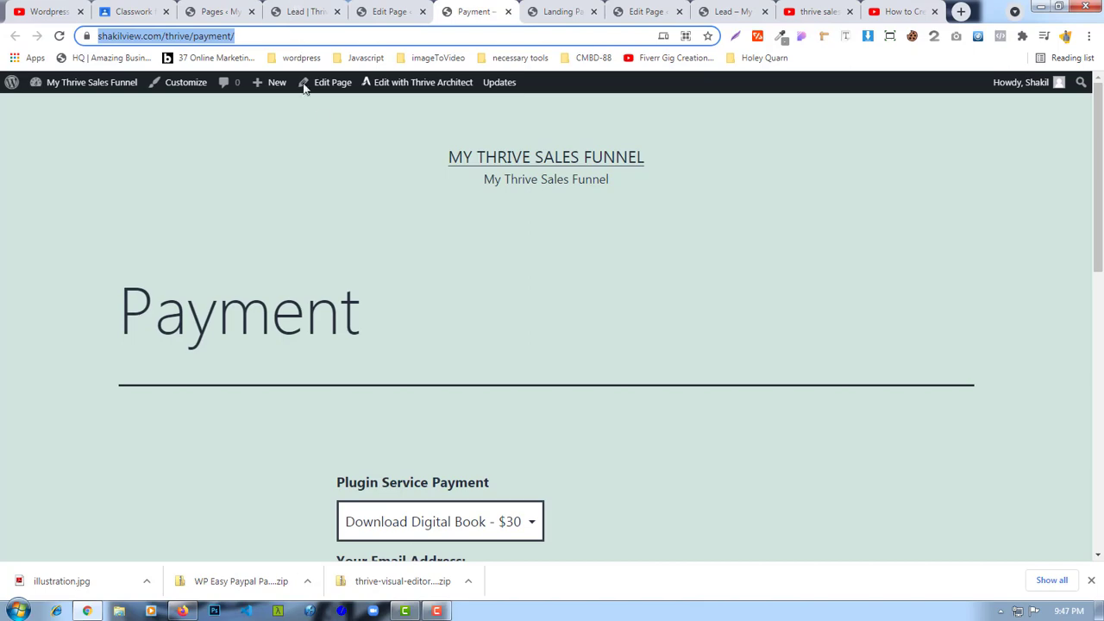
- Return to the Lead page in Thrive Architect and save it with the button linked to the Payment page
left_click(226, 14)
left_click(320, 10)
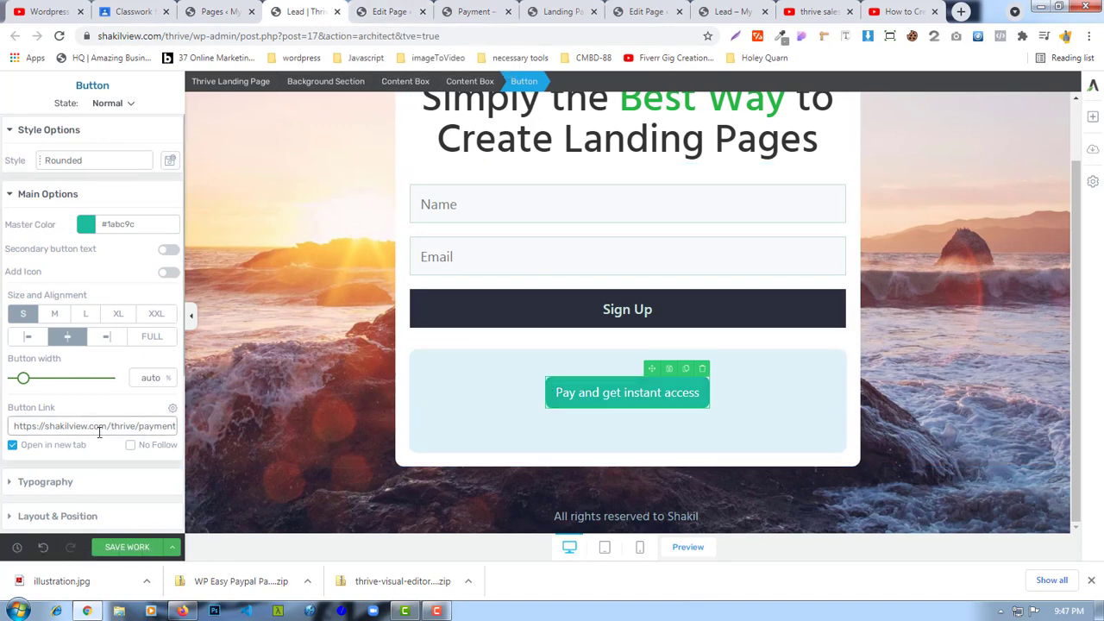
left_click(129, 545)
- Switch to Firefox, review the live Payment page's payment form and follow its Download the product button
left_click(182, 611)
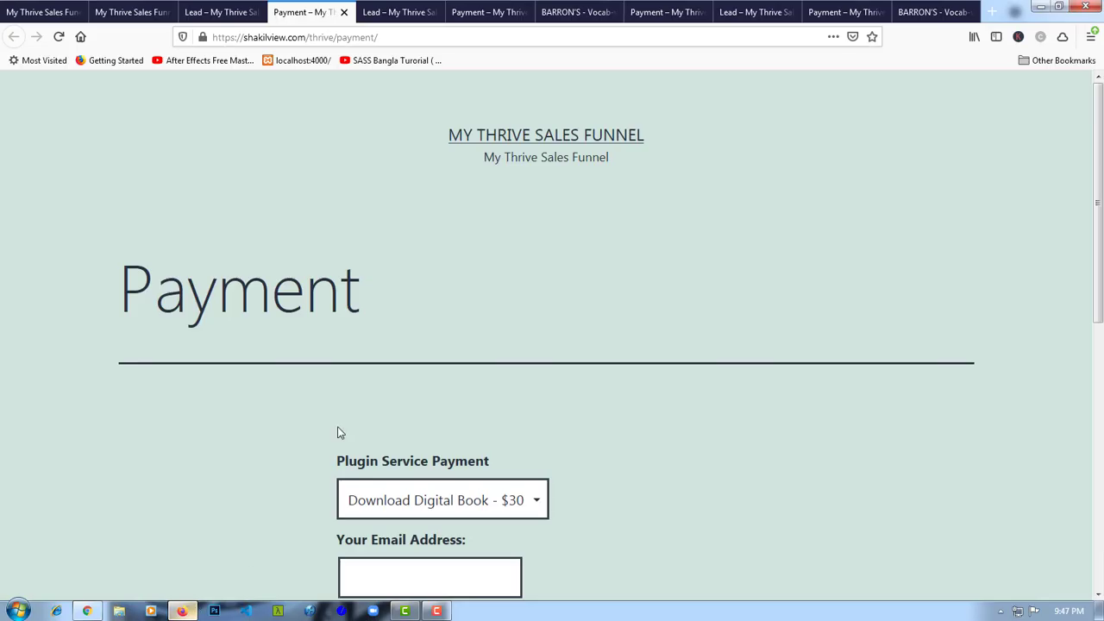
scroll(479, 348, "down", 4)
scroll(481, 351, "down", 1)
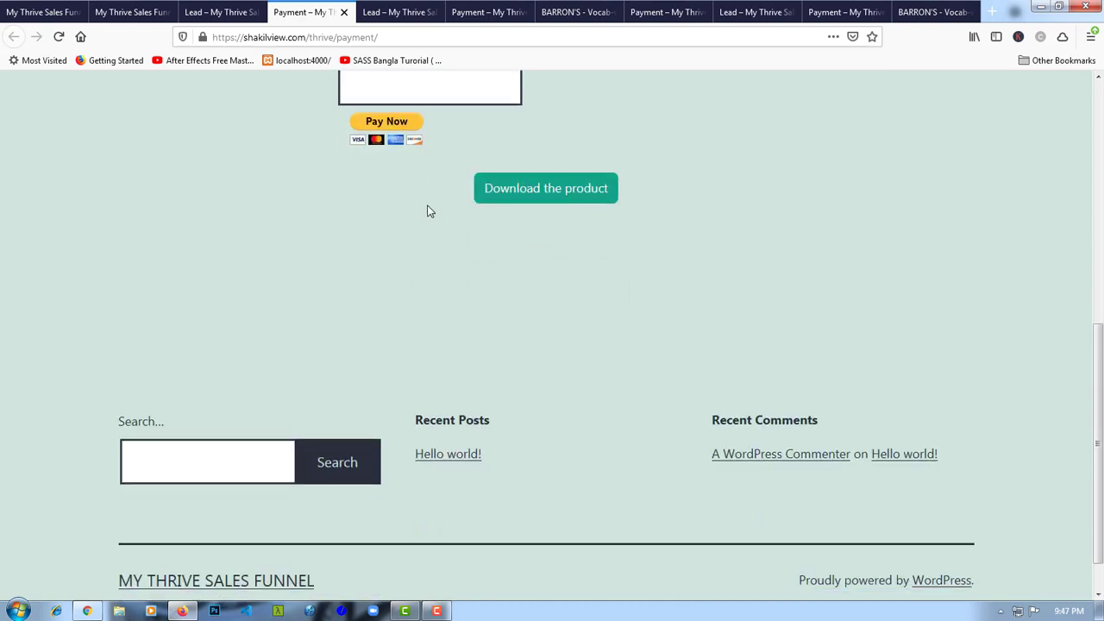
scroll(432, 350, "up", 3)
scroll(526, 443, "up", 2)
scroll(530, 443, "down", 4)
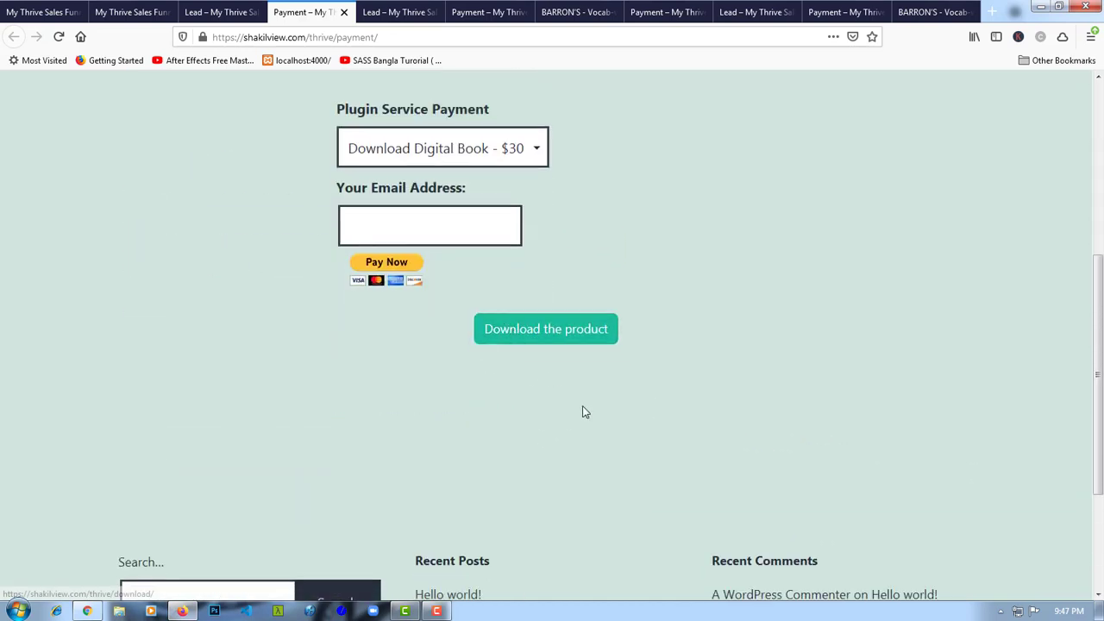
left_click(529, 326)
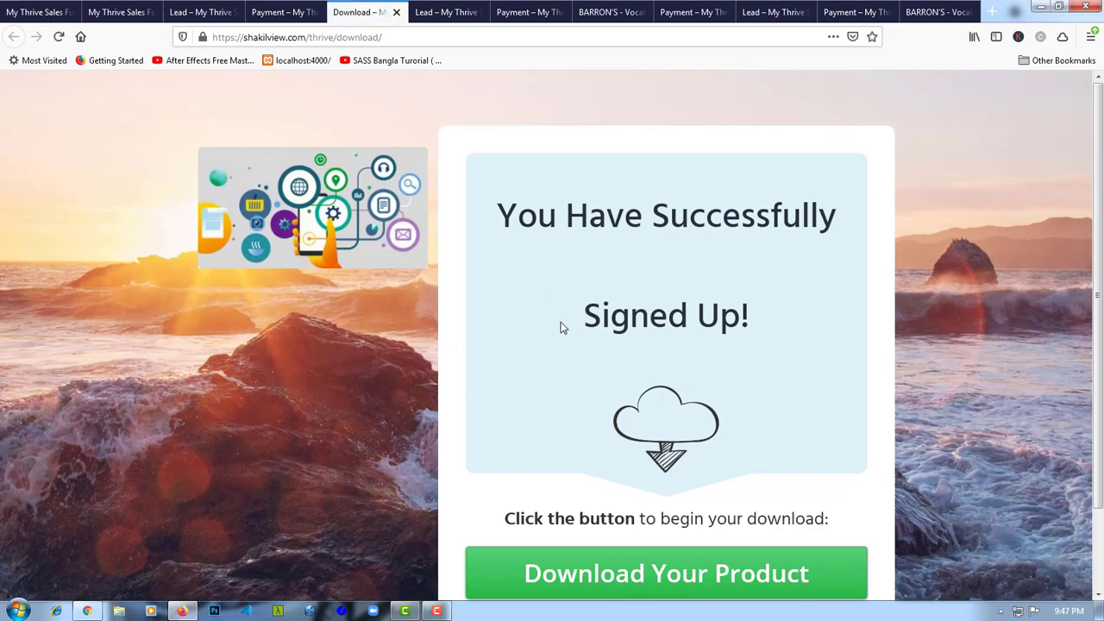
- Open the product PDF from the Download page, skim its first word list and switch back to Chrome
scroll(561, 325, "down", 2)
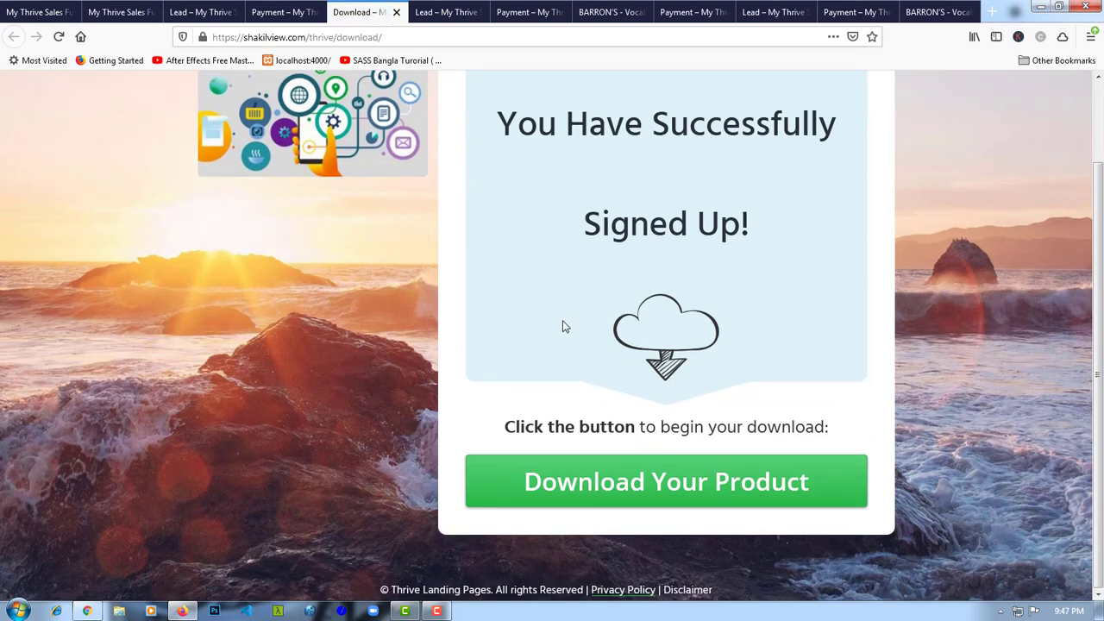
left_click(568, 480)
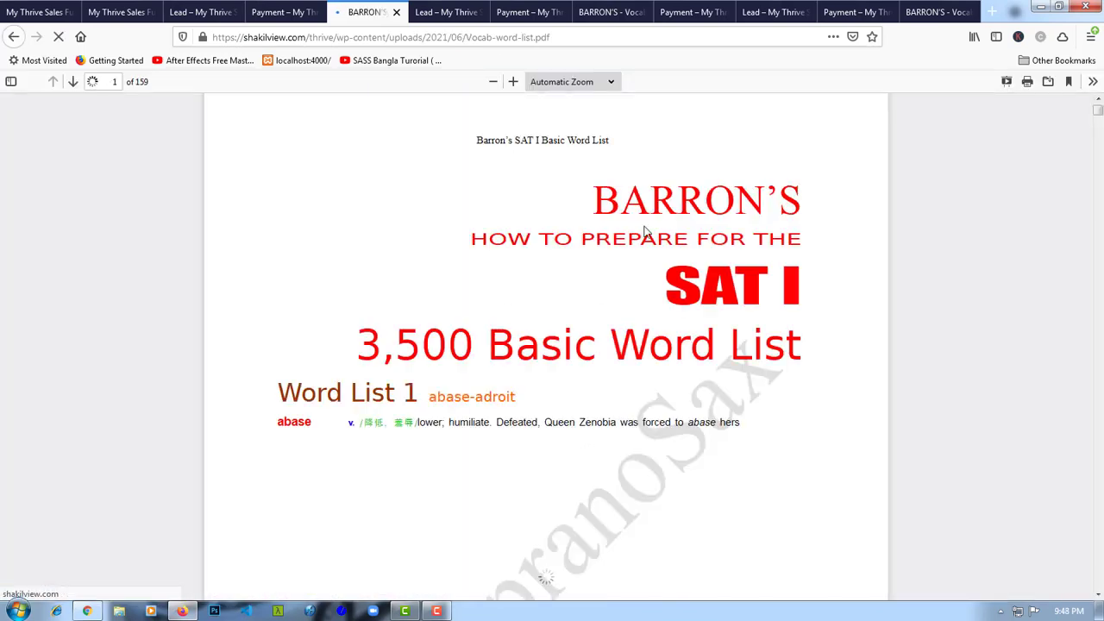
scroll(671, 298, "down", 7)
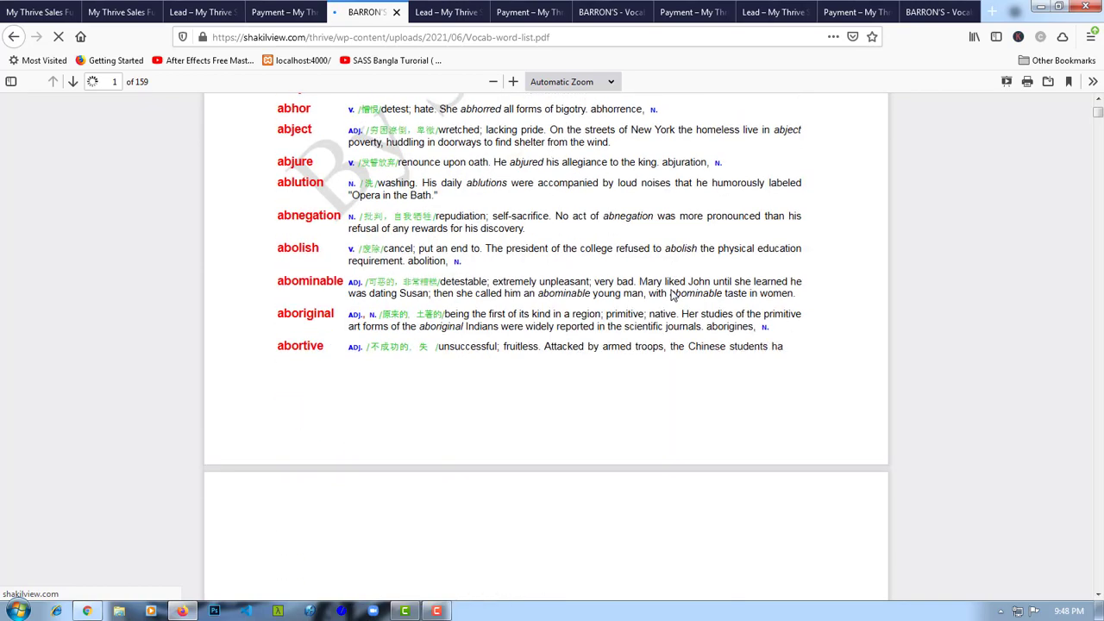
scroll(594, 354, "up", 4)
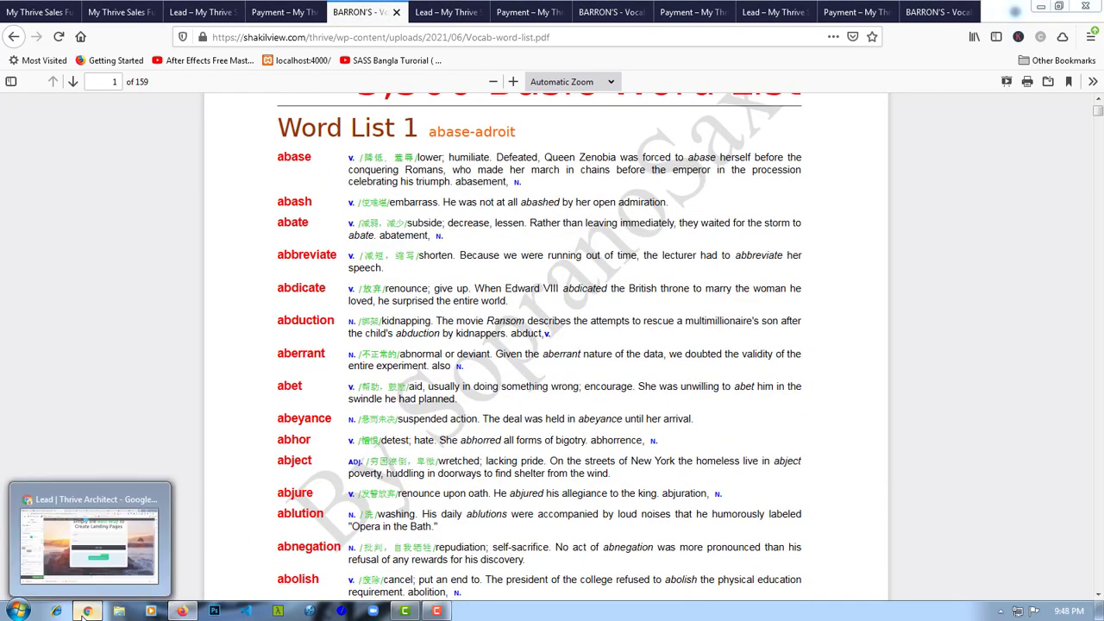
left_click(87, 609)
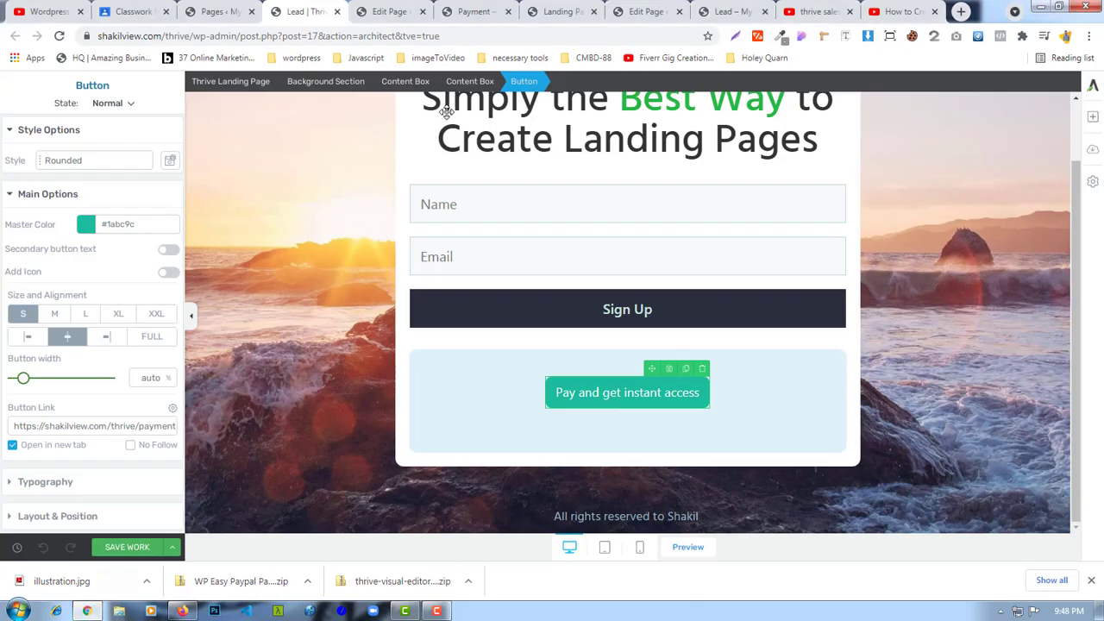
- Open the Download page for editing in a new tab from the Pages list and launch Thrive Architect on it
left_click(478, 12)
left_click(216, 12)
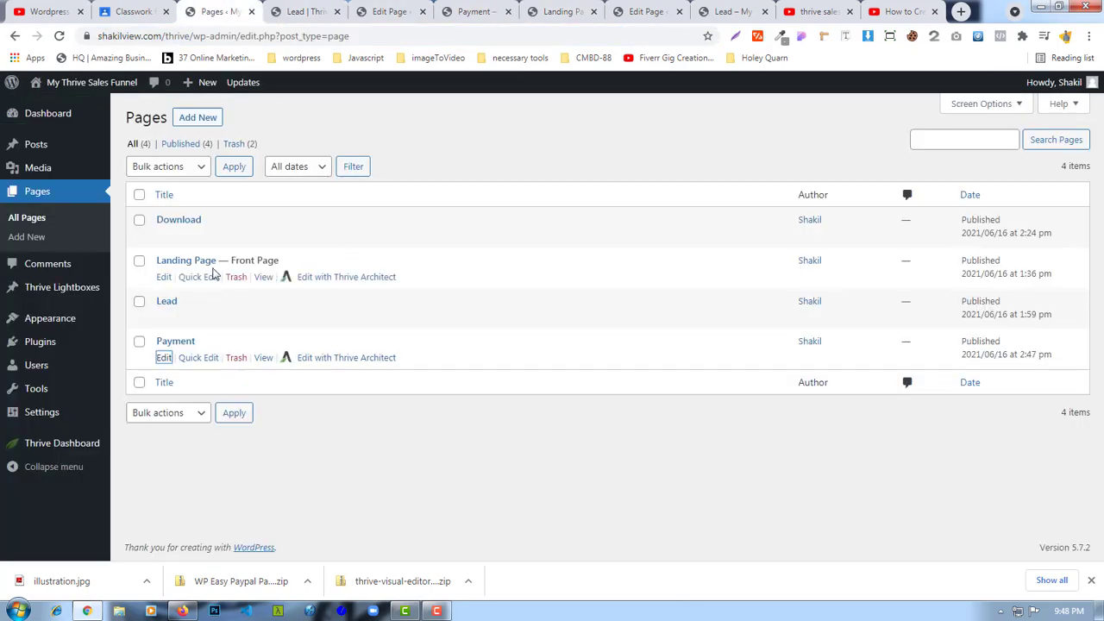
right_click(164, 236)
left_click(225, 247)
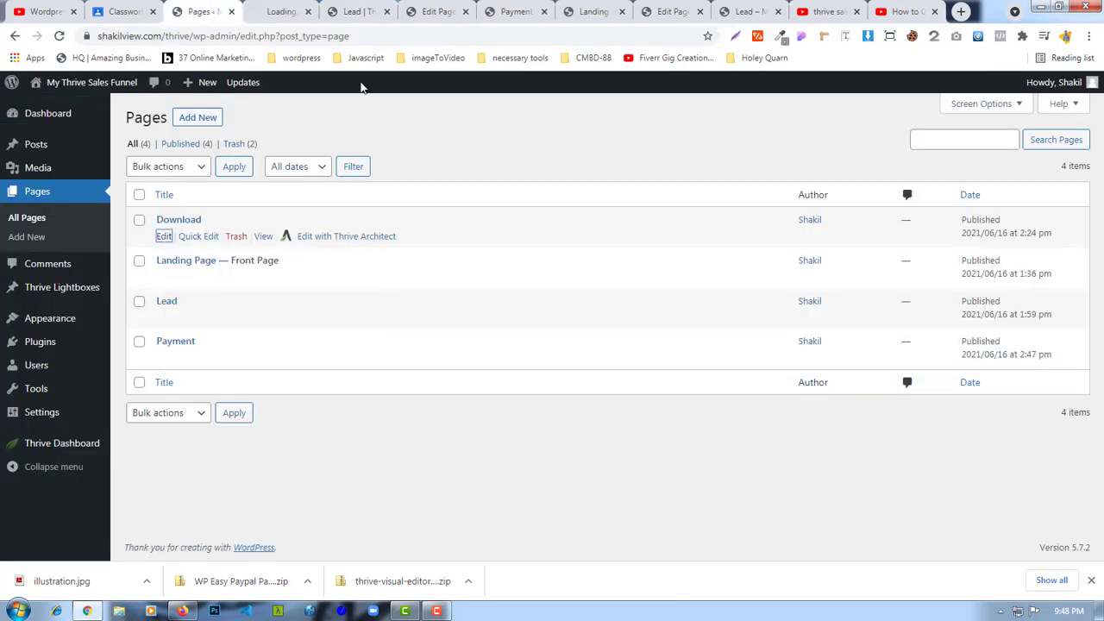
left_click(275, 12)
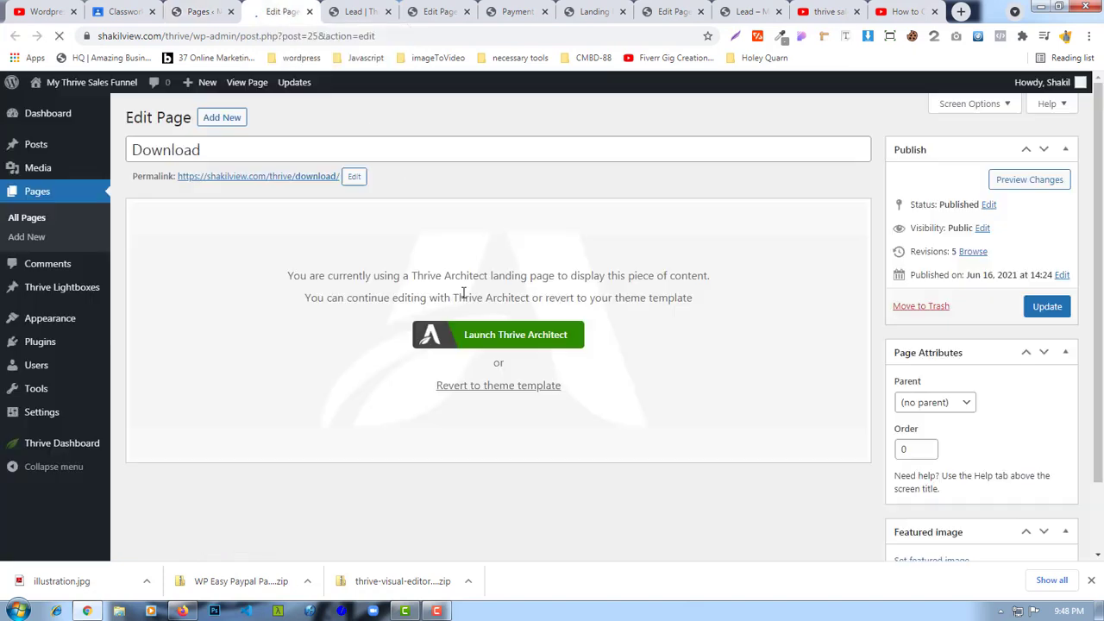
left_click(486, 343)
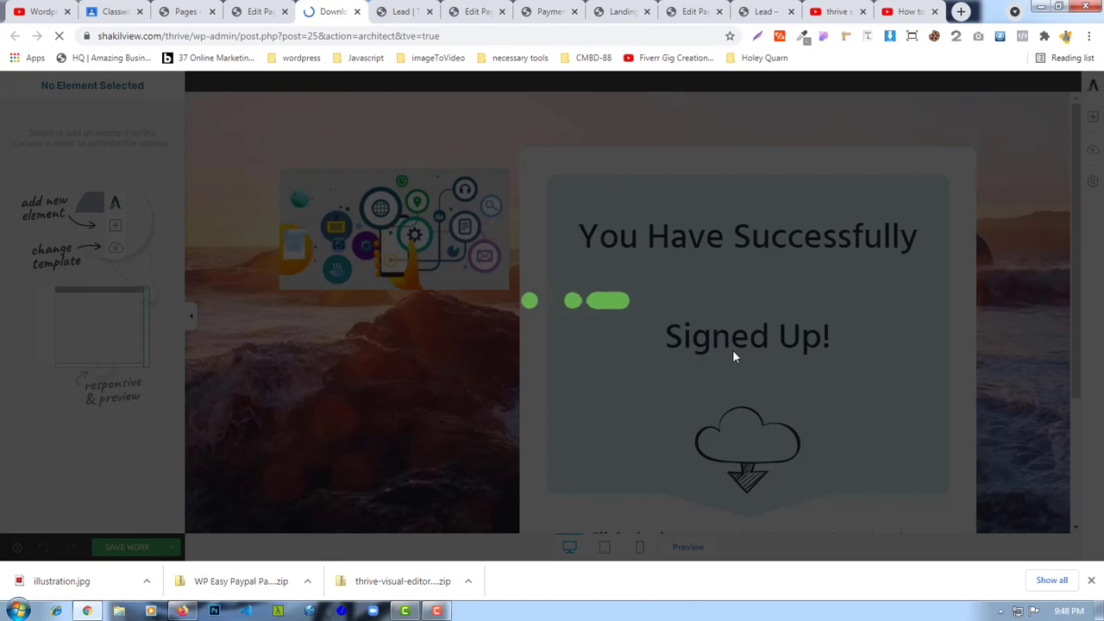
- Look over the Download page layout and browse the page elements available to add
scroll(403, 226, "down", 2)
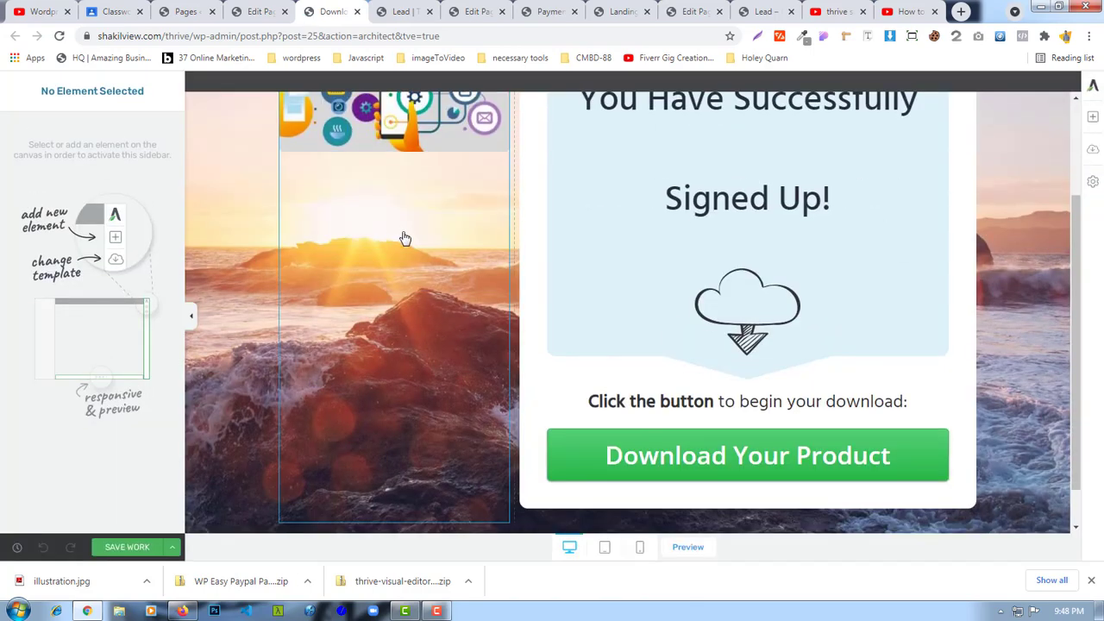
scroll(688, 398, "up", 2)
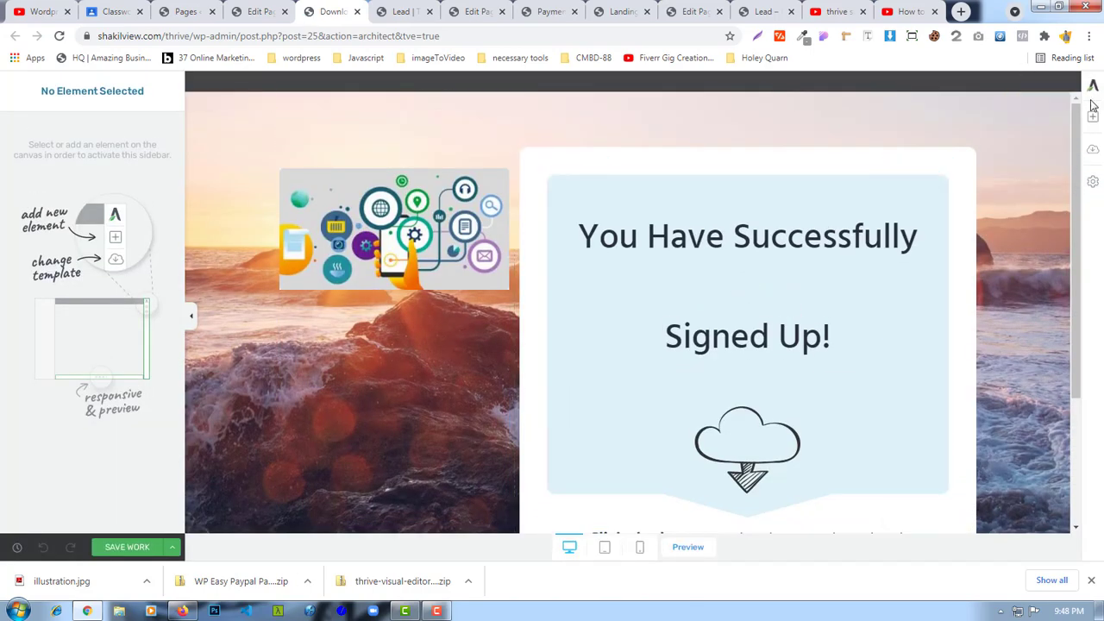
left_click(1093, 118)
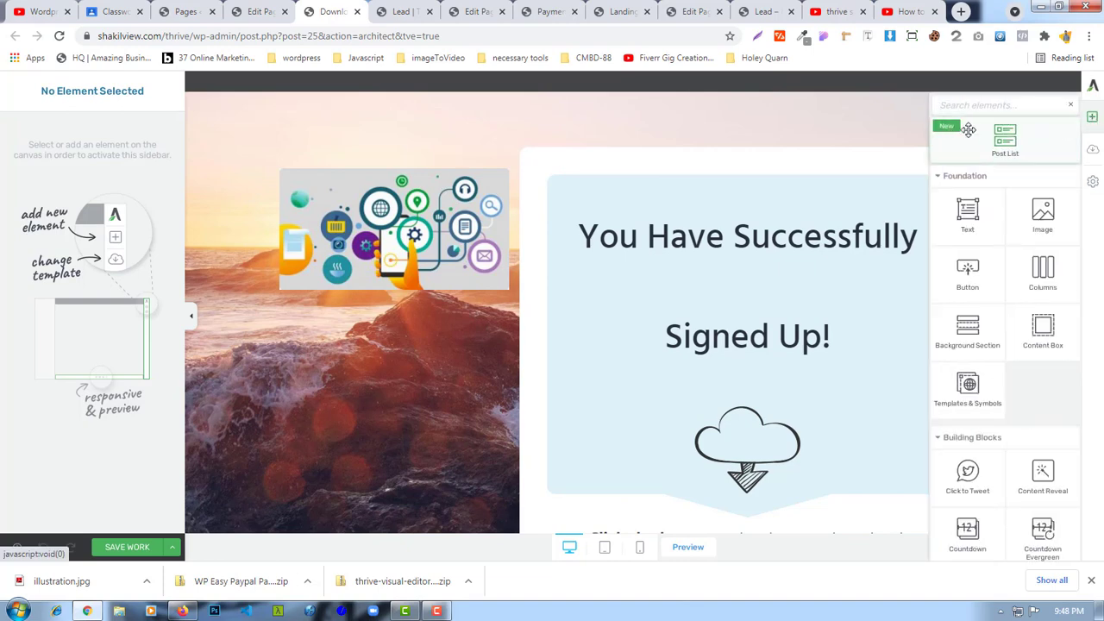
scroll(986, 351, "down", 2)
scroll(1010, 432, "down", 7)
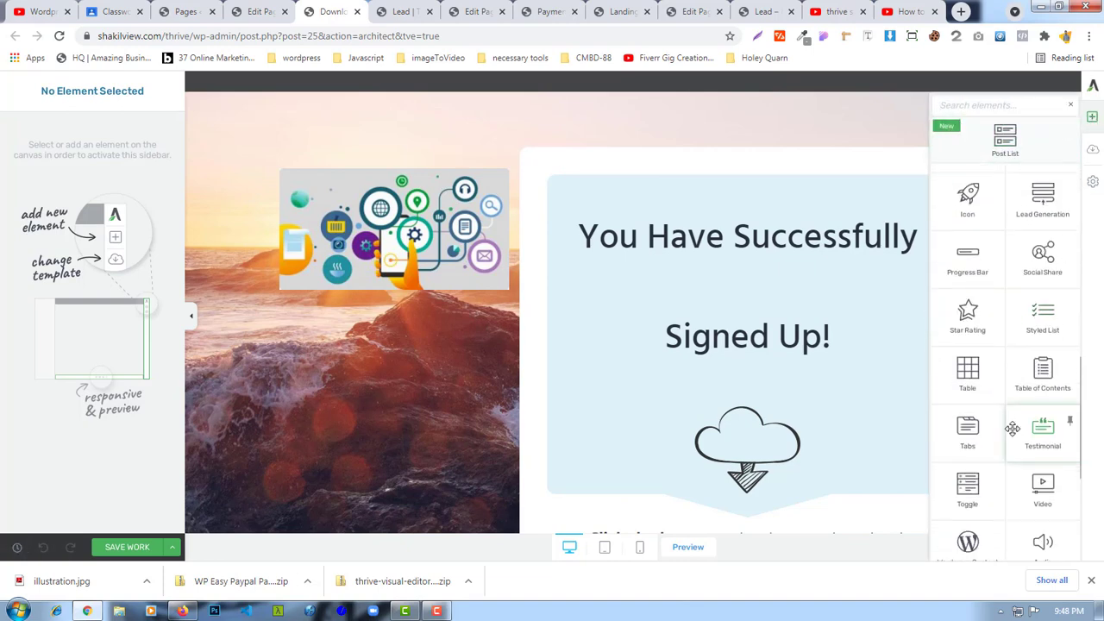
scroll(1010, 427, "up", 7)
scroll(999, 328, "up", 2)
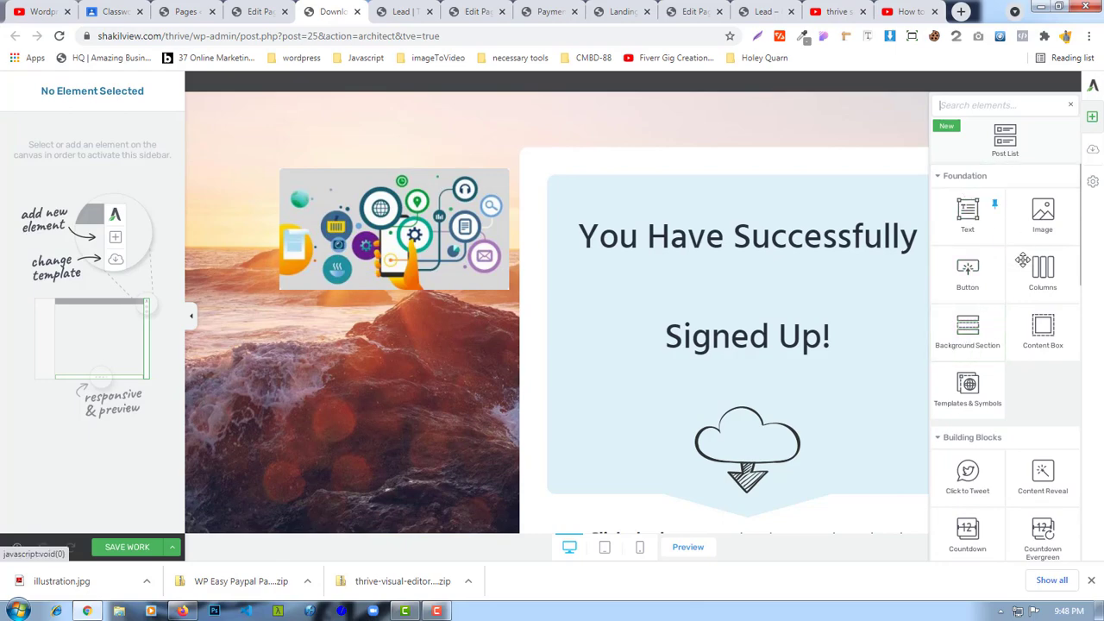
scroll(985, 361, "down", 5)
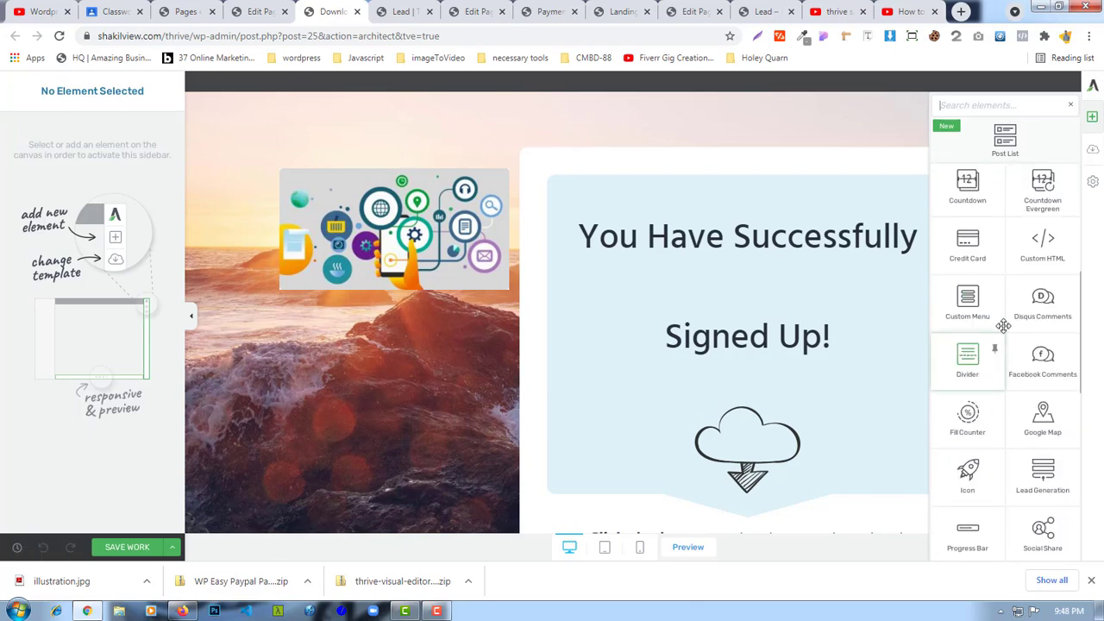
- Browse the default landing page templates around the Mini Squeeze 2 set and close the chooser without changing the template
left_click(1094, 150)
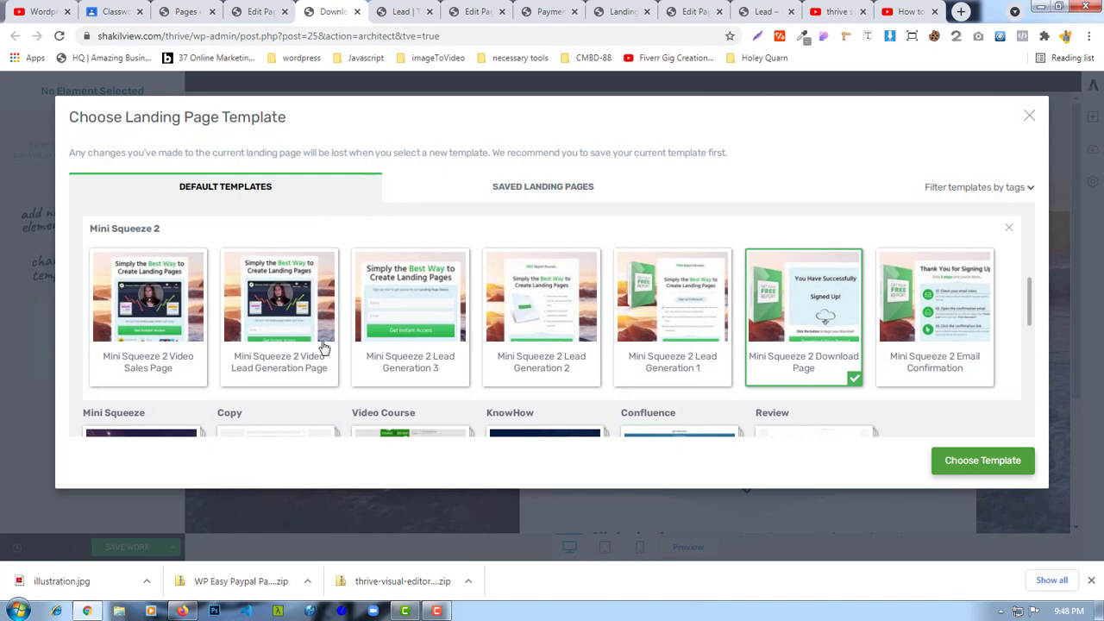
scroll(323, 347, "down", 1)
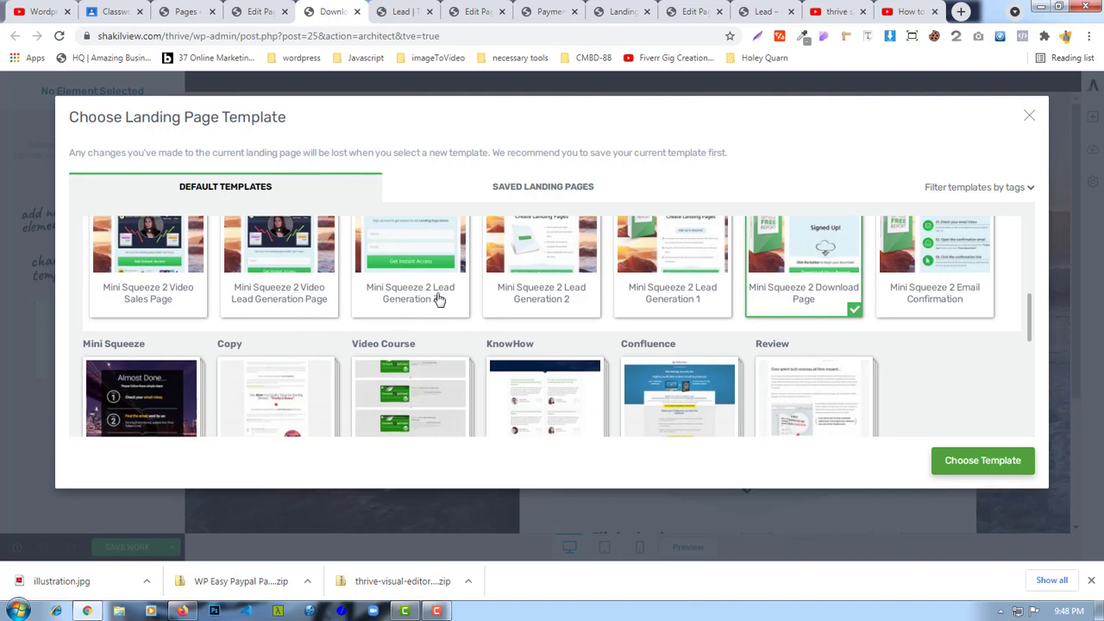
scroll(572, 315, "up", 2)
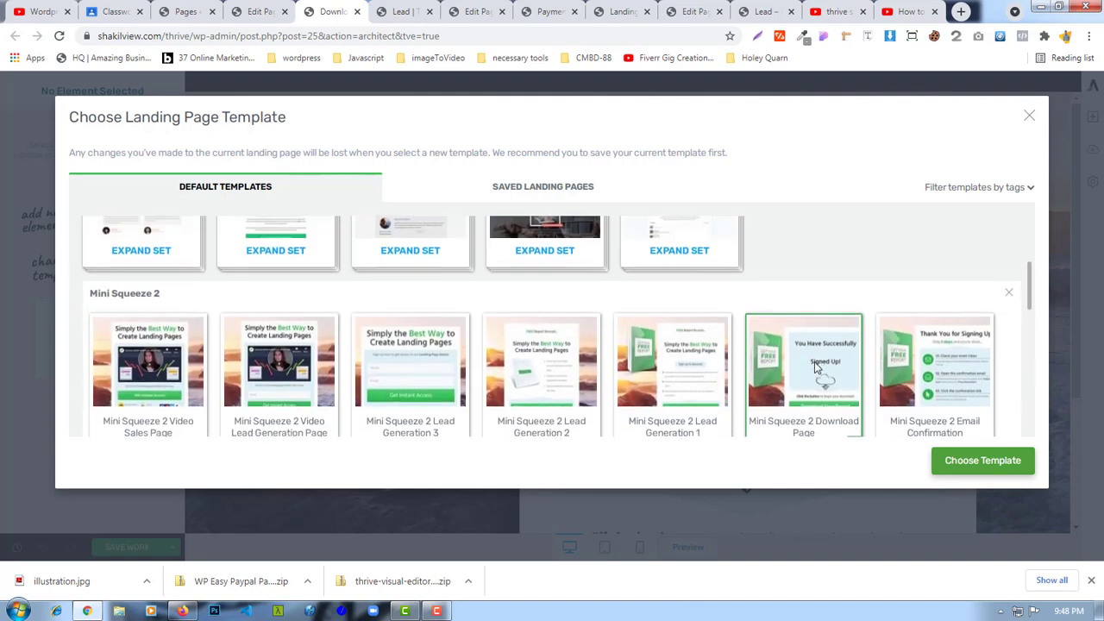
scroll(816, 366, "down", 3)
scroll(828, 345, "up", 2)
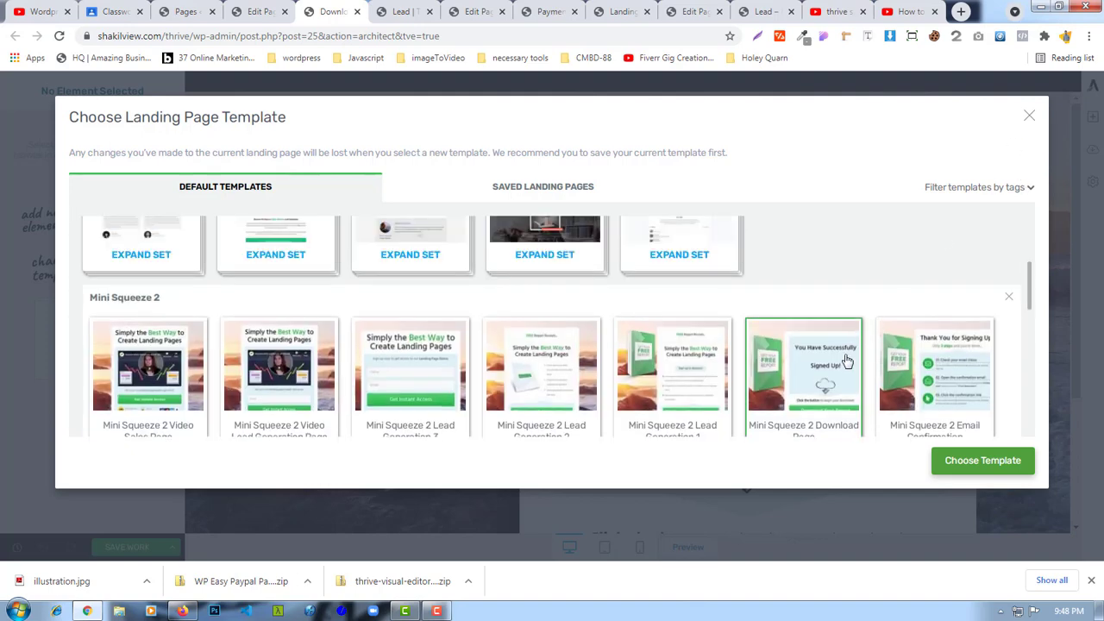
scroll(845, 363, "down", 1)
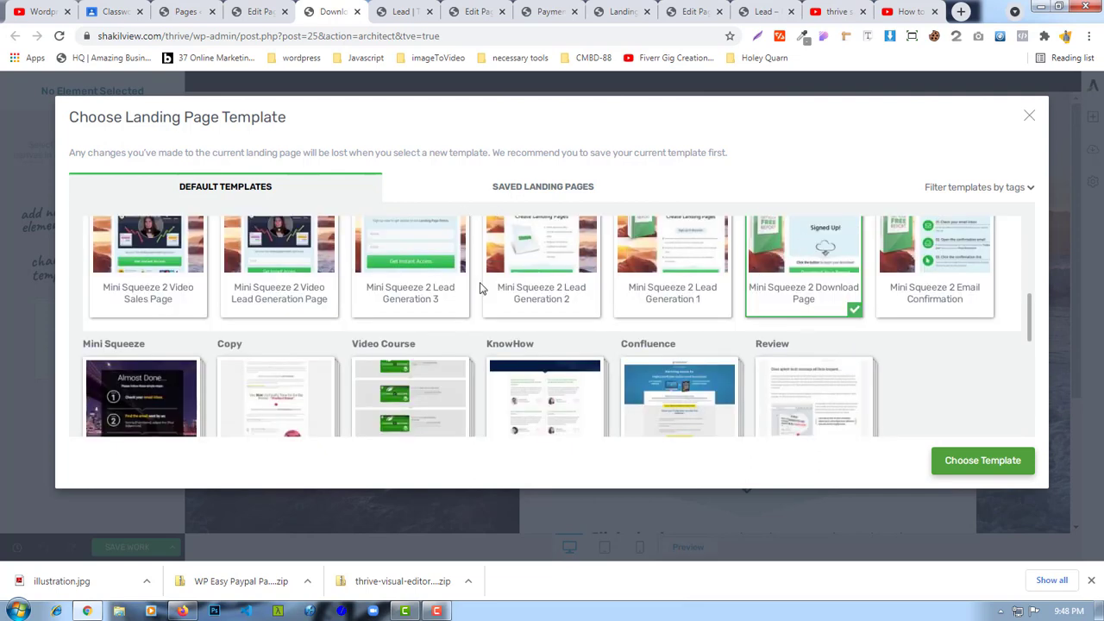
left_click(1032, 120)
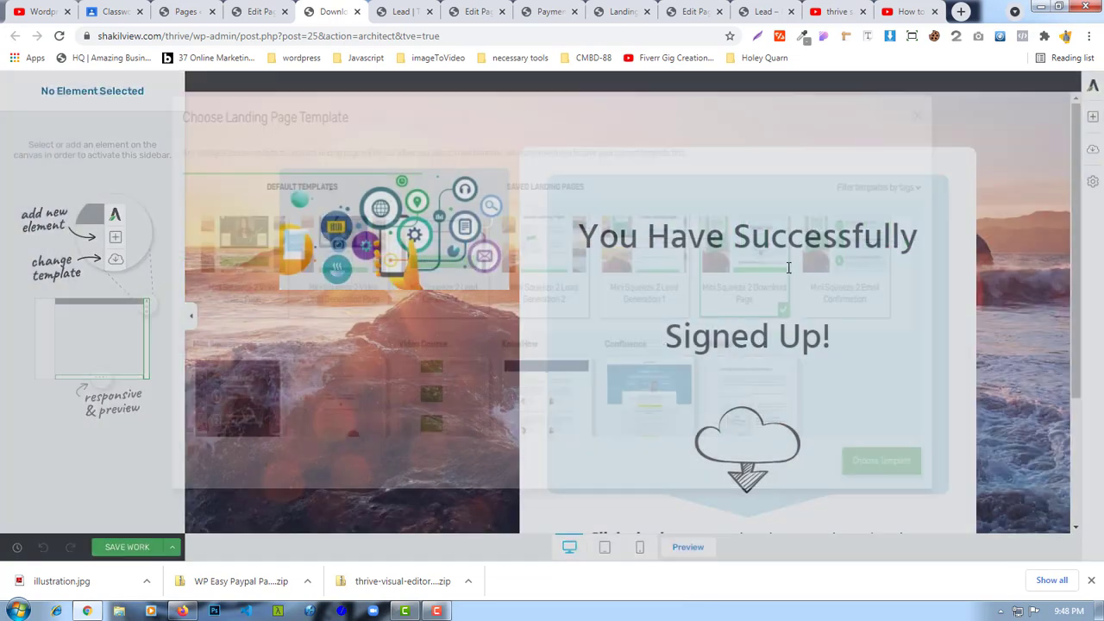
- Set the size of the illustration image beside the sign-up box to 921 px and look through its remaining options
scroll(759, 275, "down", 3)
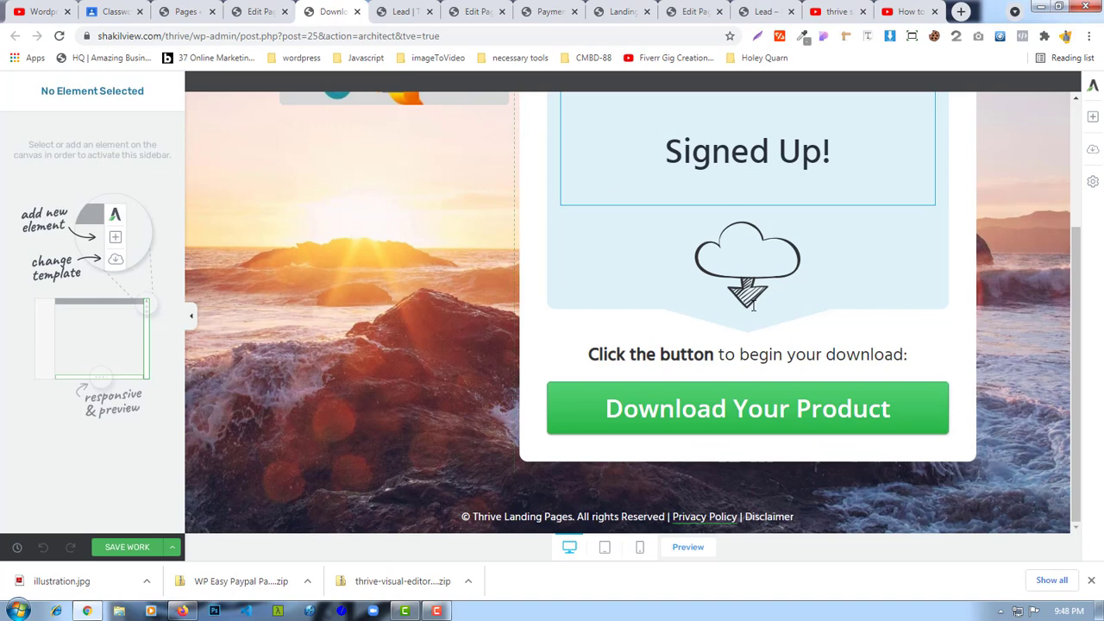
scroll(753, 306, "up", 2)
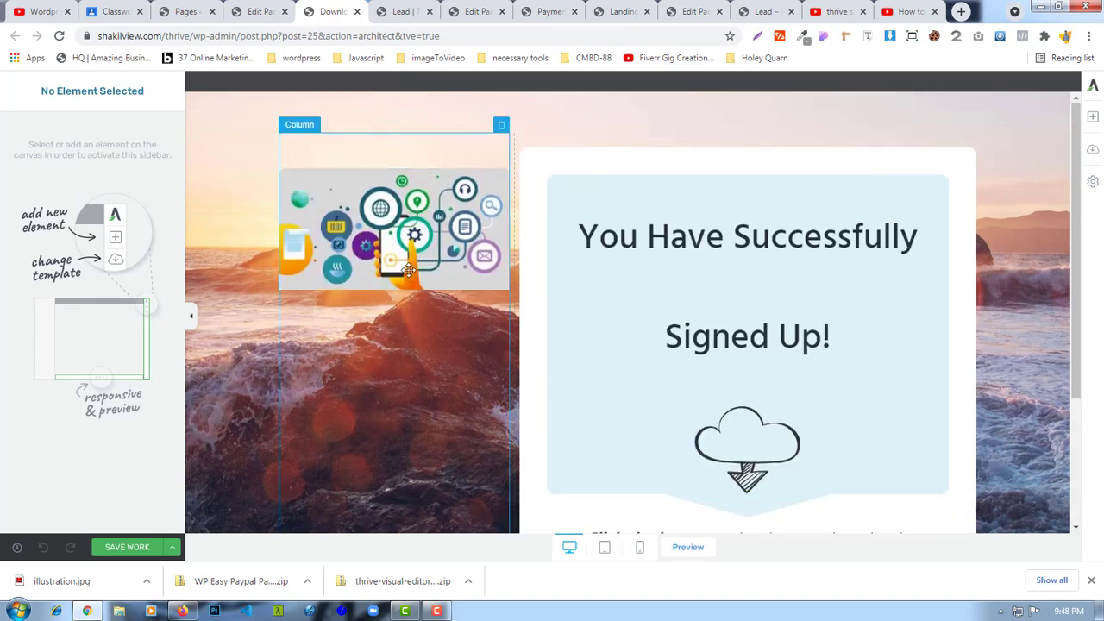
left_click(383, 233)
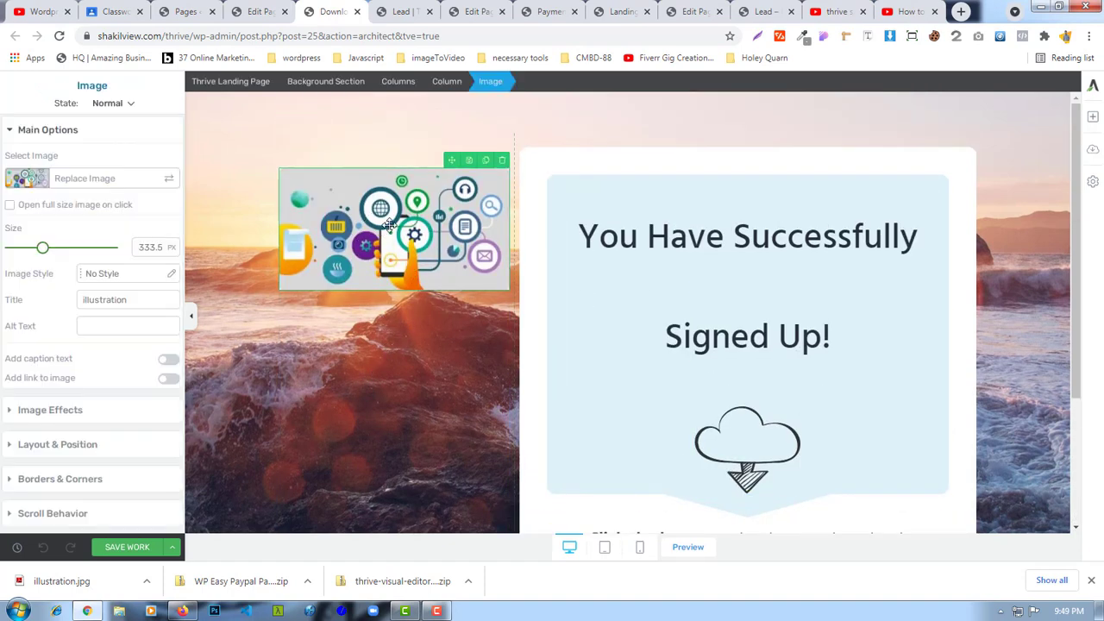
left_click_drag(72, 250, 103, 261)
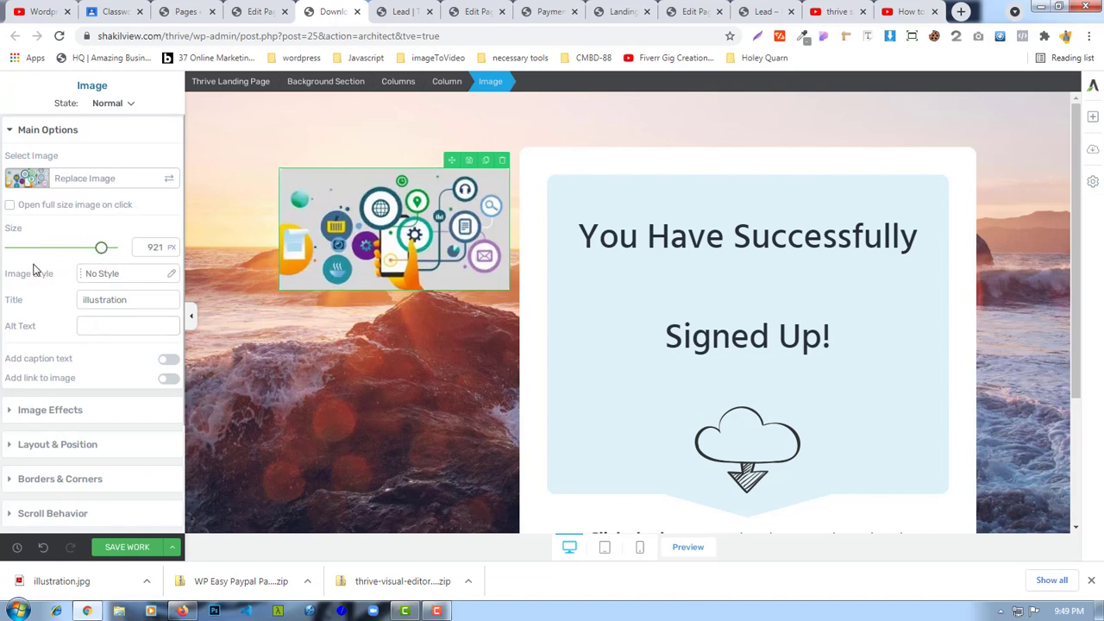
scroll(50, 449, "down", 3)
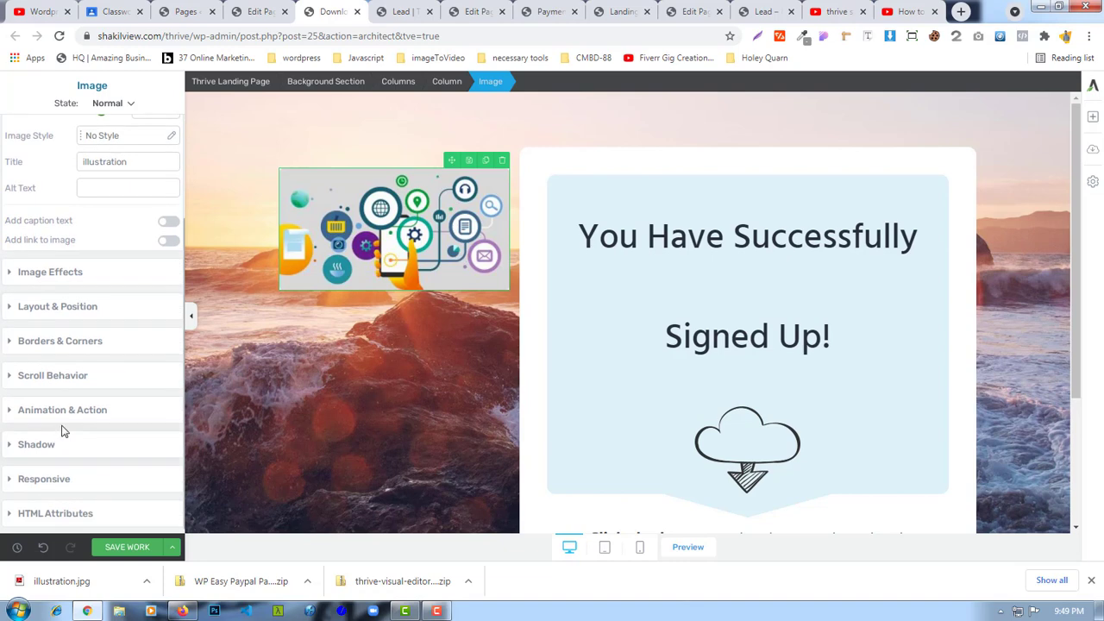
scroll(62, 432, "up", 3)
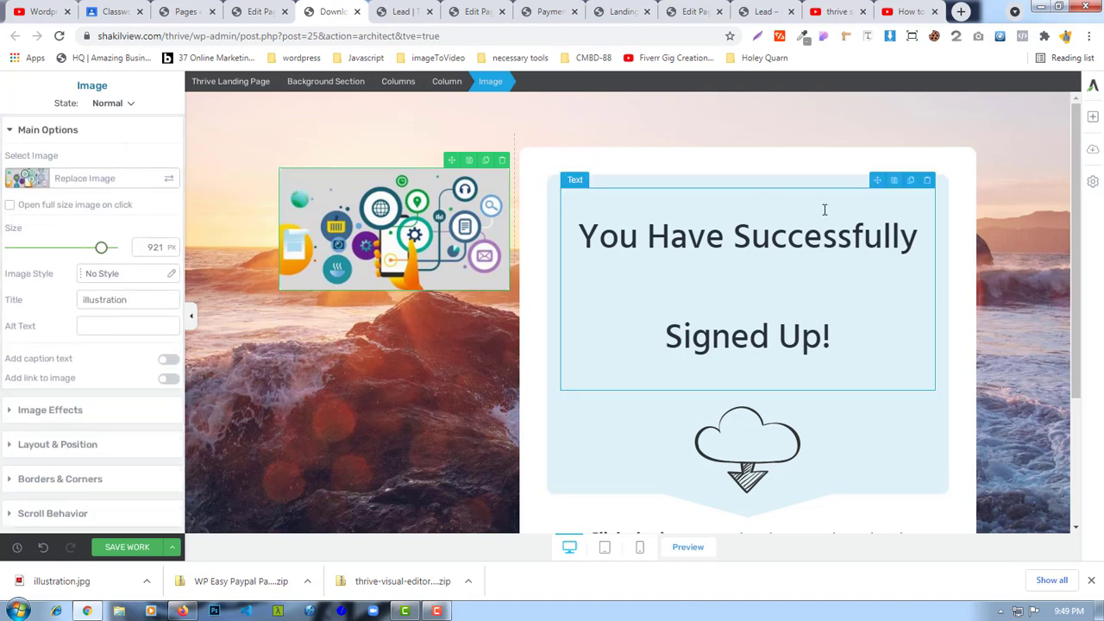
- Check the Download page's layout in the tablet and mobile views and return to the desktop view
scroll(819, 367, "down", 2)
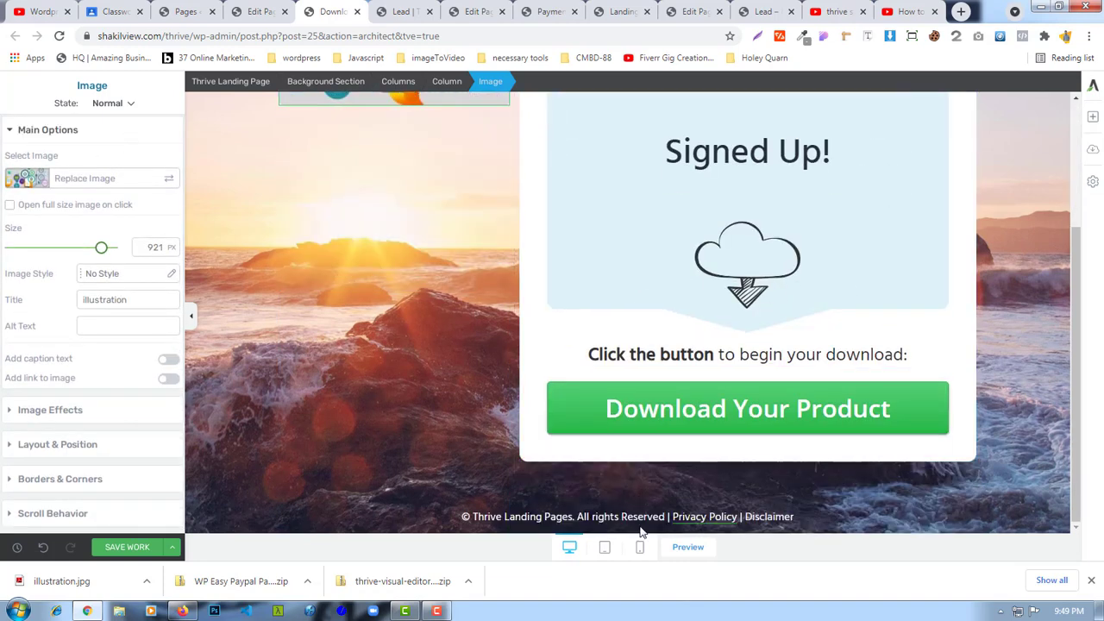
left_click(607, 548)
scroll(742, 385, "down", 5)
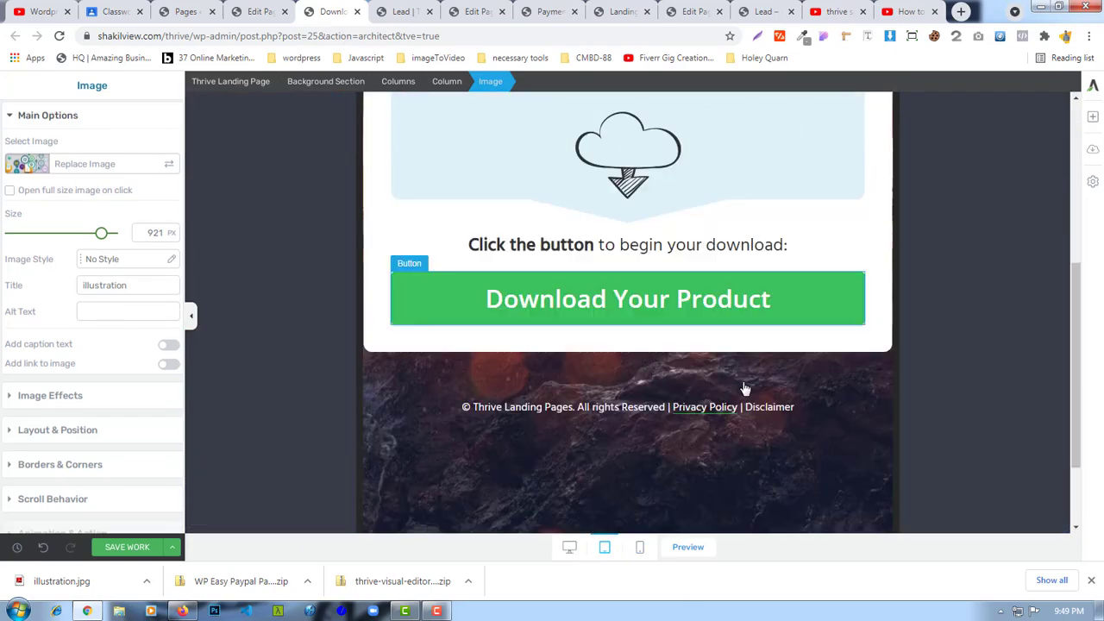
left_click(640, 549)
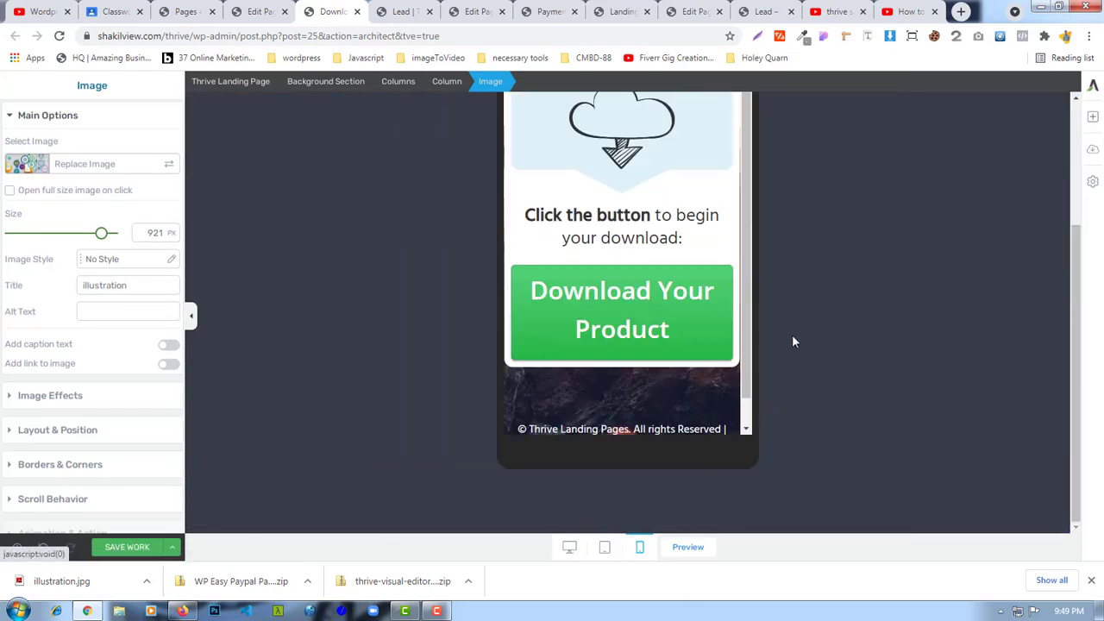
scroll(699, 395, "down", 1)
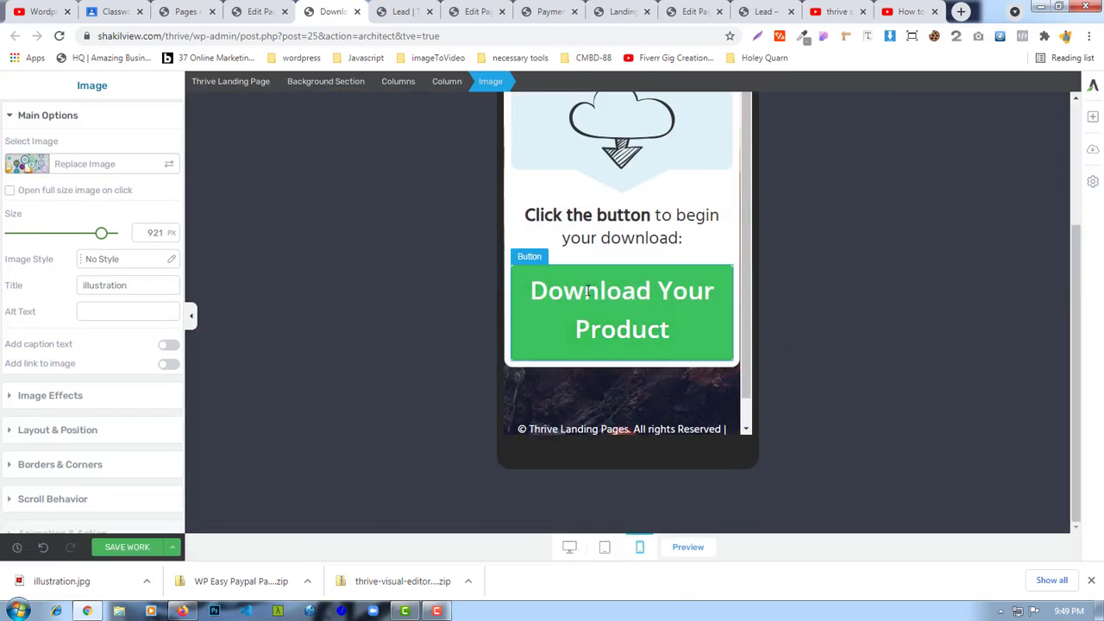
scroll(628, 331, "down", 1)
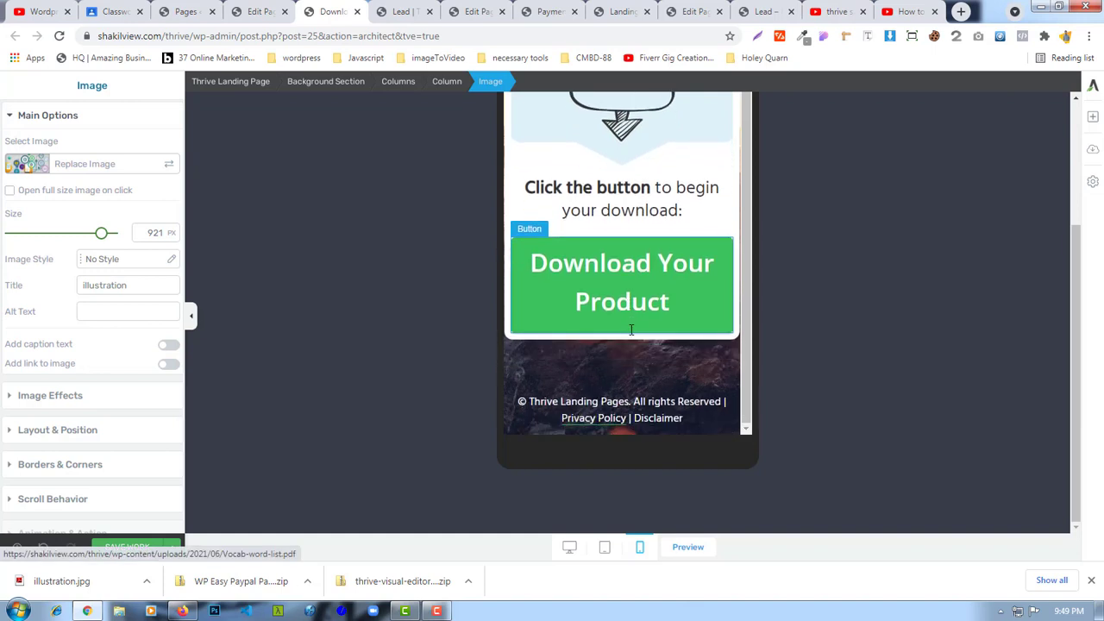
scroll(632, 336, "up", 1)
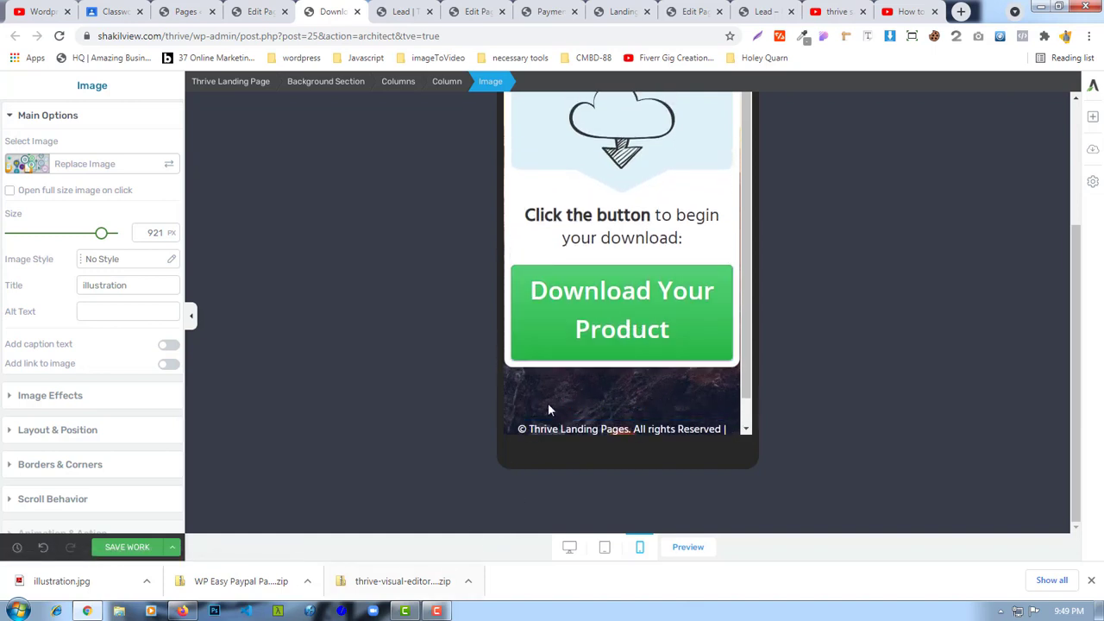
scroll(630, 299, "up", 3)
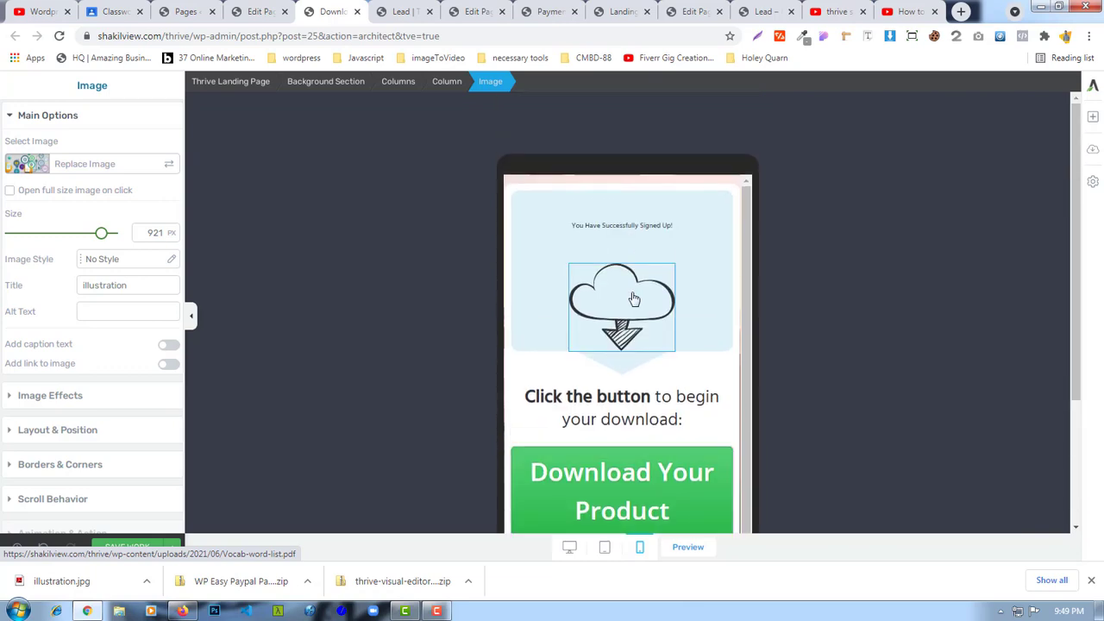
left_click(570, 548)
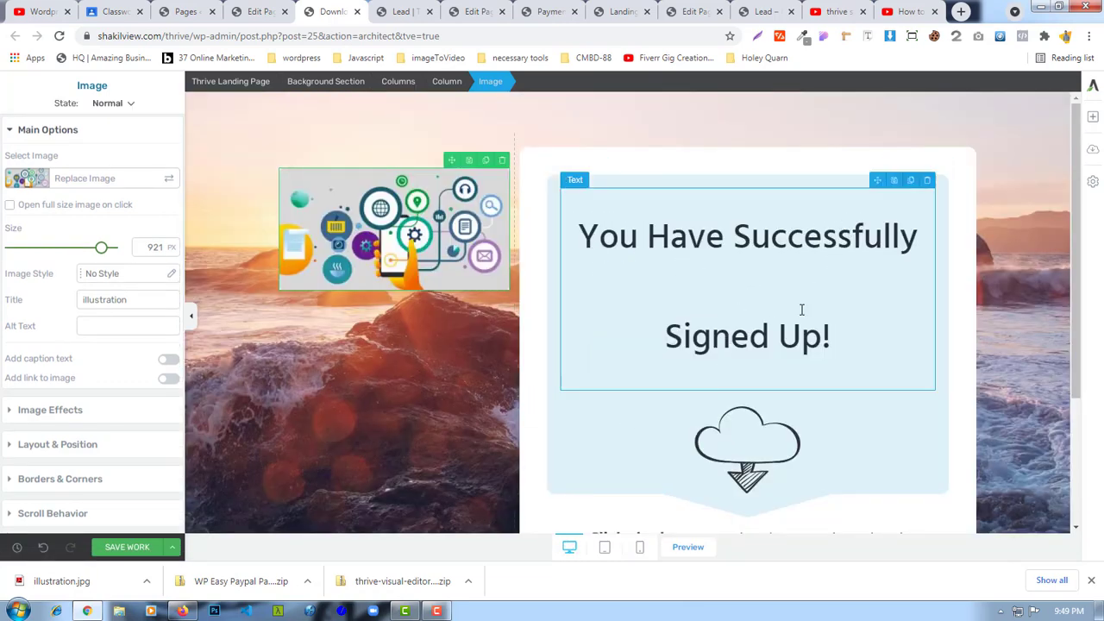
- Add "Congrats" to the end of the "You Have Successfully Signed Up!" heading
left_click(838, 337)
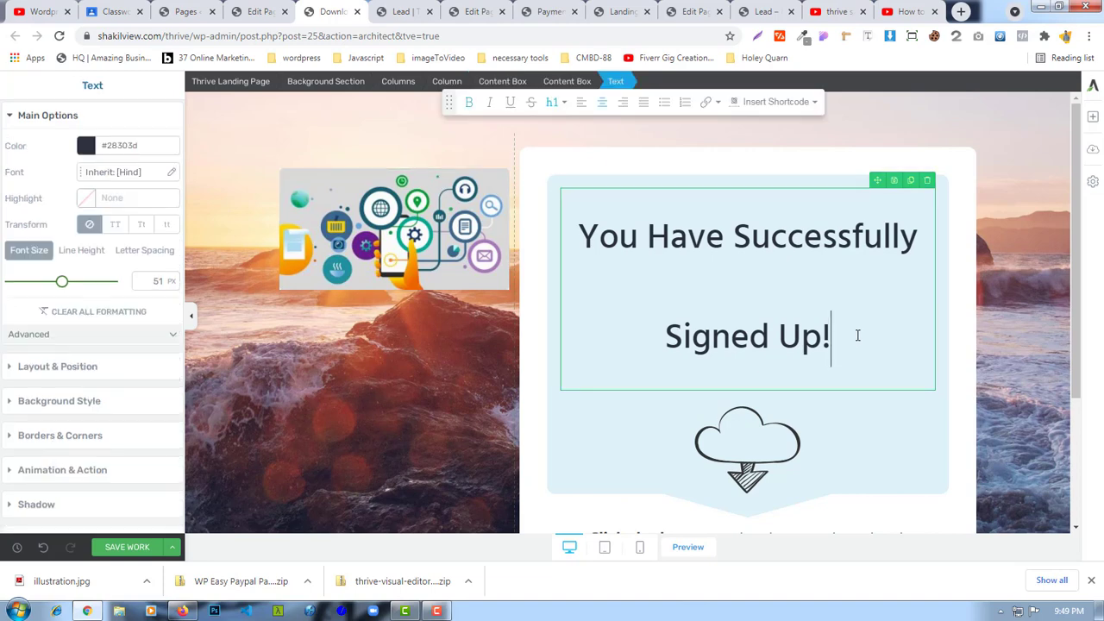
type("co")
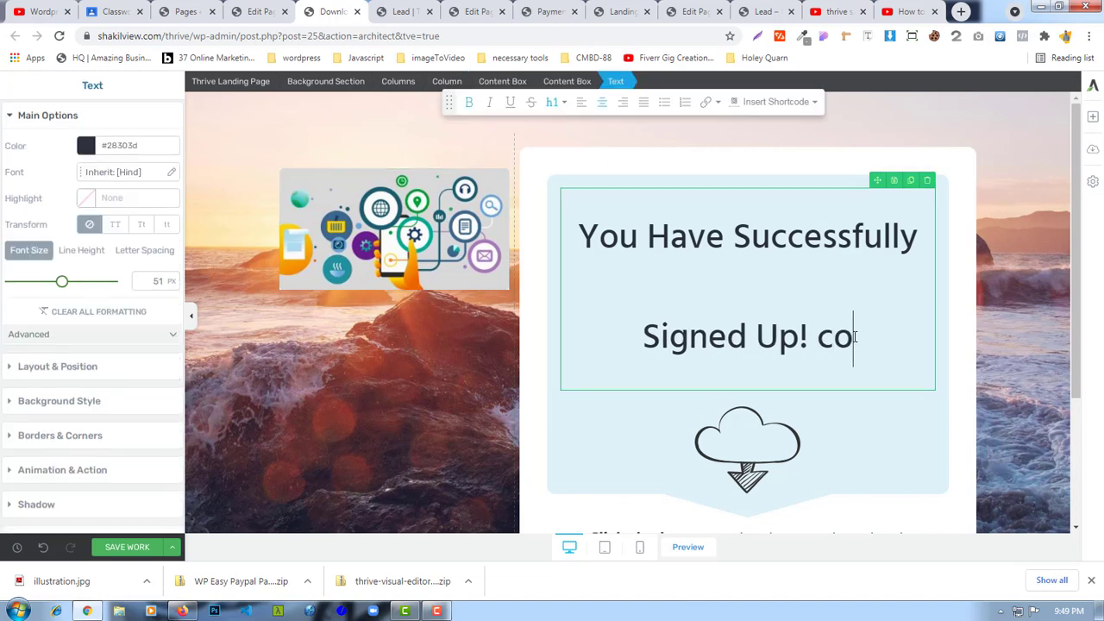
key("BackSpace")
key("BackSpace")
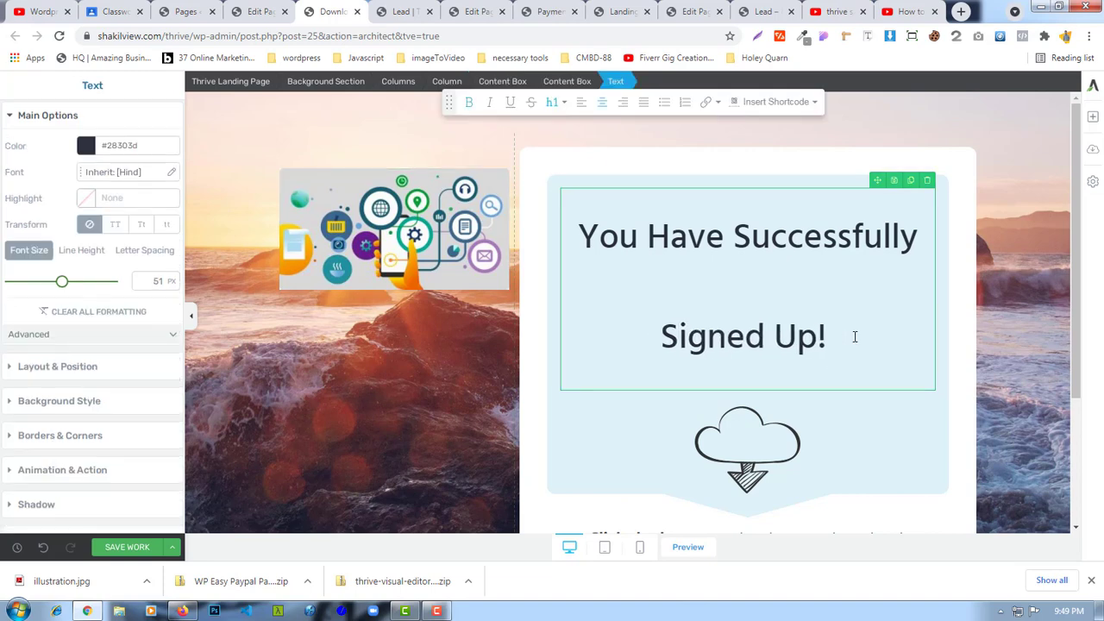
type("Con")
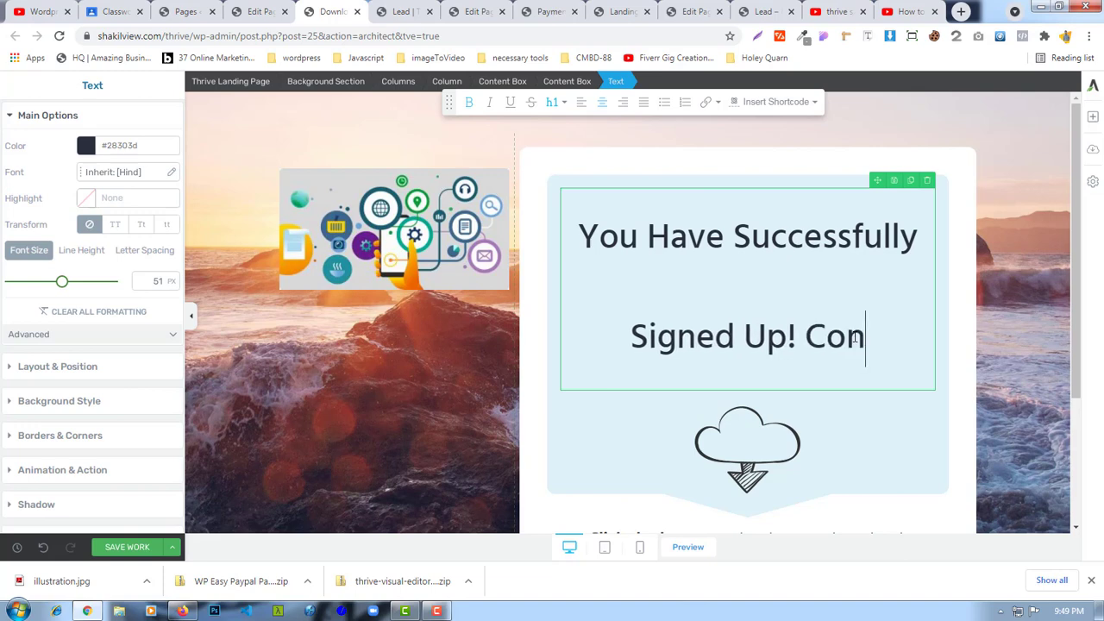
type("grats")
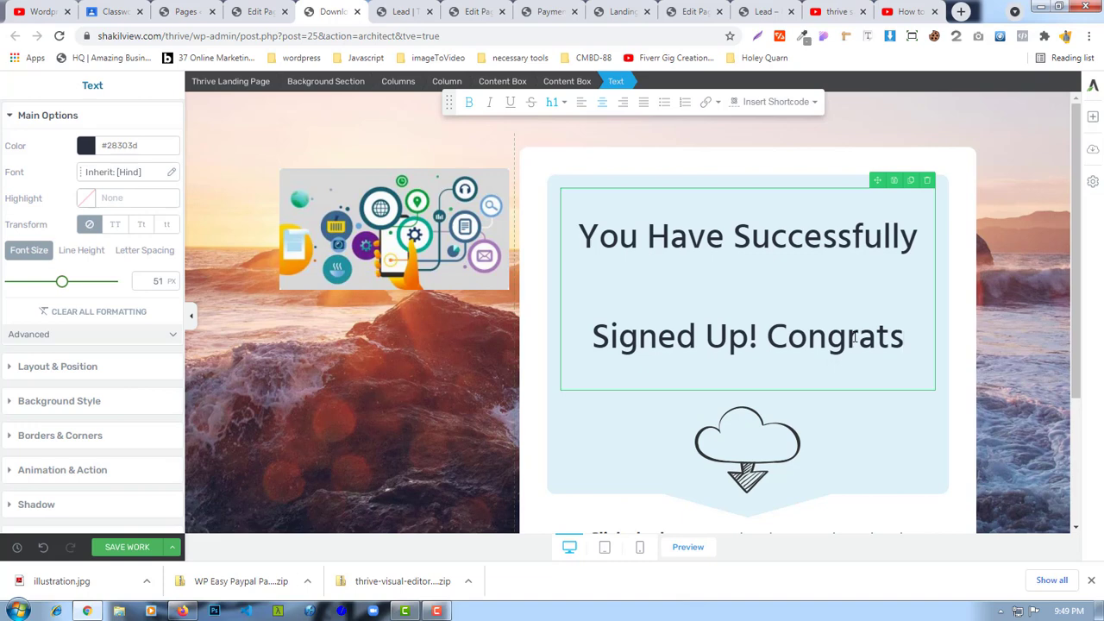
- Add an exclamation mark after "Congrats" in the sign-up heading
type("!")
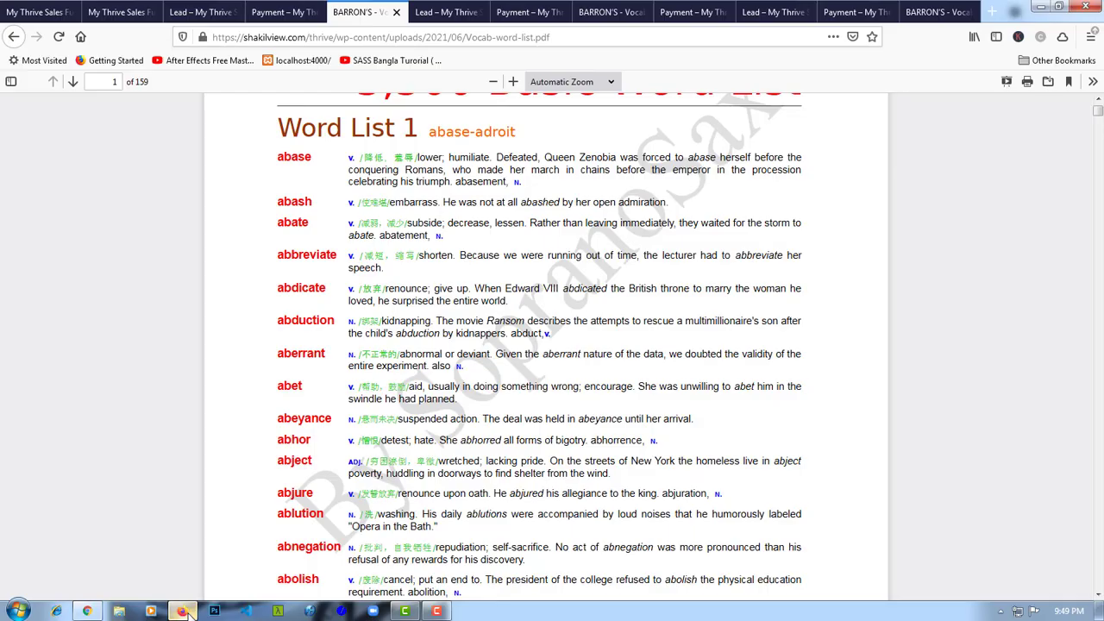
- Switch to Firefox and reload the funnel's landing page at shakilview.com/thrive/
left_click(182, 611)
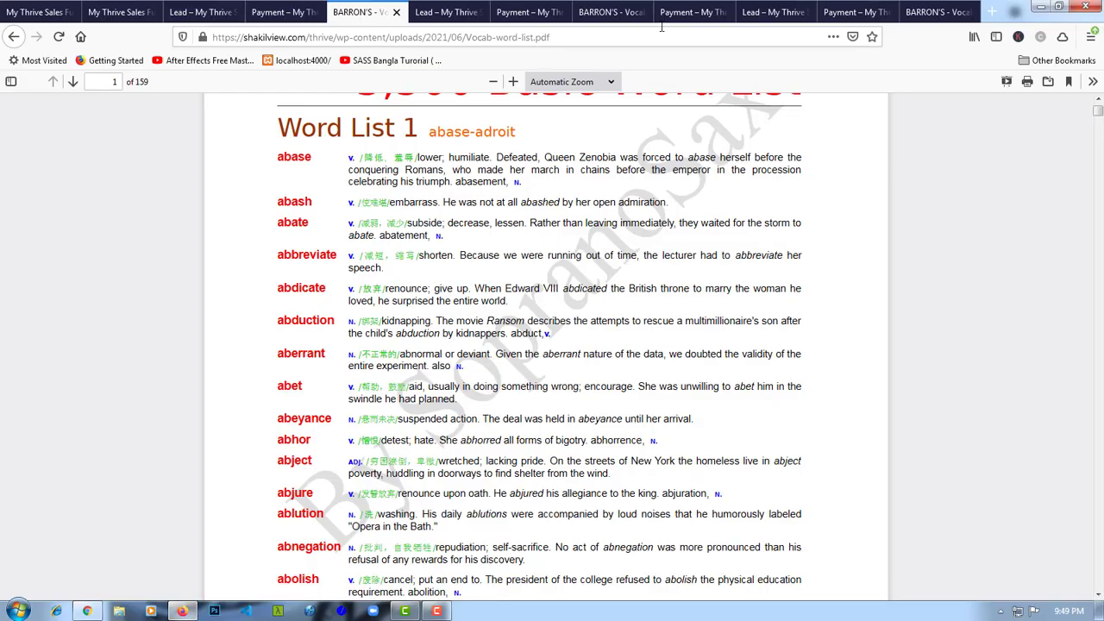
left_click(120, 13)
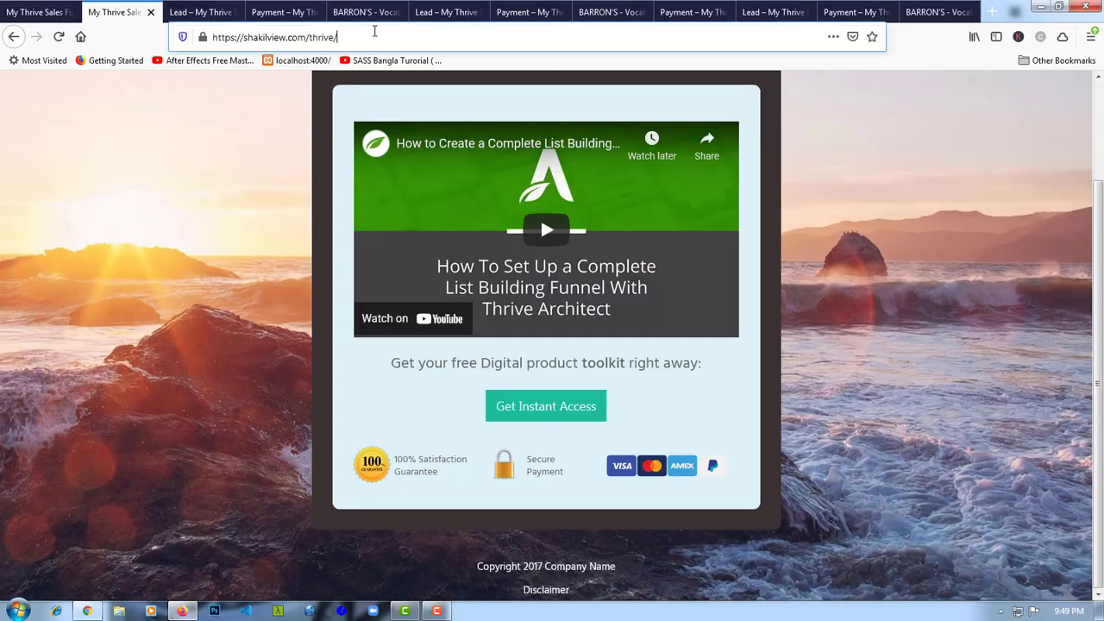
left_click(374, 35)
key("Escape")
key("Return")
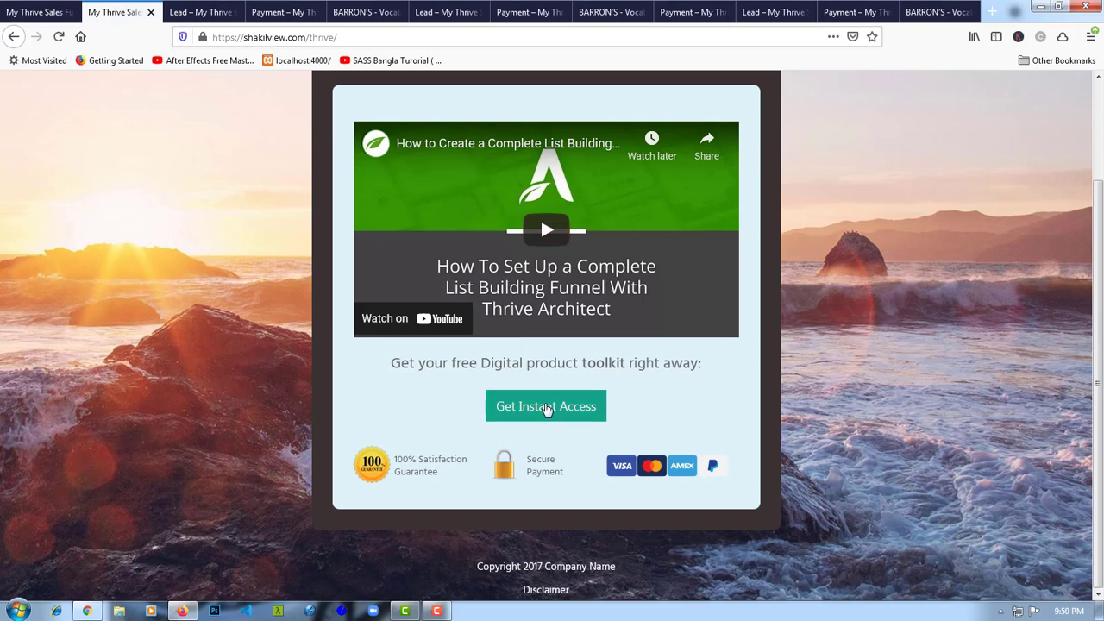
- Follow the funnel from Get Instant Access through the lead and payment pages to the Download page and view its heading
left_click(546, 407)
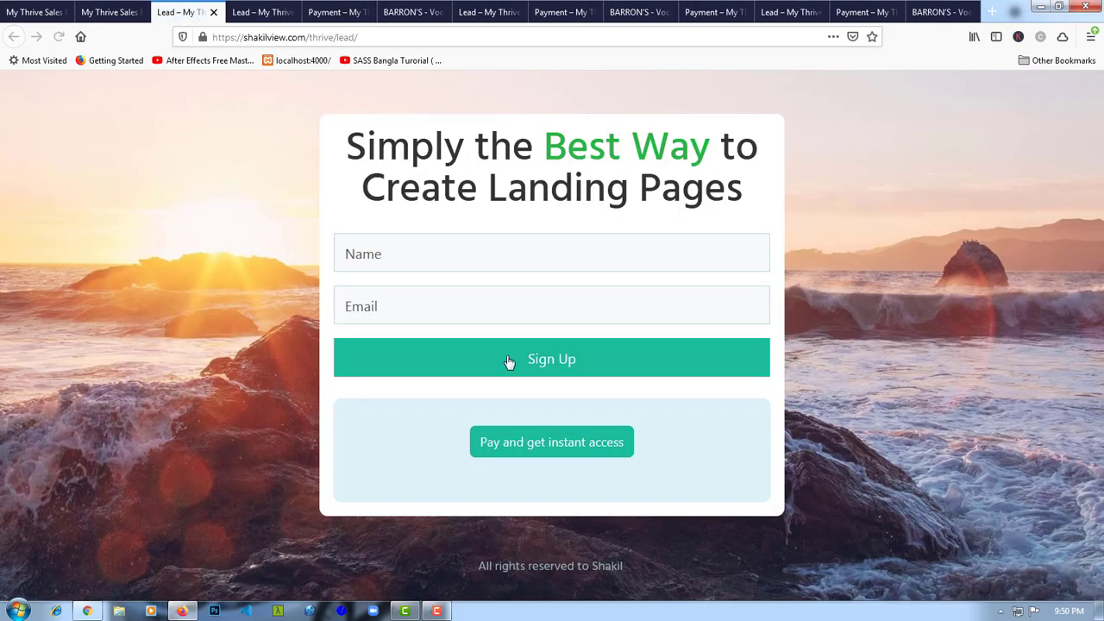
left_click(540, 461)
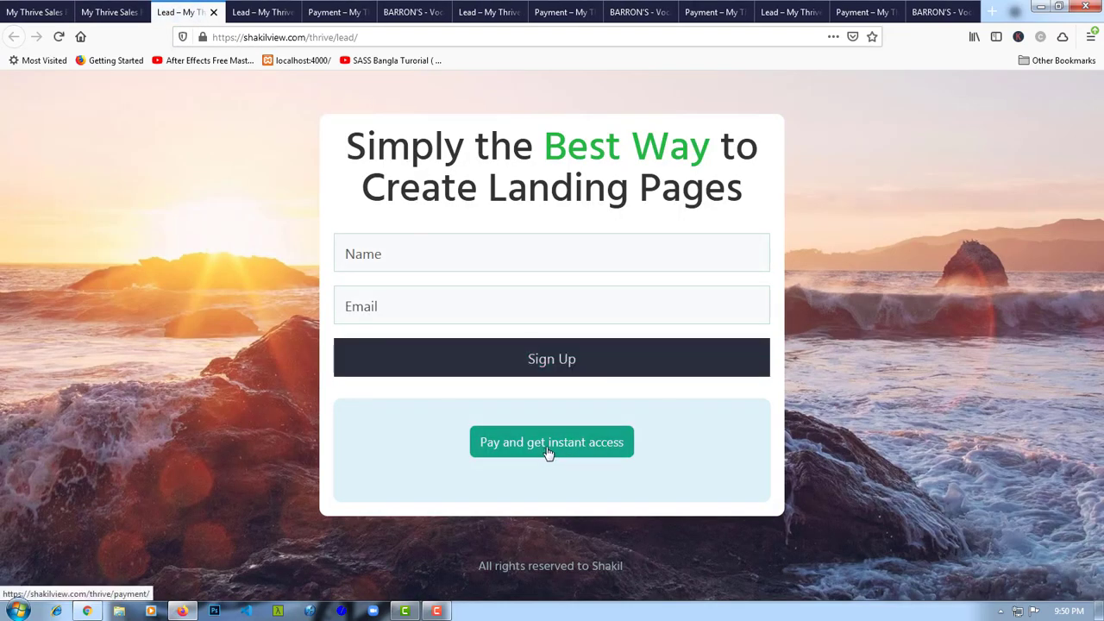
scroll(542, 364, "down", 4)
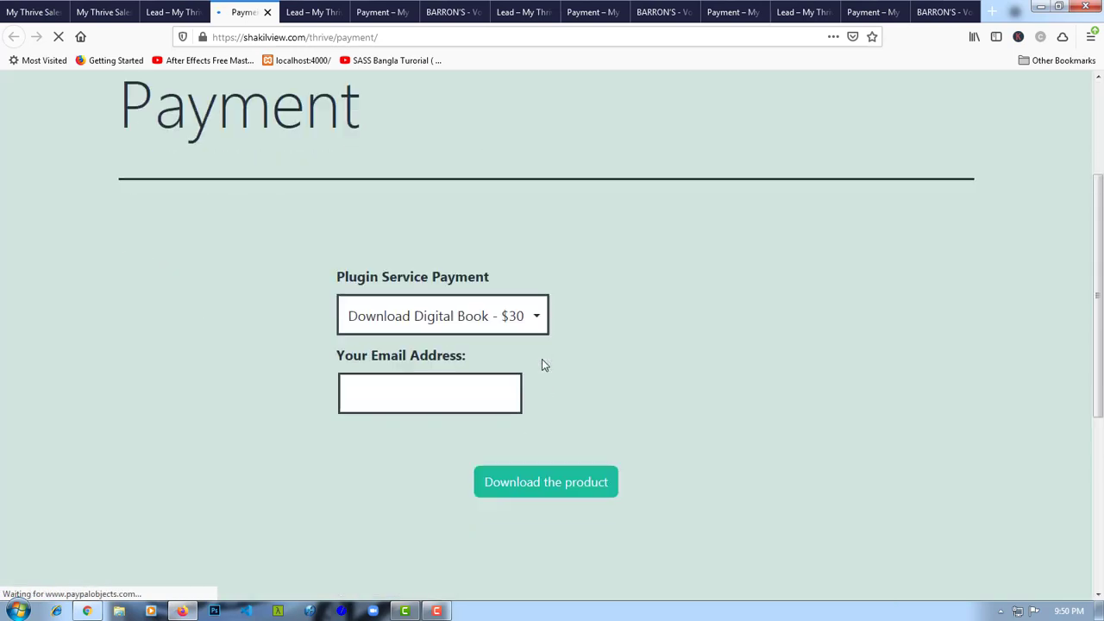
left_click(557, 335)
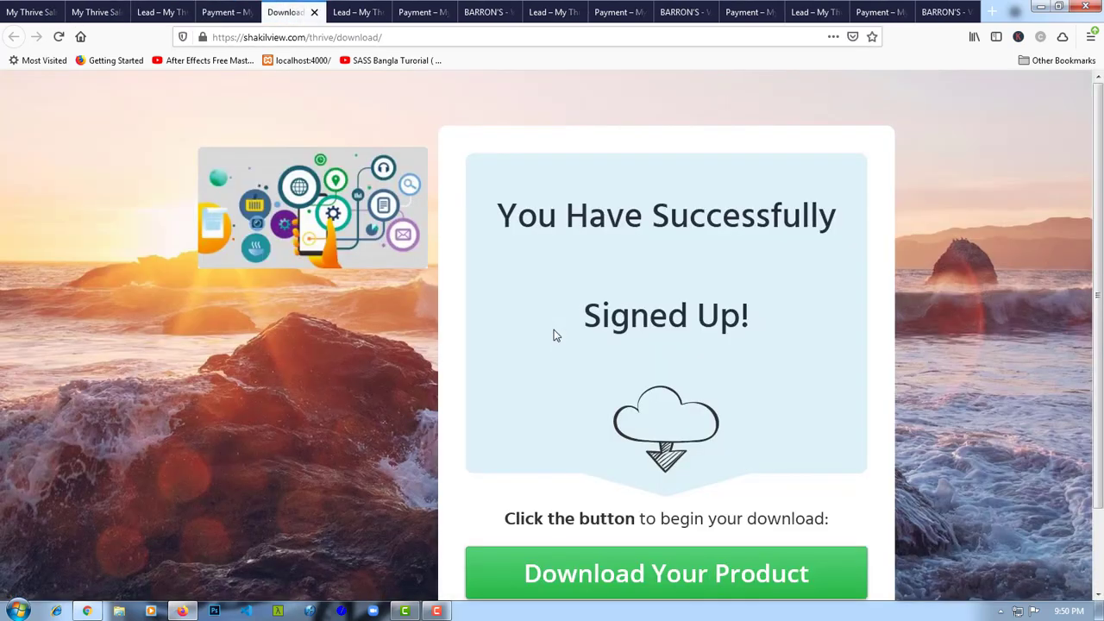
scroll(596, 281, "down", 2)
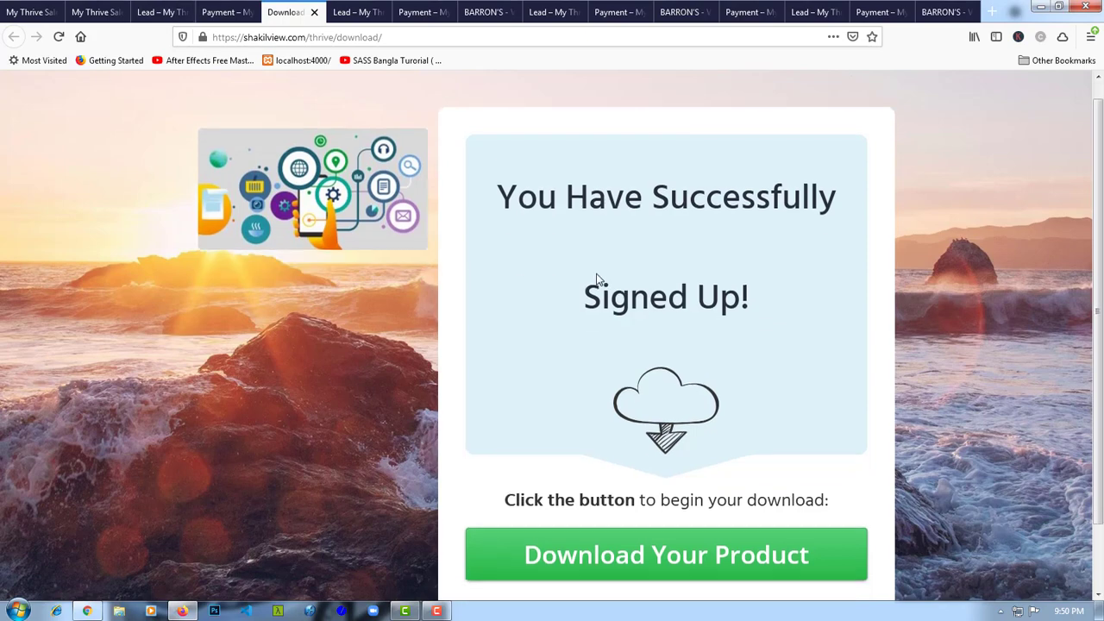
- Switch back to Chrome, save the Download page, reload its Thrive Architect editor and save again
left_click(86, 611)
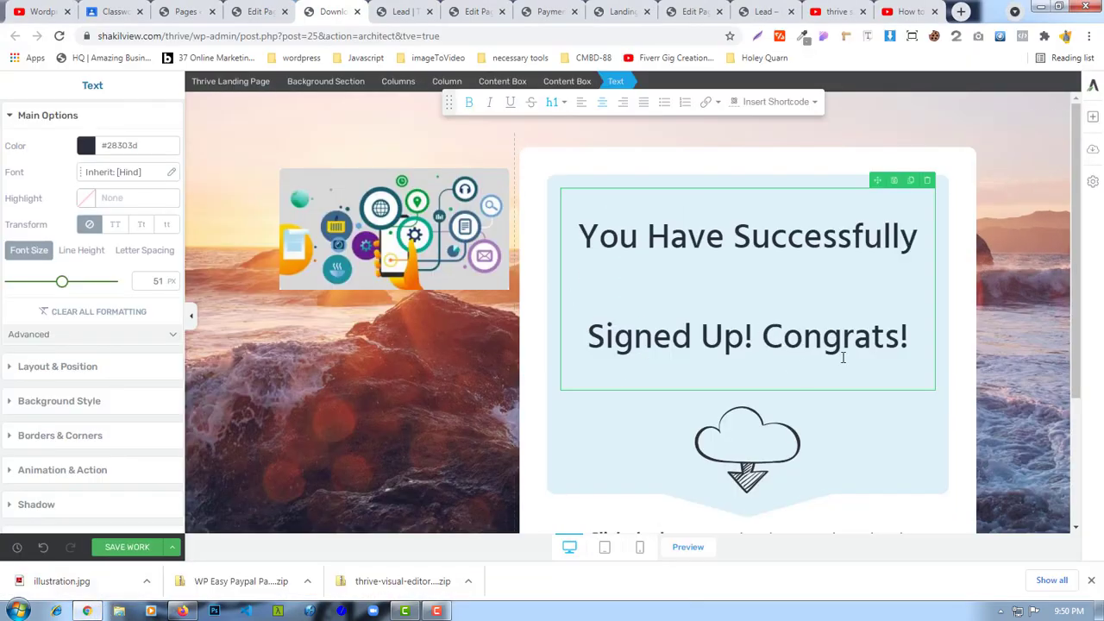
left_click(132, 551)
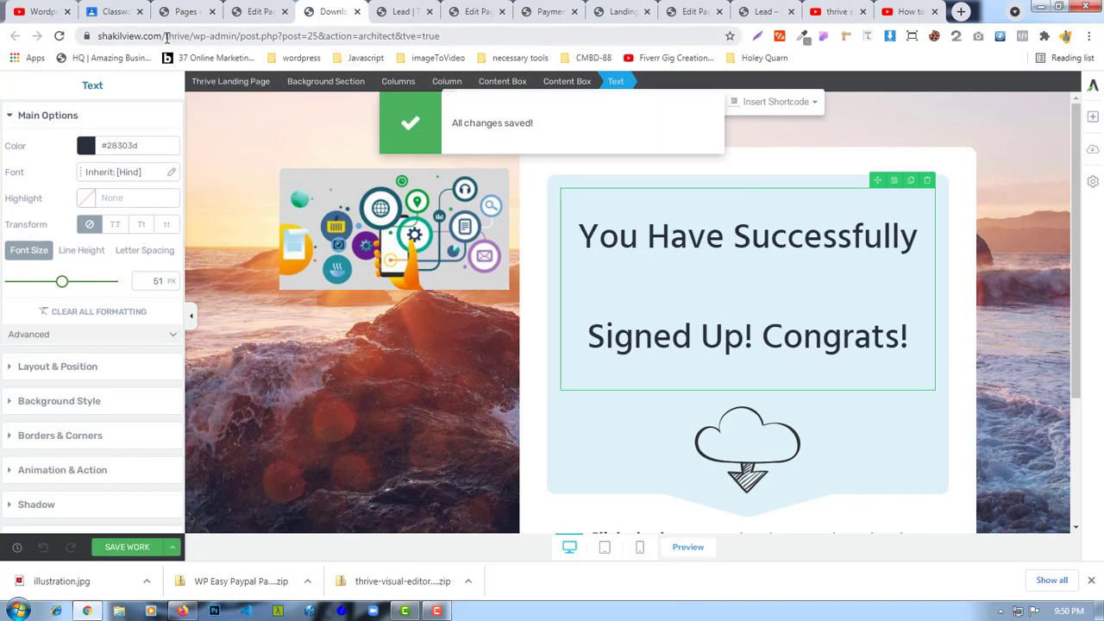
left_click(59, 36)
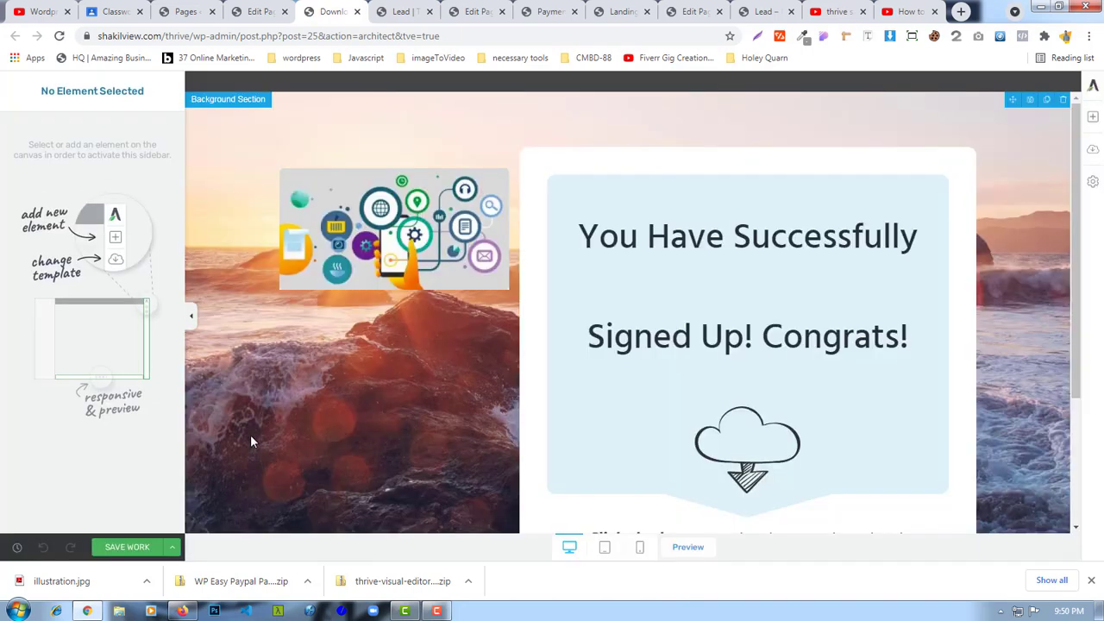
left_click(129, 547)
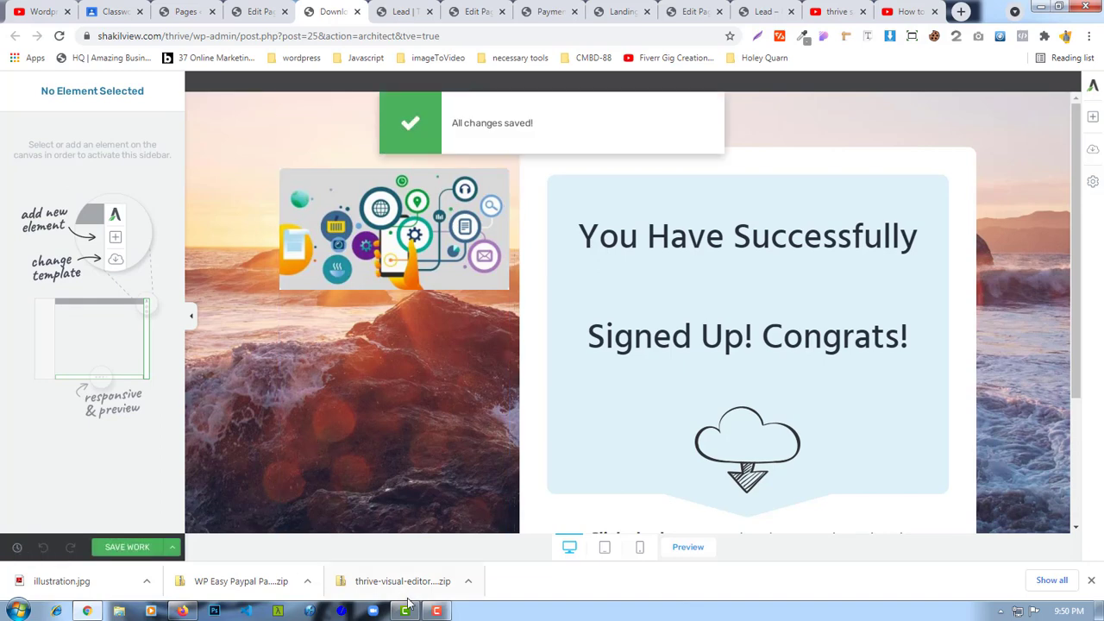
- Switch to Firefox, reload the live Download page and check the word "Congrats!" in its heading
left_click(184, 611)
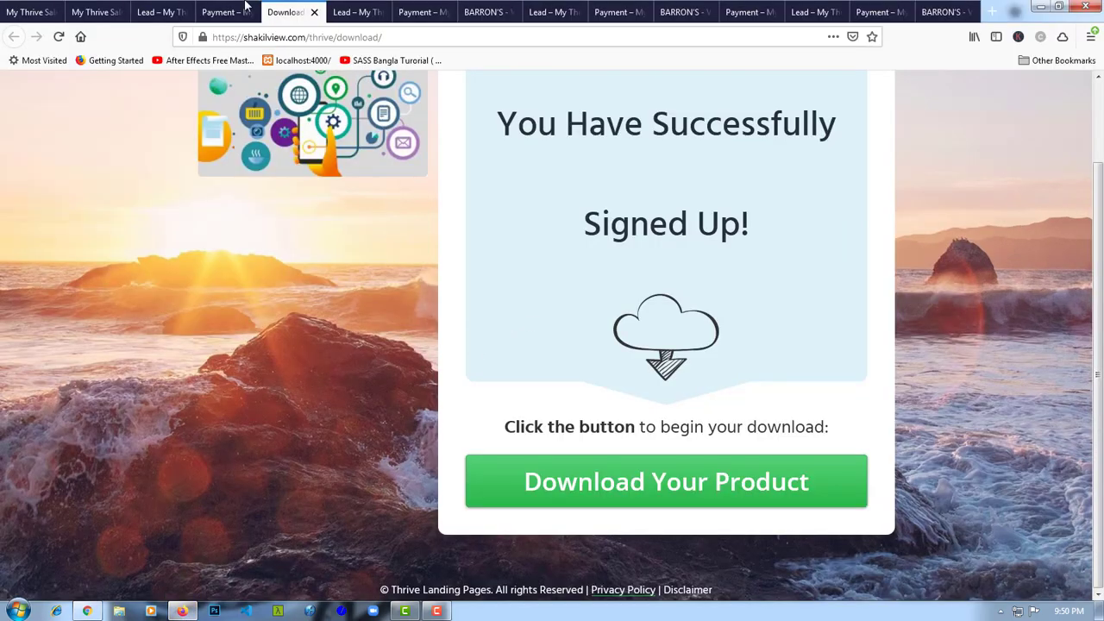
left_click(402, 31)
key("Return")
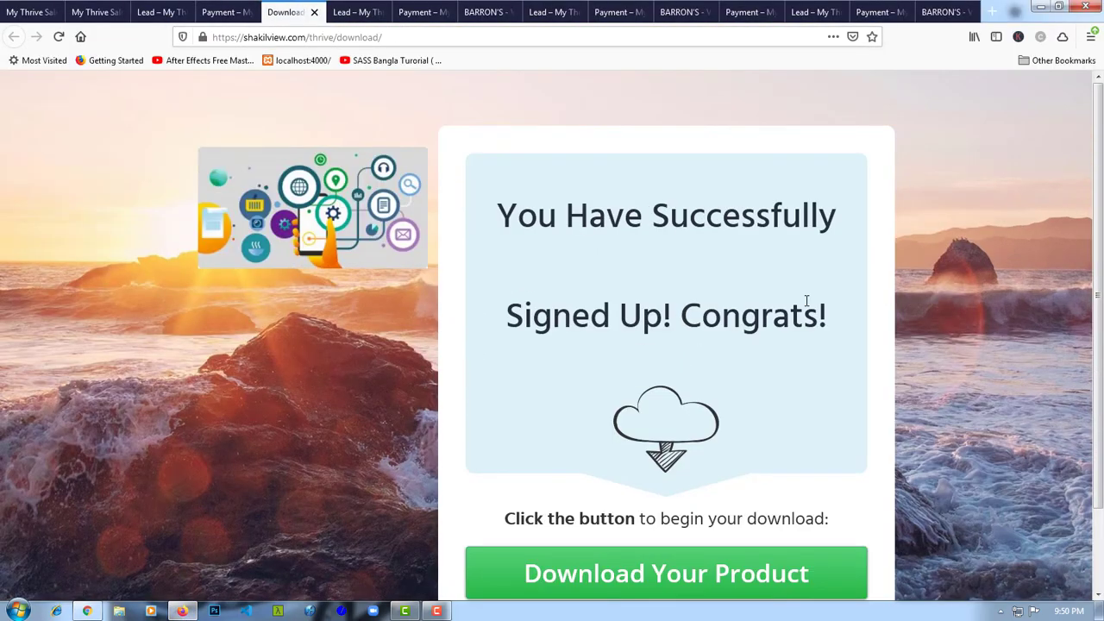
left_click_drag(685, 312, 845, 340)
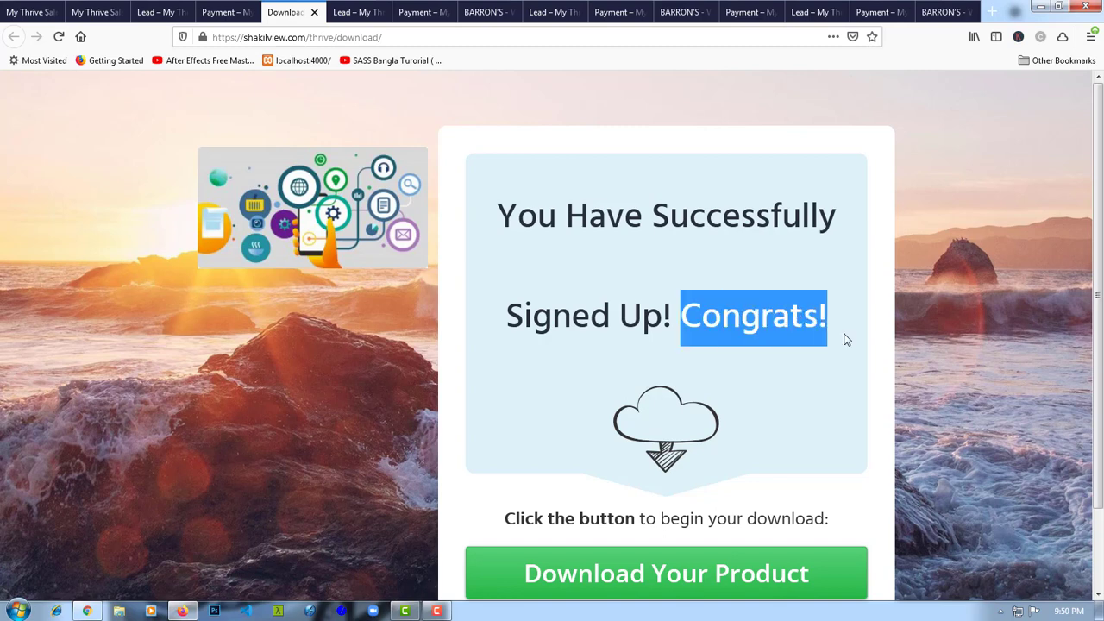
left_click(757, 299)
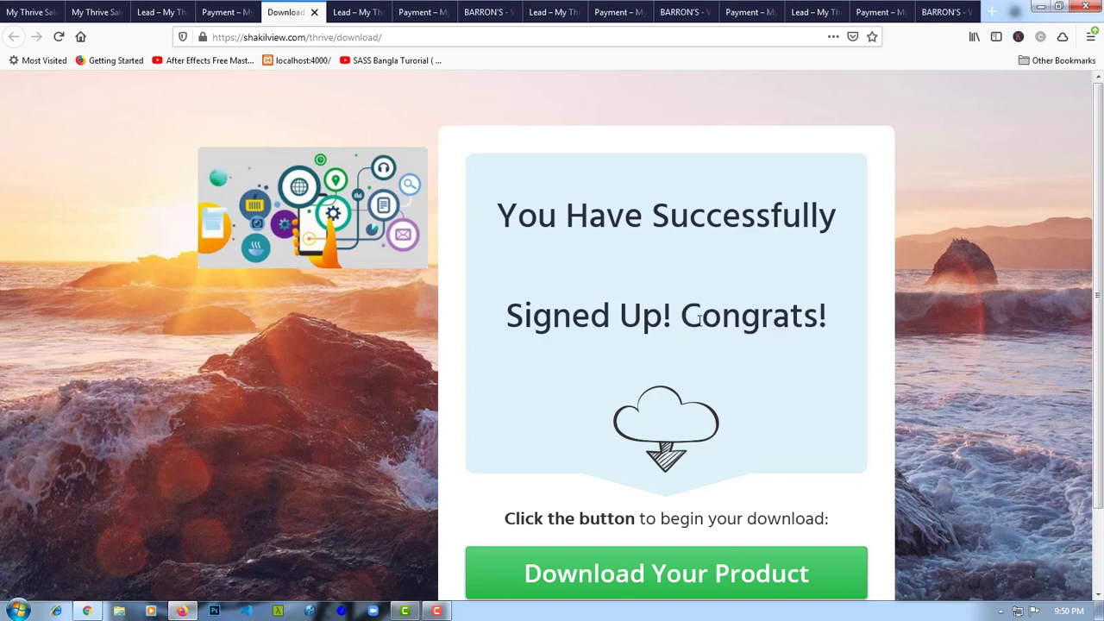
- Open the product PDF with Download Your Product and look through its first pages
scroll(700, 319, "down", 2)
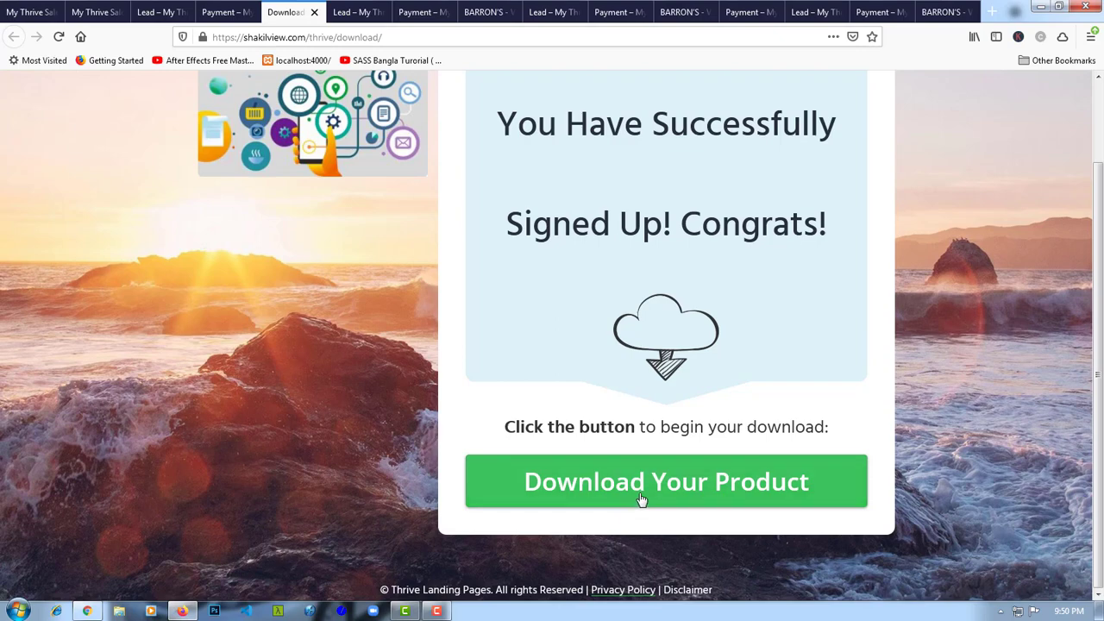
left_click(641, 500)
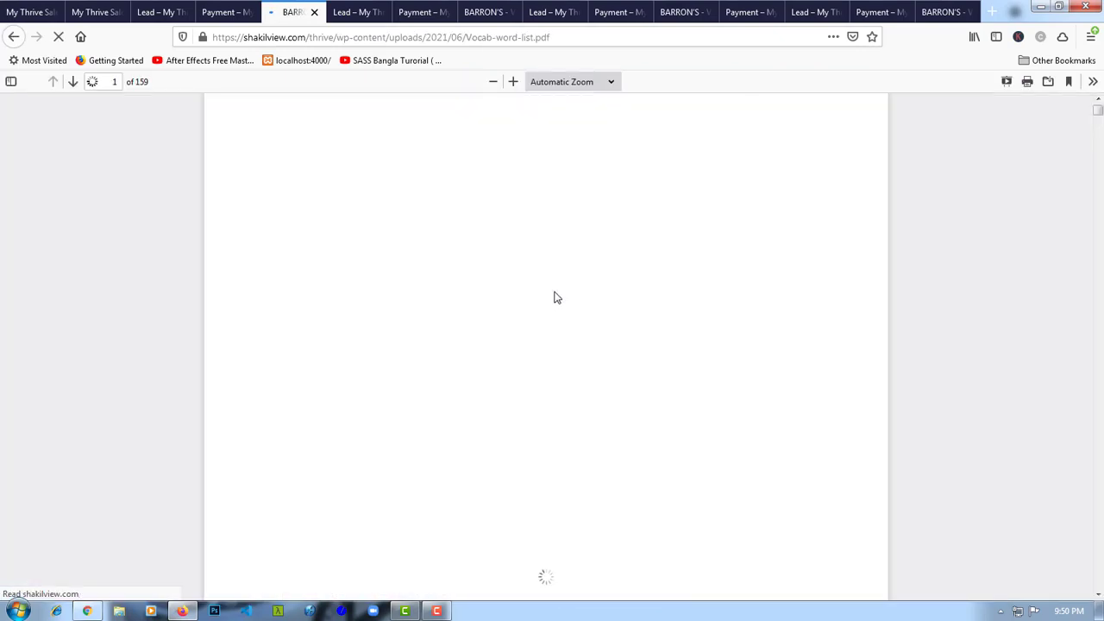
scroll(557, 297, "down", 5)
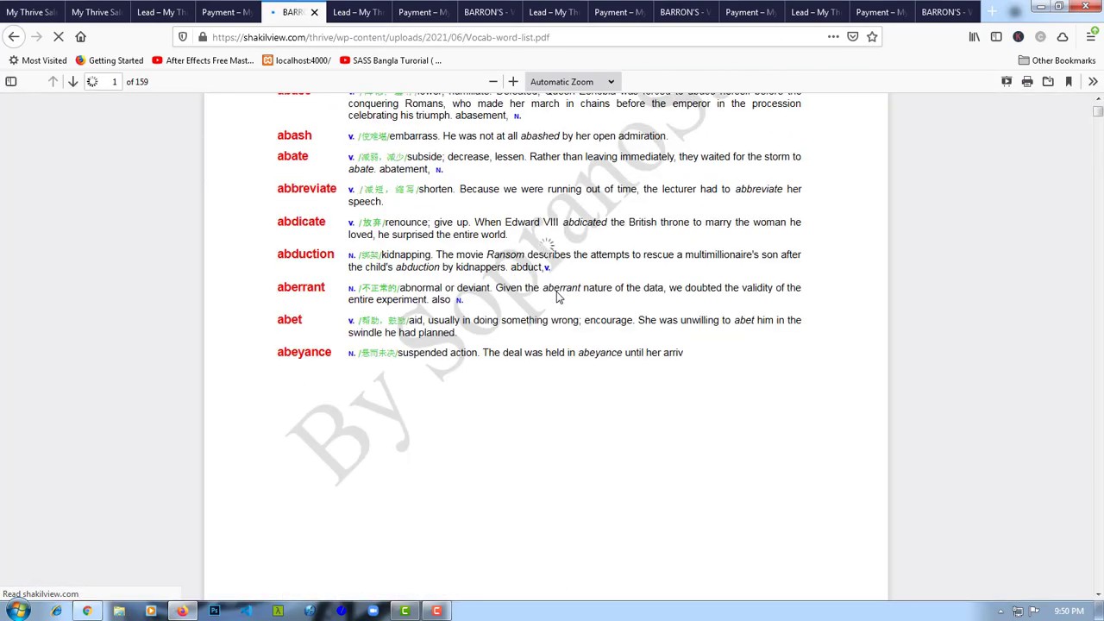
scroll(557, 298, "down", 8)
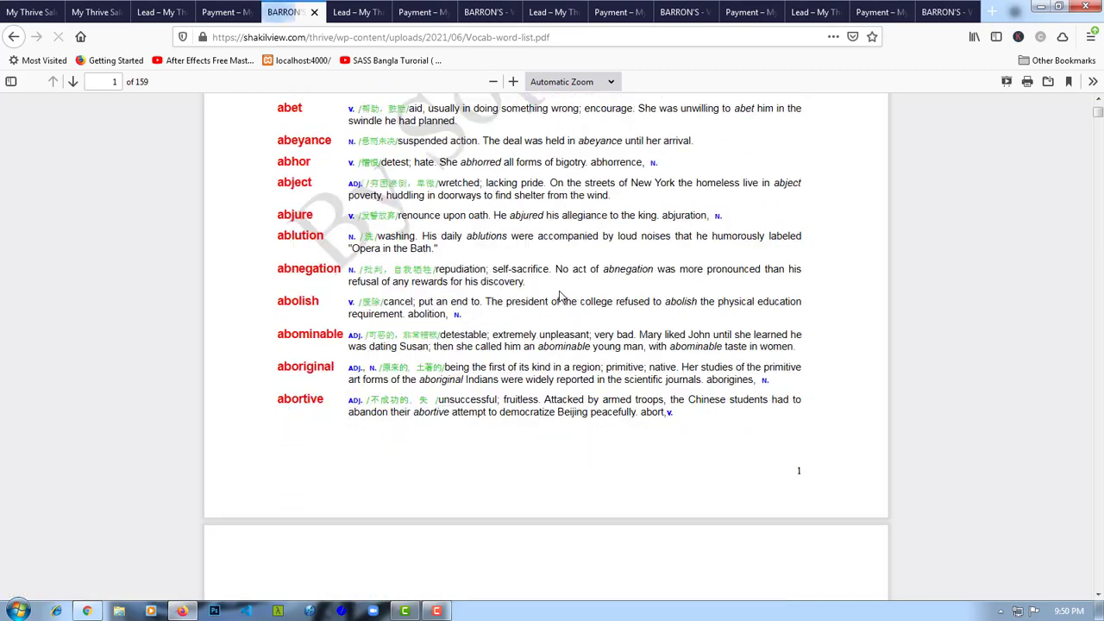
scroll(563, 292, "down", 15)
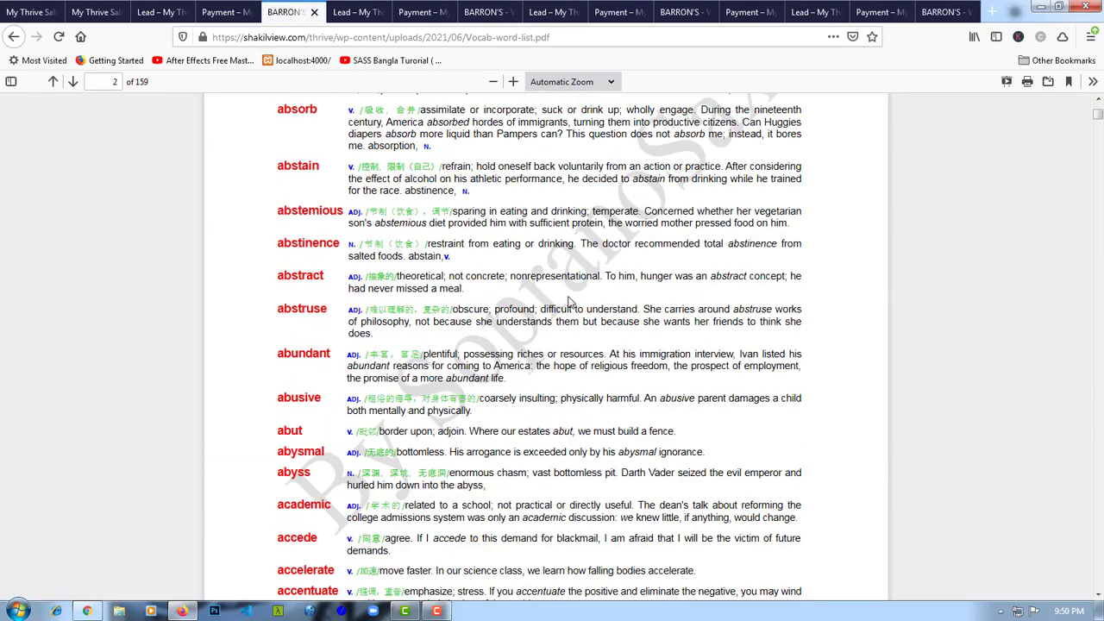
scroll(569, 298, "up", 8)
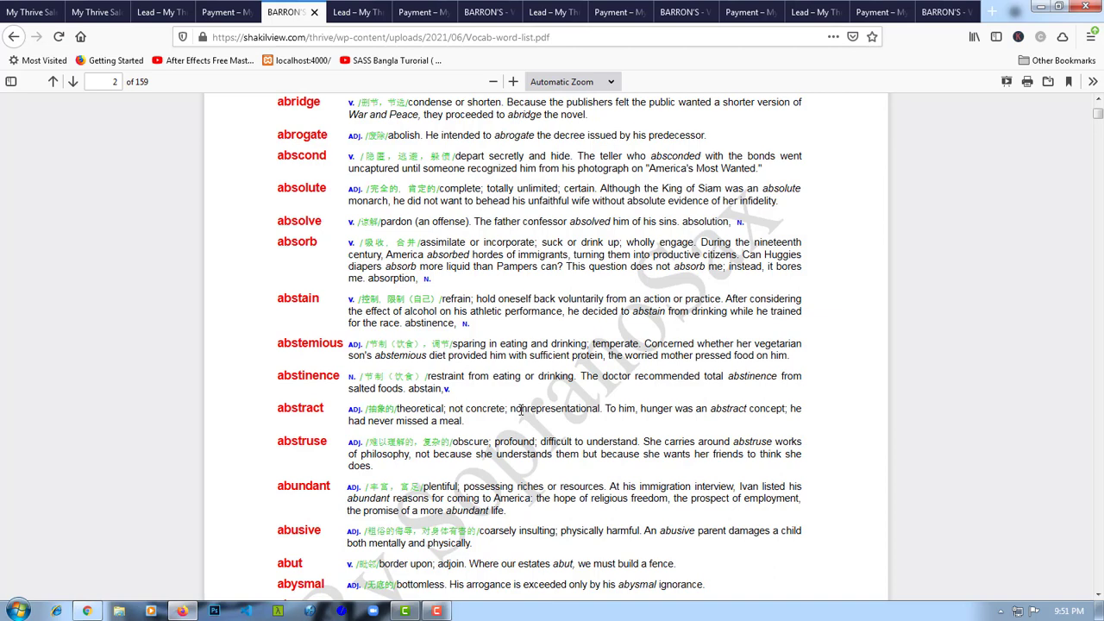
left_click(439, 611)
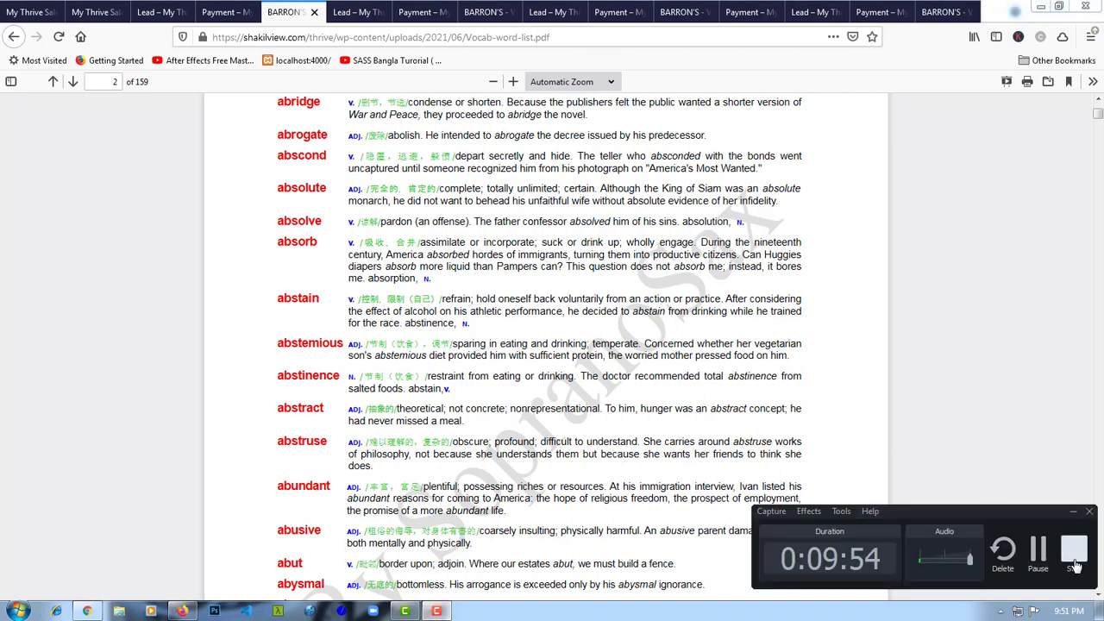